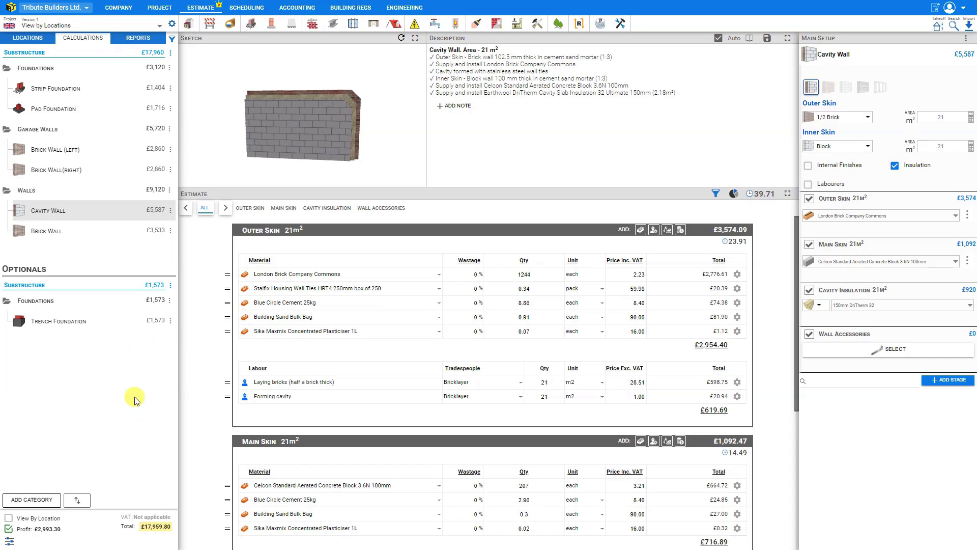
{"action": "left_click", "coordinate": [138, 40]}
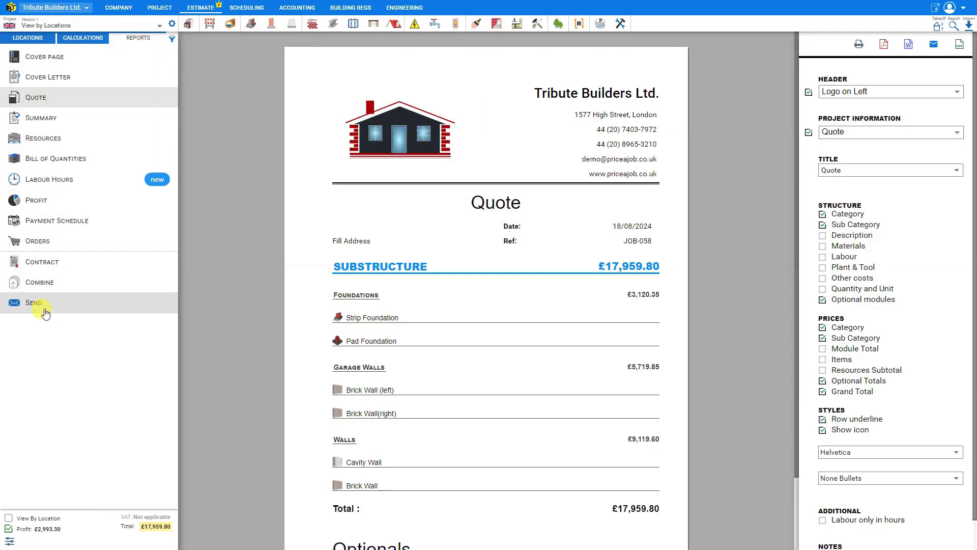
{"action": "left_click", "coordinate": [32, 99]}
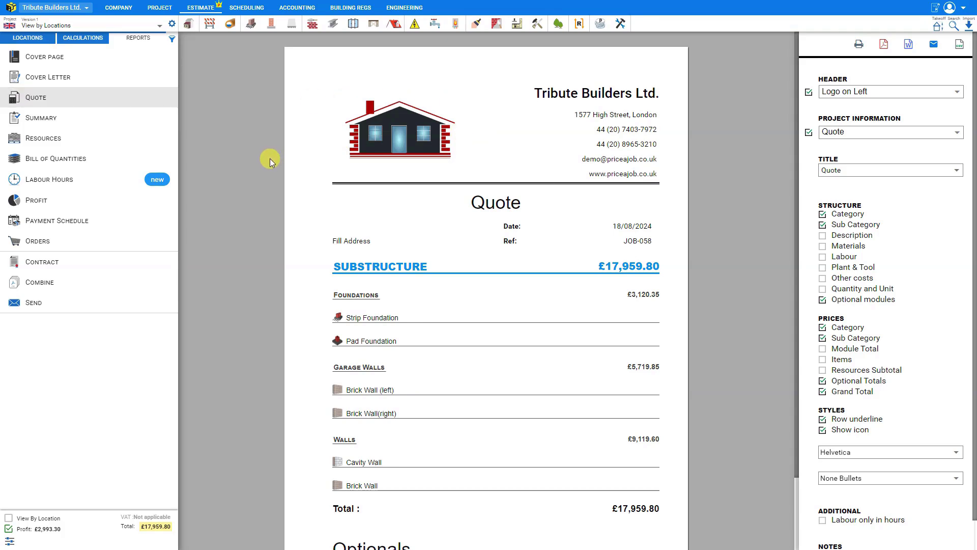
{"action": "scroll", "coordinate": [270, 159], "scroll_direction": "down", "scroll_amount": 2}
{"action": "scroll", "coordinate": [266, 163], "scroll_direction": "up", "scroll_amount": 2}
{"action": "left_click", "coordinate": [808, 93]}
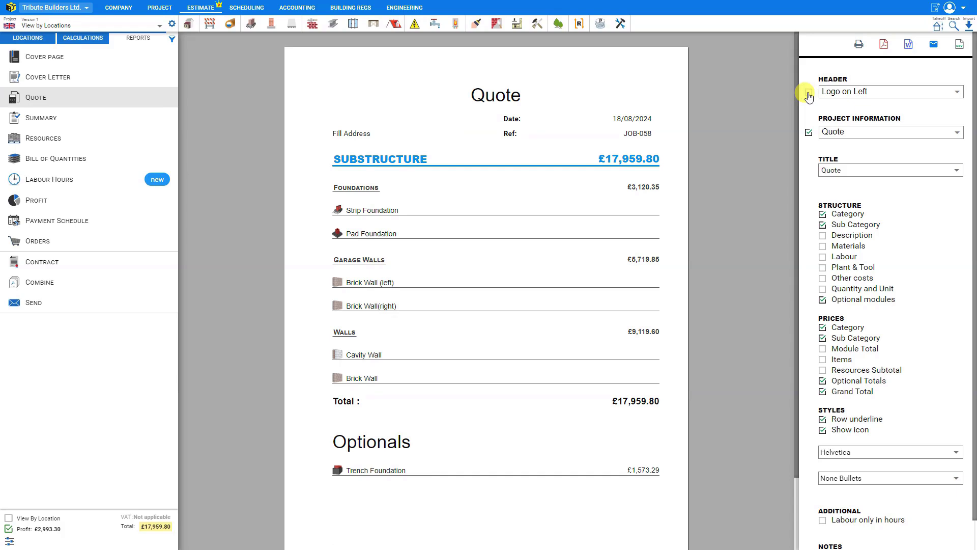
Show the company header again and set its layout to Logo on Right
{"action": "left_click", "coordinate": [809, 92]}
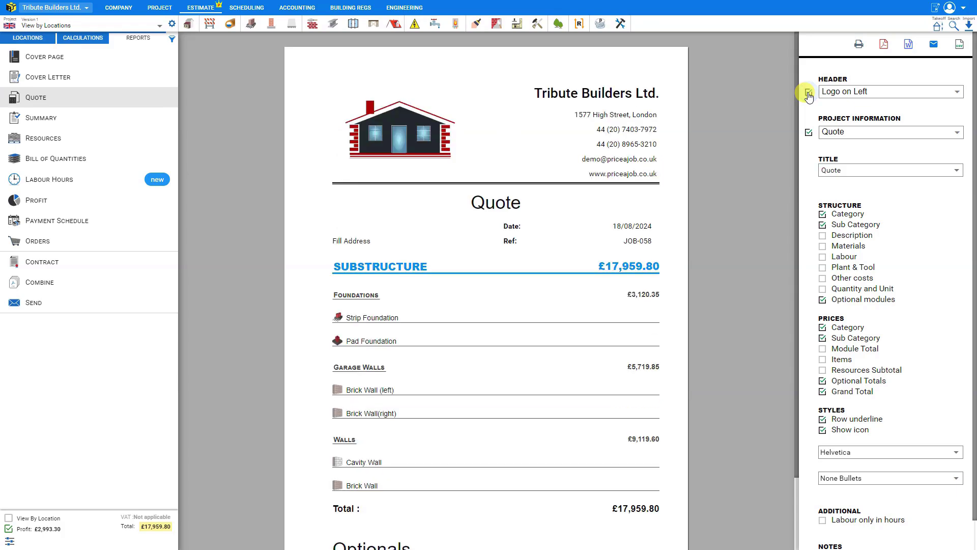
{"action": "left_click", "coordinate": [852, 96]}
{"action": "left_click", "coordinate": [848, 153]}
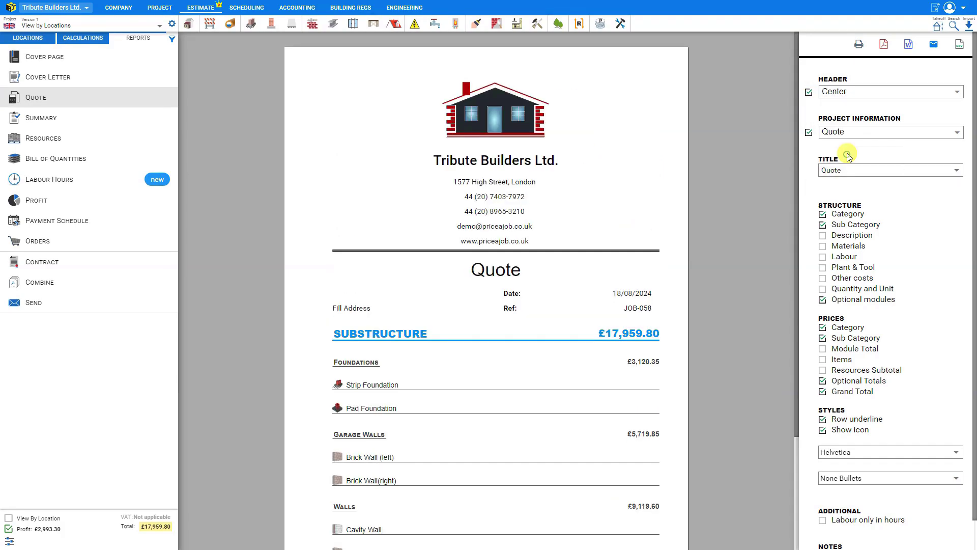
{"action": "left_click", "coordinate": [846, 94]}
{"action": "left_click", "coordinate": [851, 132]}
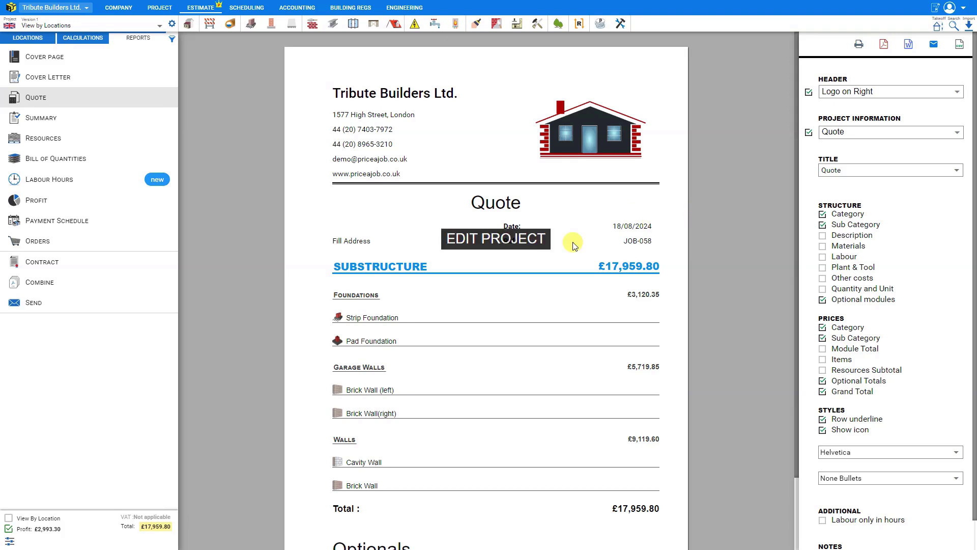
Toggle project information, try Detailed and Simple layouts, and return to Quote
{"action": "left_click", "coordinate": [808, 133]}
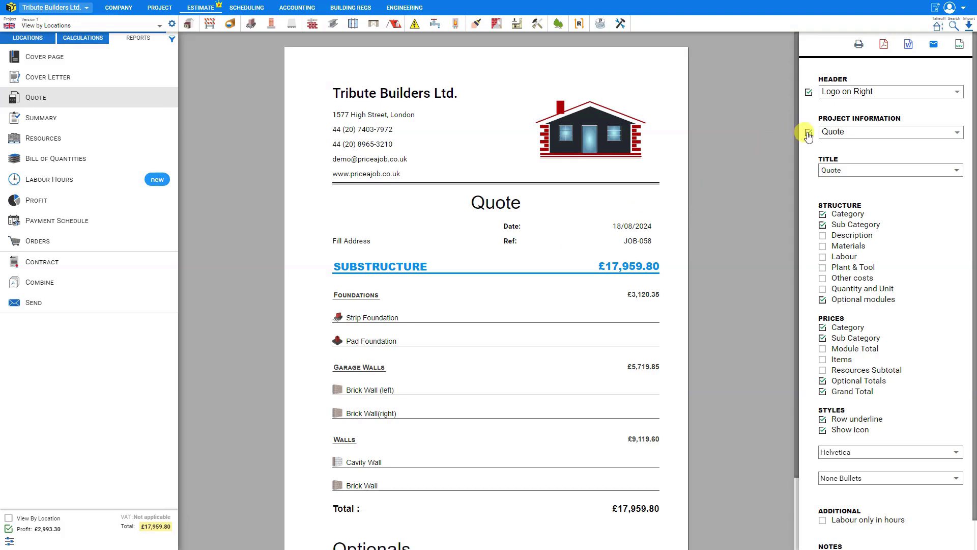
{"action": "left_click", "coordinate": [808, 134]}
{"action": "left_click", "coordinate": [833, 132]}
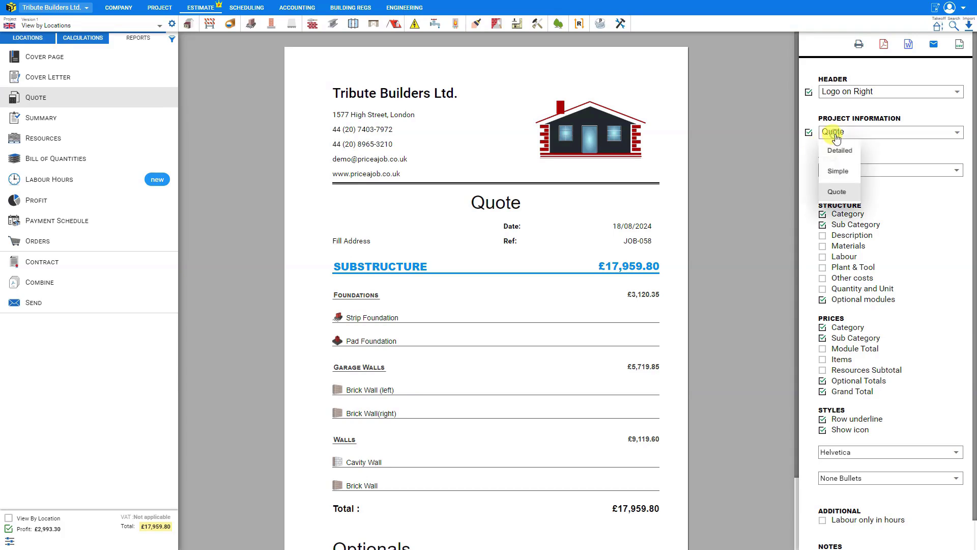
{"action": "left_click", "coordinate": [840, 151]}
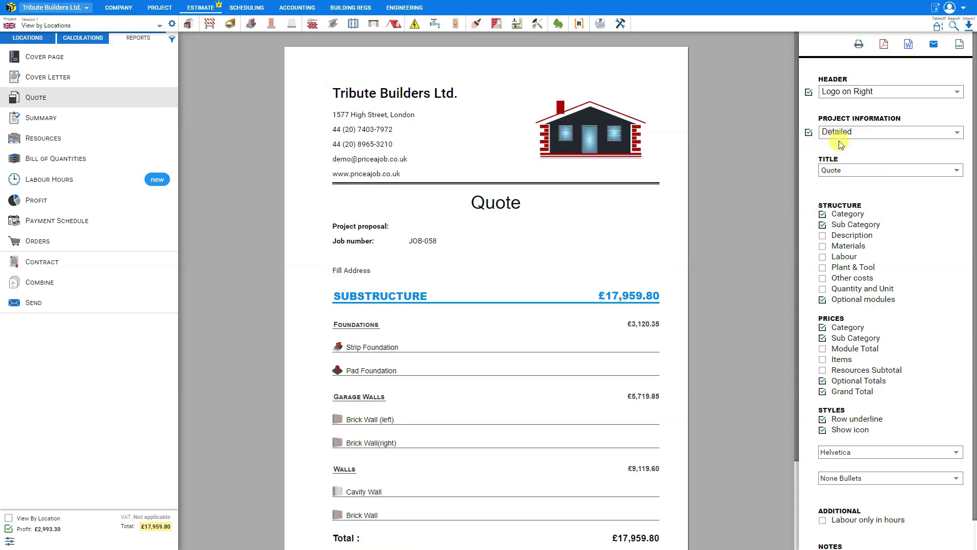
{"action": "left_click", "coordinate": [839, 134]}
{"action": "left_click", "coordinate": [838, 164]}
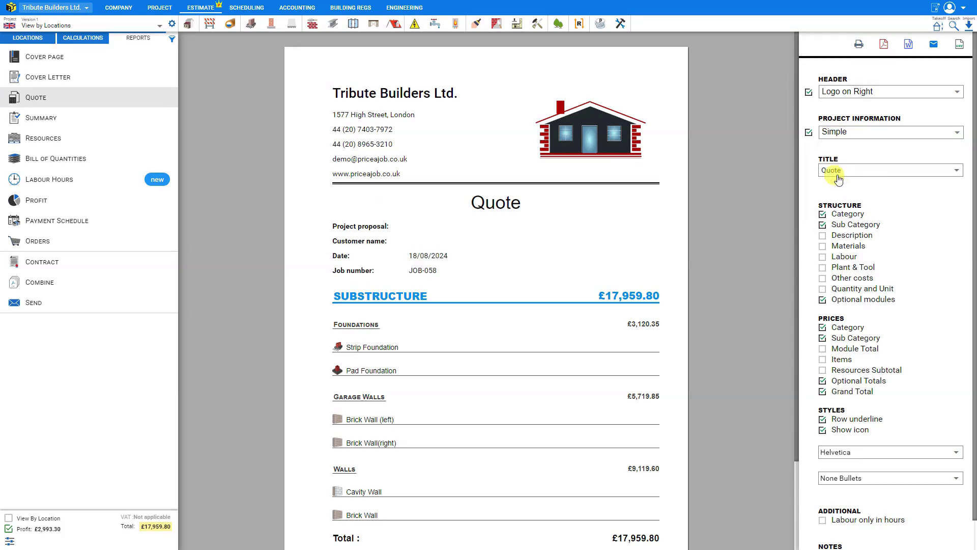
{"action": "left_click", "coordinate": [839, 134]}
{"action": "left_click", "coordinate": [839, 192]}
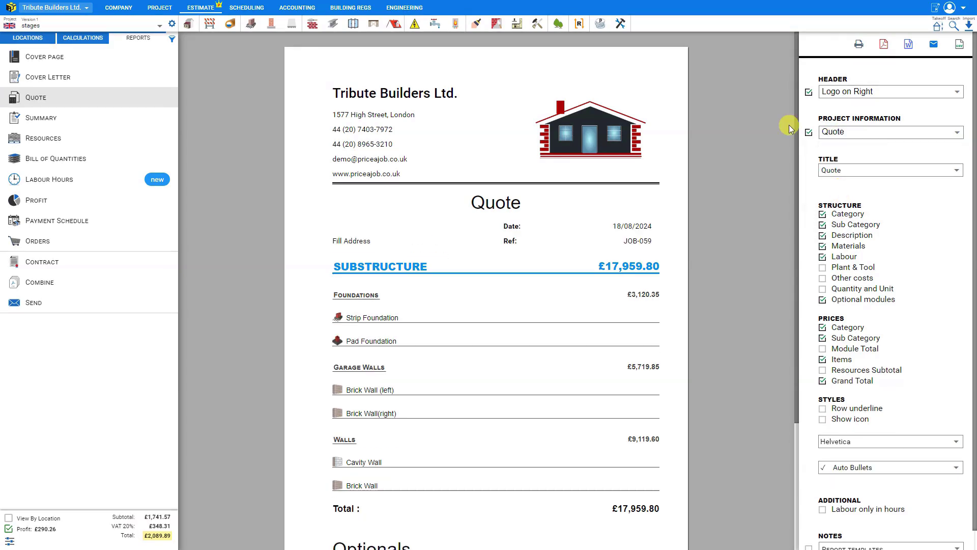
Open EDIT HEADER on the quote header, then Edit Logo for the house logo
{"action": "mouse_move", "coordinate": [539, 87]}
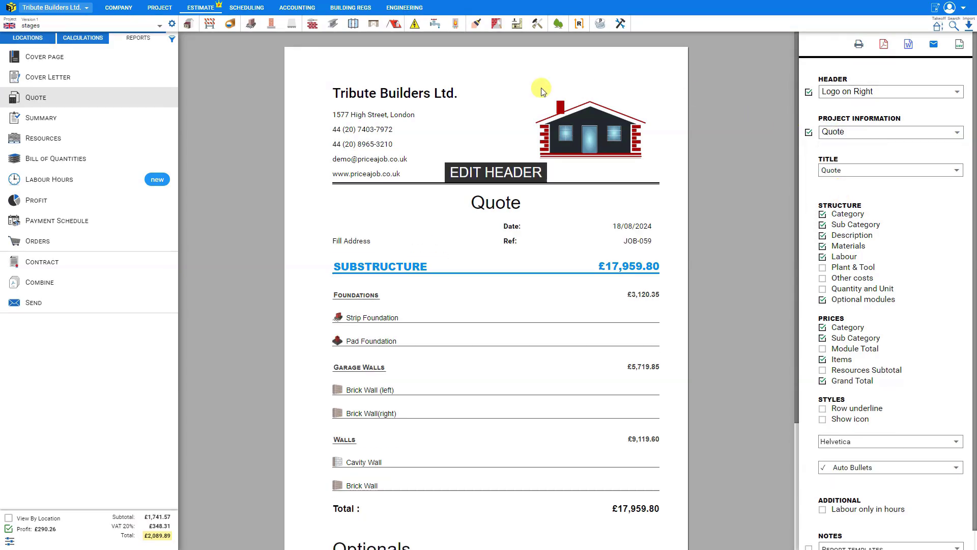
{"action": "mouse_move", "coordinate": [471, 242]}
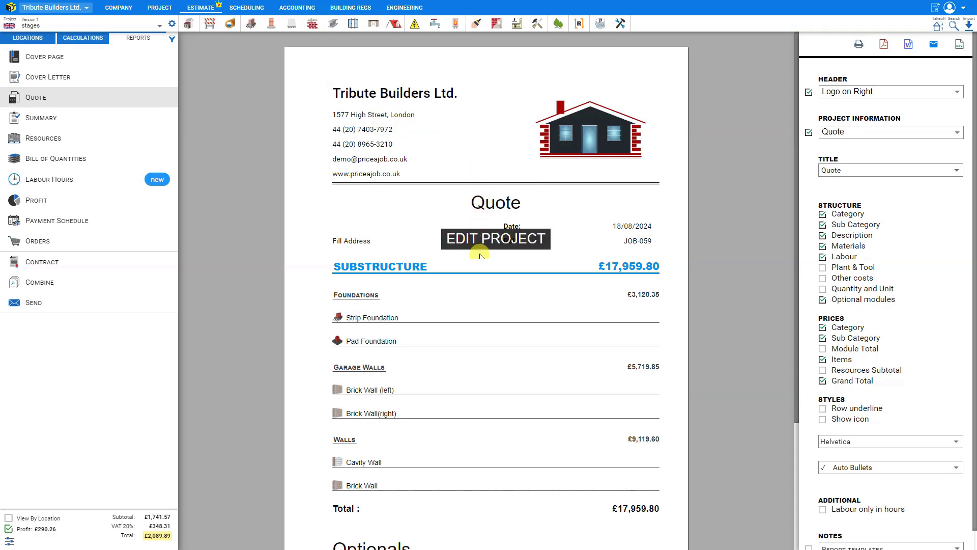
{"action": "mouse_move", "coordinate": [476, 163]}
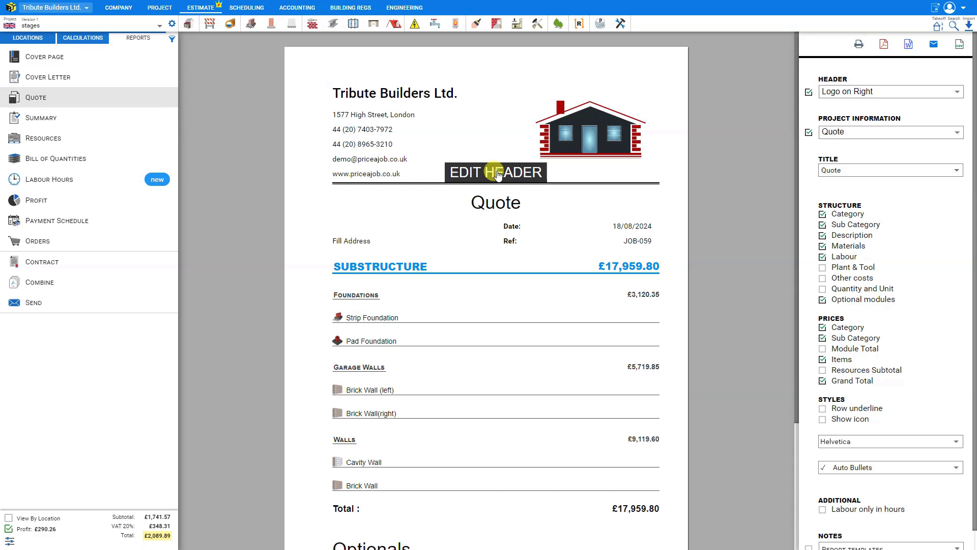
{"action": "left_click", "coordinate": [498, 173]}
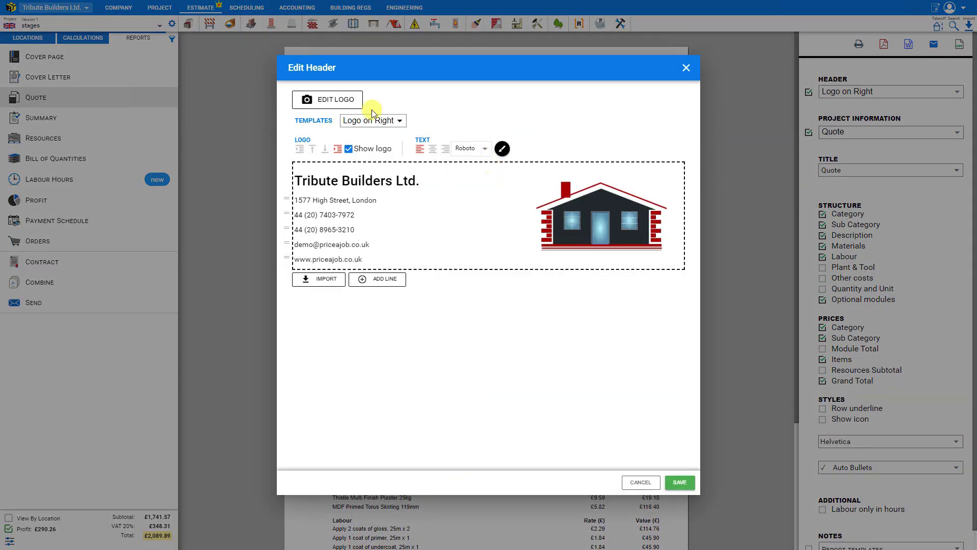
{"action": "left_click", "coordinate": [326, 101]}
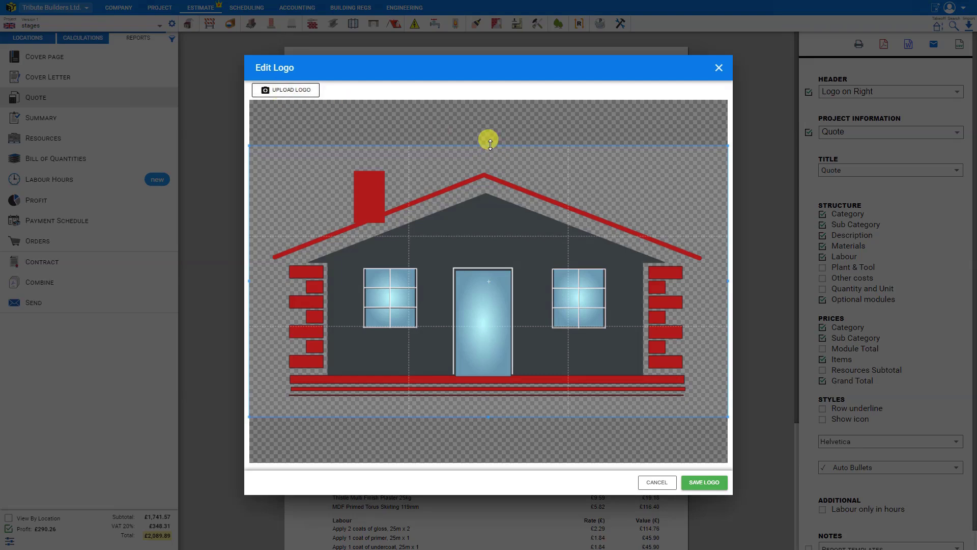
Trim the crop box and move it over the chimney and roof, then save the logo
{"action": "left_click_drag", "start_coordinate": [490, 144], "coordinate": [489, 164]}
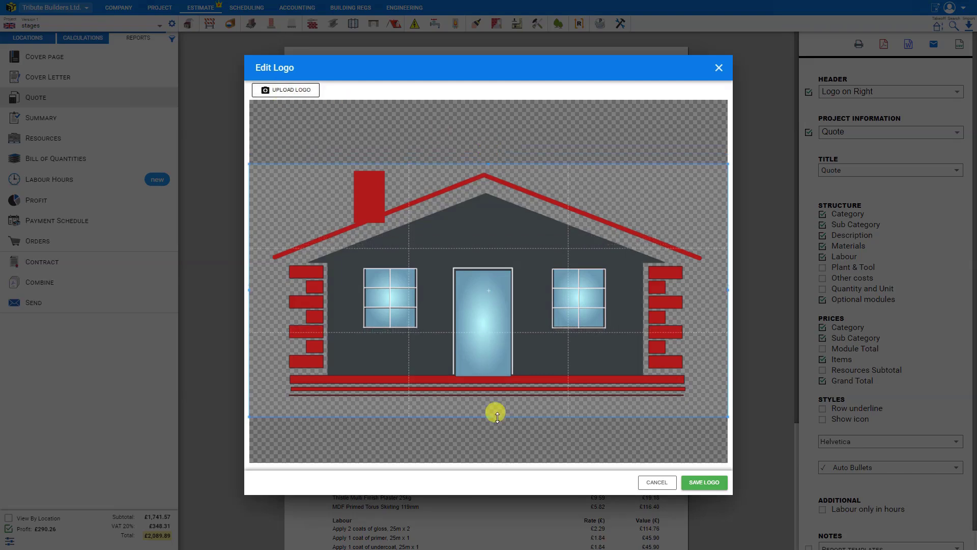
{"action": "left_click_drag", "start_coordinate": [497, 409], "coordinate": [497, 396]}
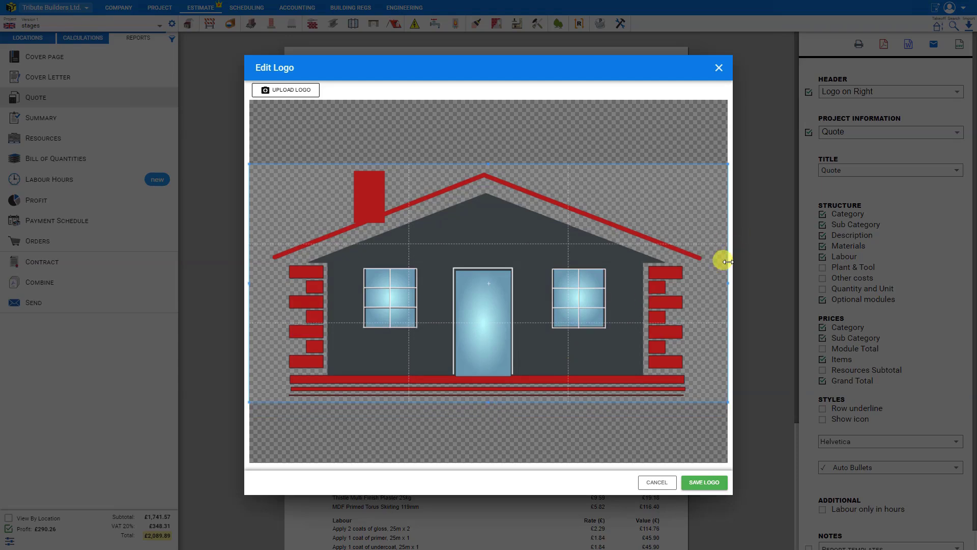
{"action": "left_click_drag", "start_coordinate": [727, 283], "coordinate": [698, 282]}
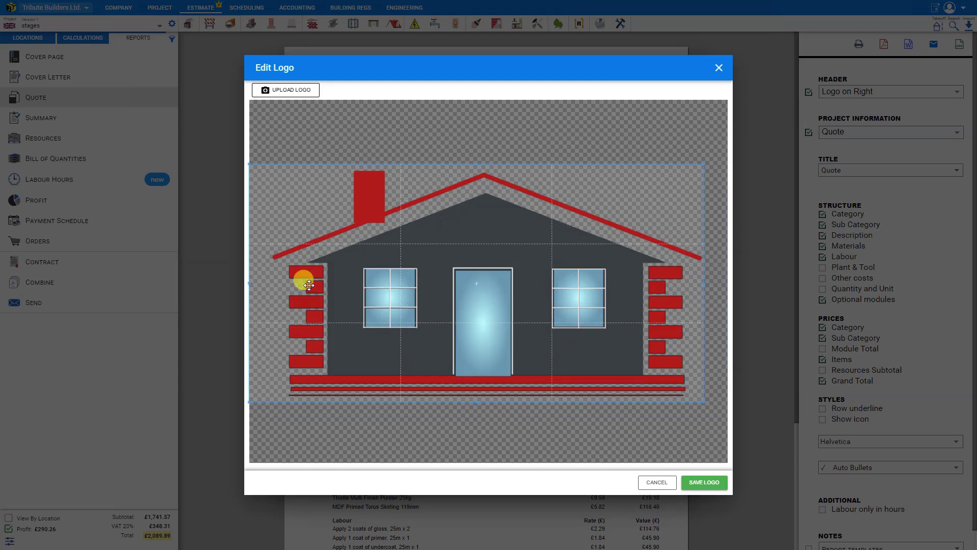
{"action": "left_click_drag", "start_coordinate": [249, 283], "coordinate": [267, 282]}
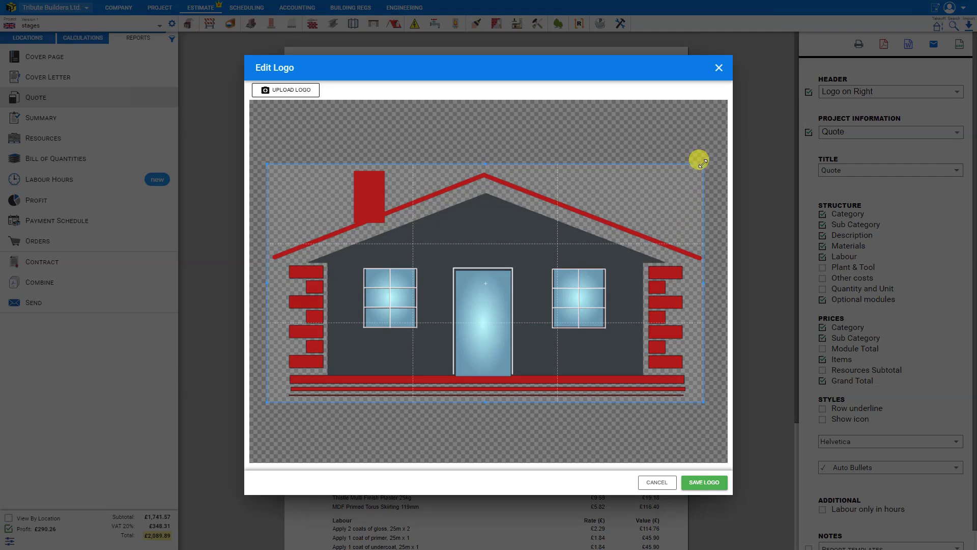
{"action": "left_click_drag", "start_coordinate": [703, 164], "coordinate": [530, 250]}
{"action": "left_click_drag", "start_coordinate": [430, 321], "coordinate": [424, 230]}
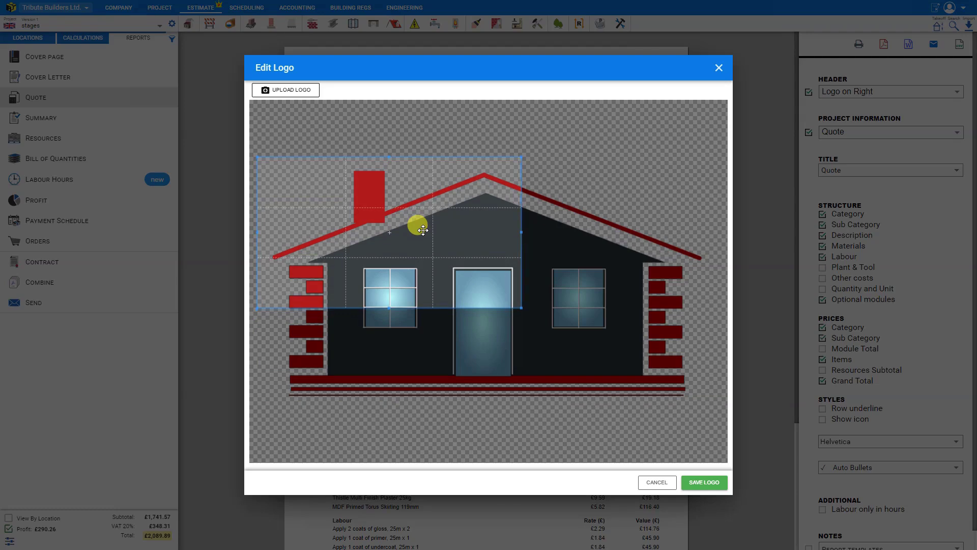
{"action": "left_click", "coordinate": [698, 483]}
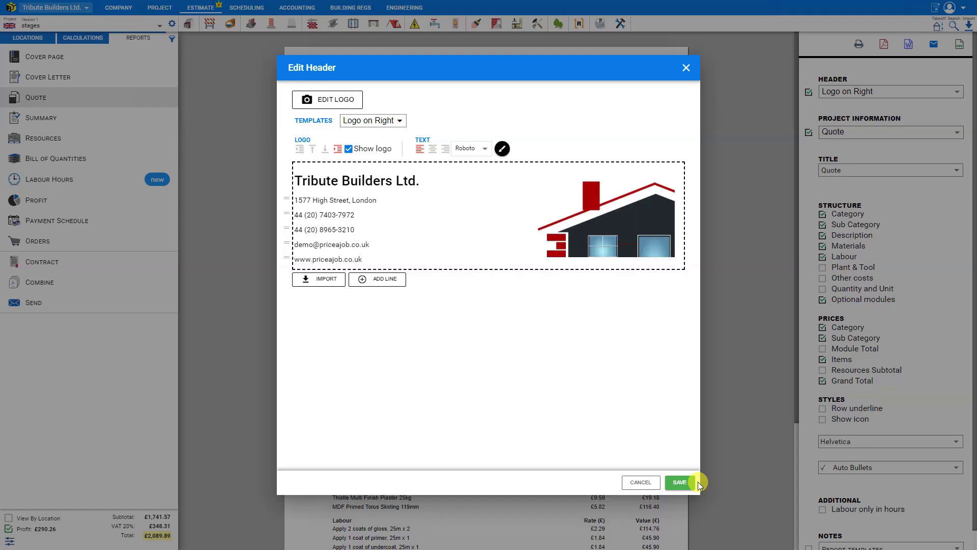
Try Logo on Left, Center and Logo on Right header templates, ending on Center
{"action": "left_click", "coordinate": [401, 122]}
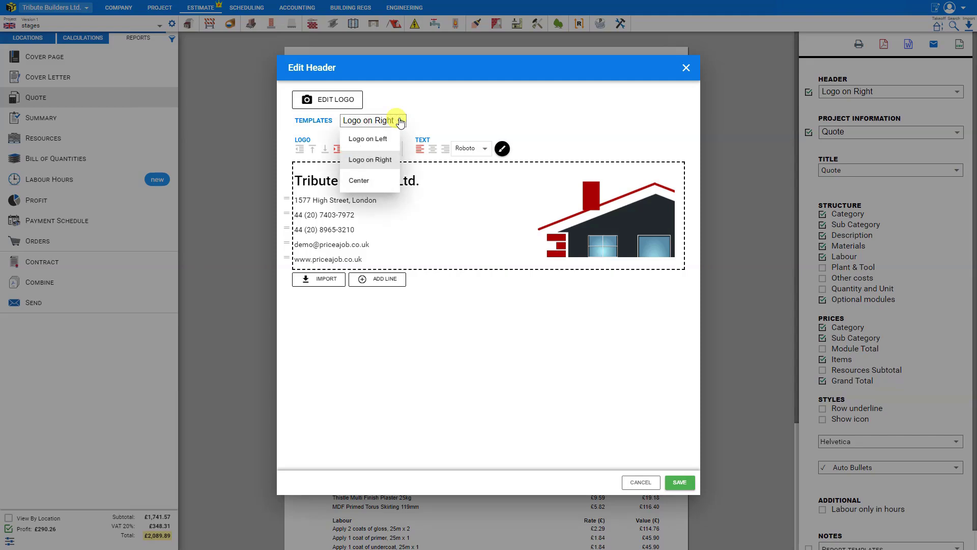
{"action": "left_click", "coordinate": [367, 138]}
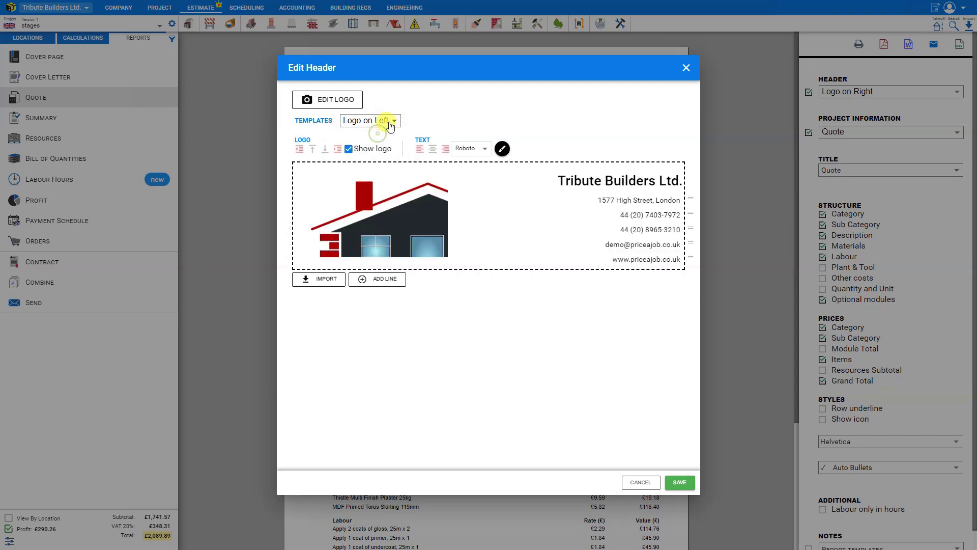
{"action": "left_click", "coordinate": [389, 120]}
{"action": "left_click", "coordinate": [368, 181]}
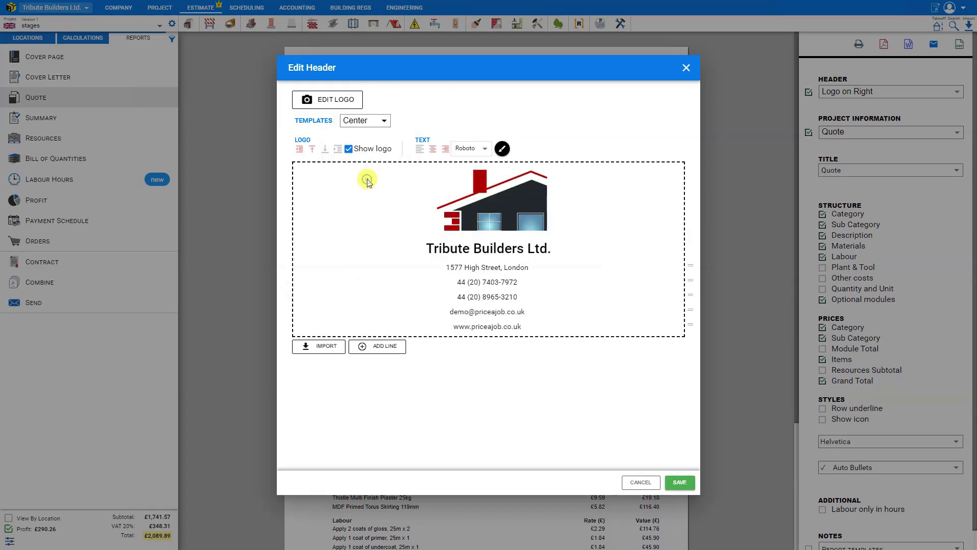
{"action": "left_click", "coordinate": [384, 120]}
{"action": "left_click", "coordinate": [380, 159]}
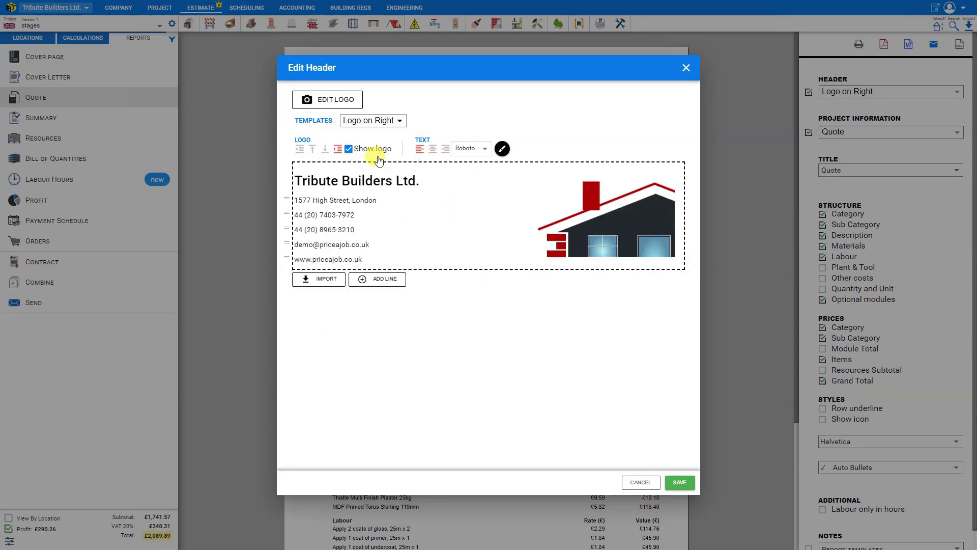
{"action": "left_click", "coordinate": [395, 120]}
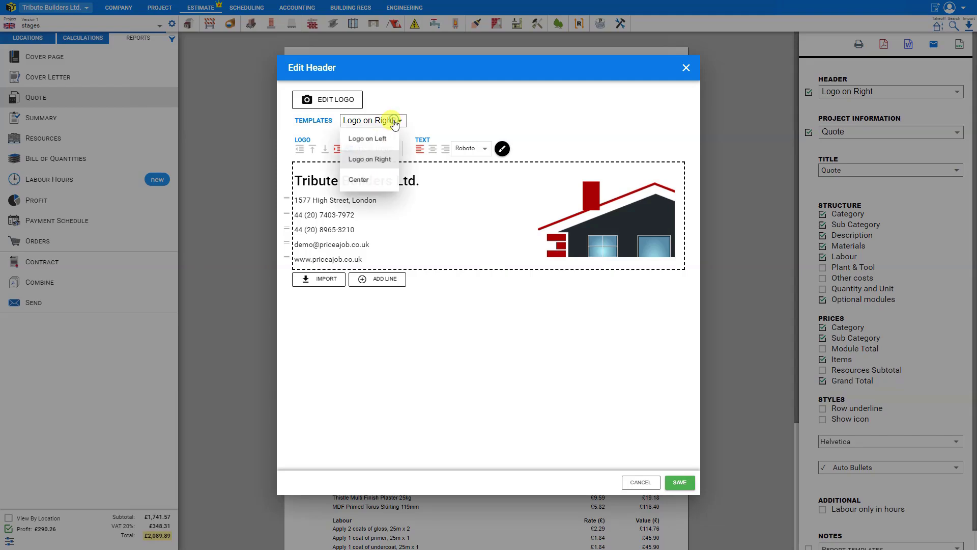
Try each logo position, hide the logo, and test left, centre and right text alignment
{"action": "left_click", "coordinate": [374, 179]}
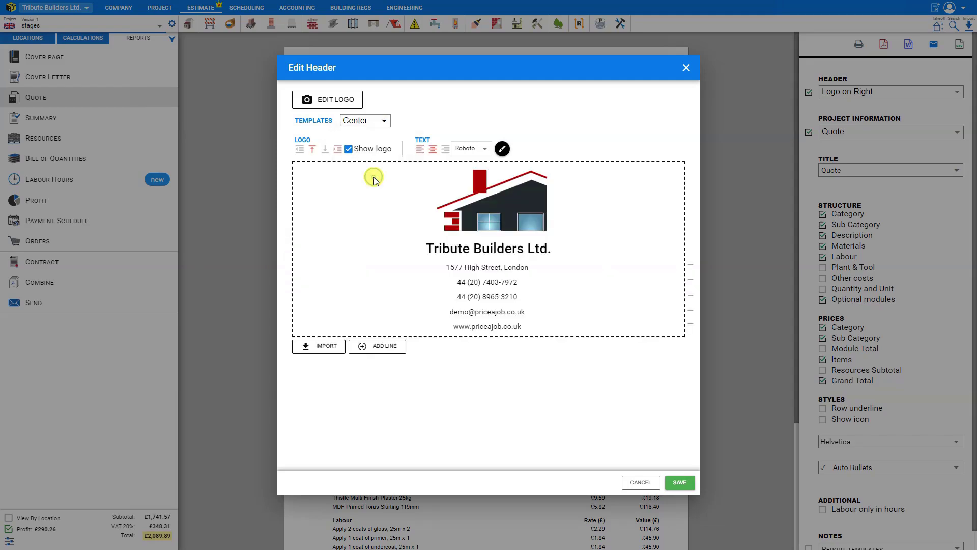
{"action": "left_click", "coordinate": [299, 149]}
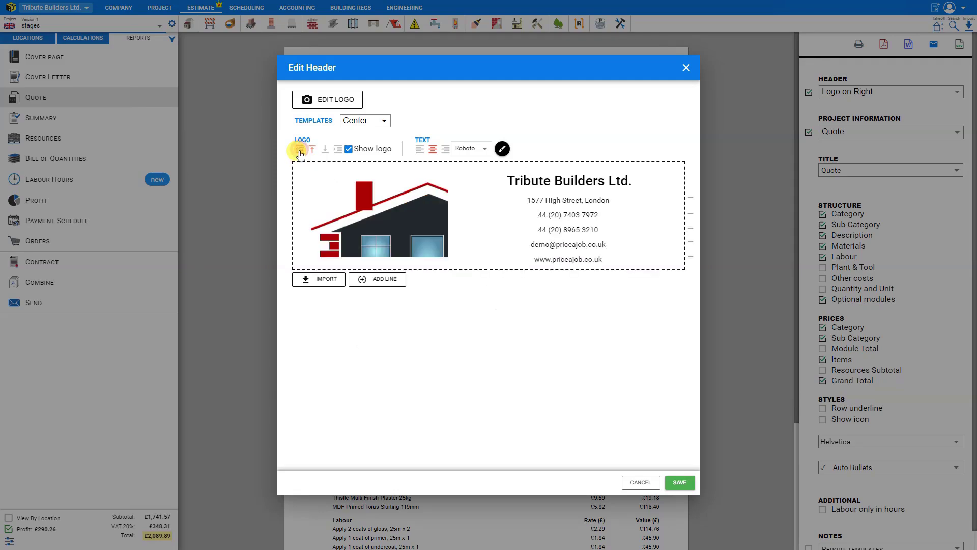
{"action": "left_click", "coordinate": [313, 150]}
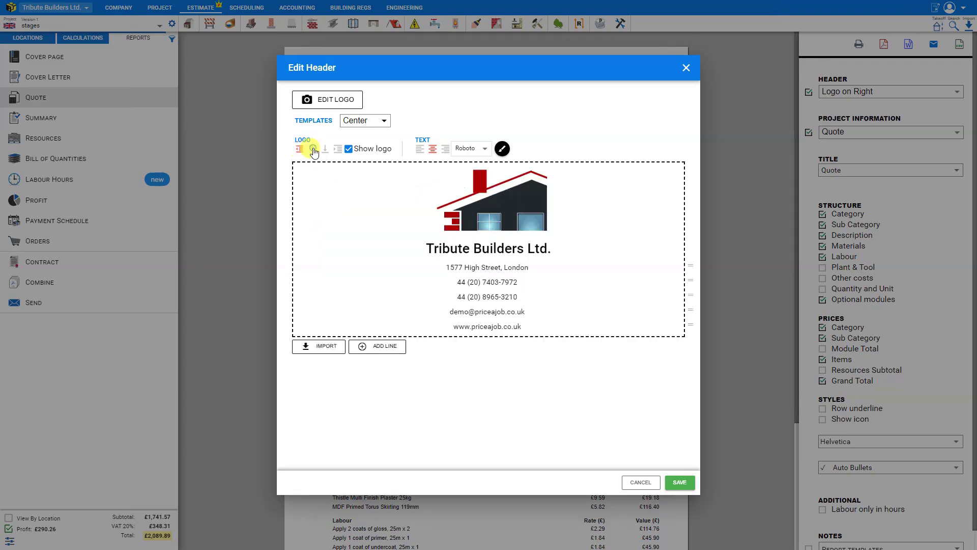
{"action": "left_click", "coordinate": [324, 150]}
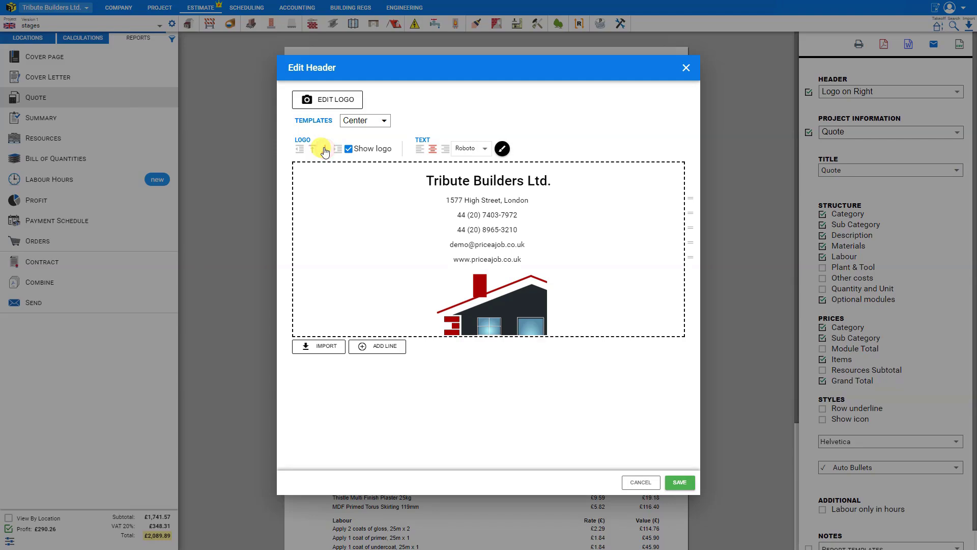
{"action": "left_click", "coordinate": [337, 150]}
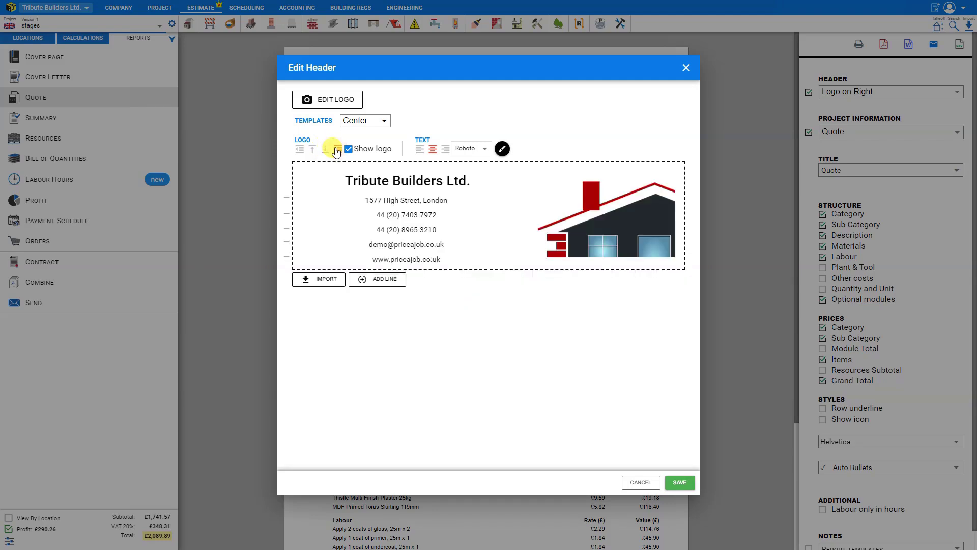
{"action": "left_click", "coordinate": [349, 149]}
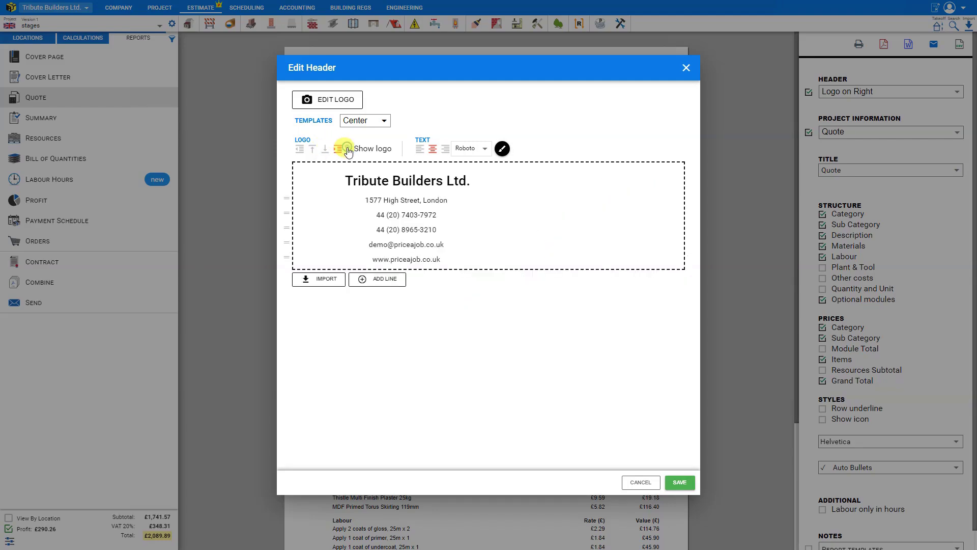
{"action": "left_click", "coordinate": [418, 149]}
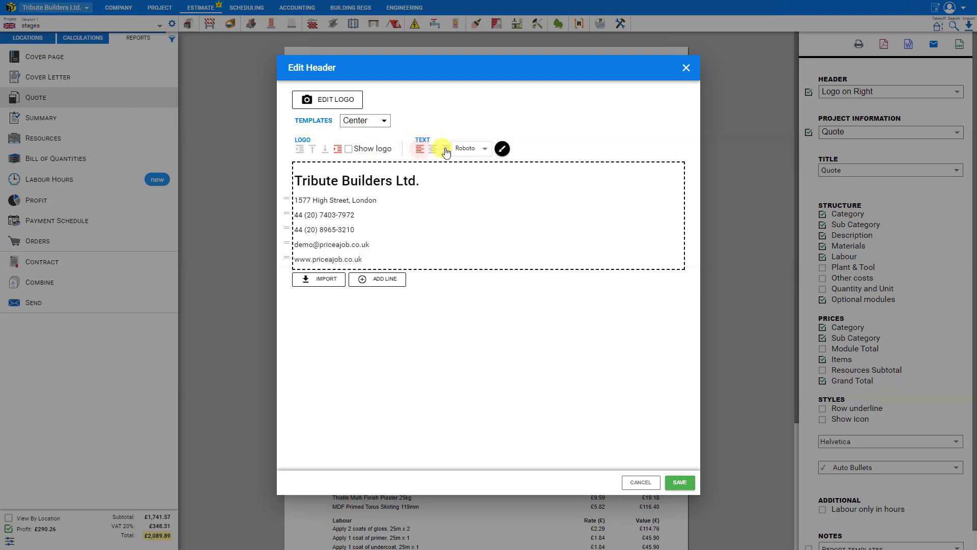
{"action": "left_click", "coordinate": [433, 150]}
{"action": "left_click", "coordinate": [446, 150]}
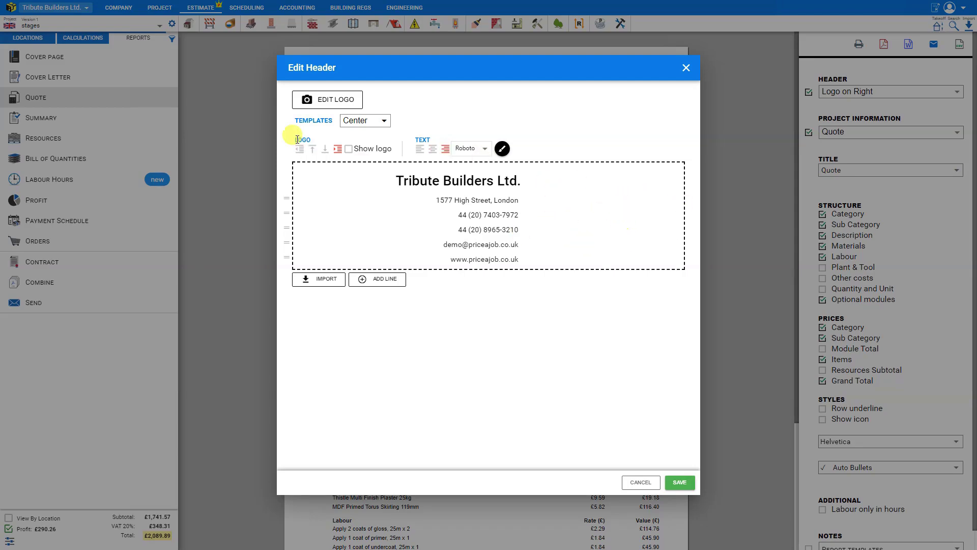
Show the logo on the left of the header with right-aligned company details
{"action": "left_click", "coordinate": [349, 149]}
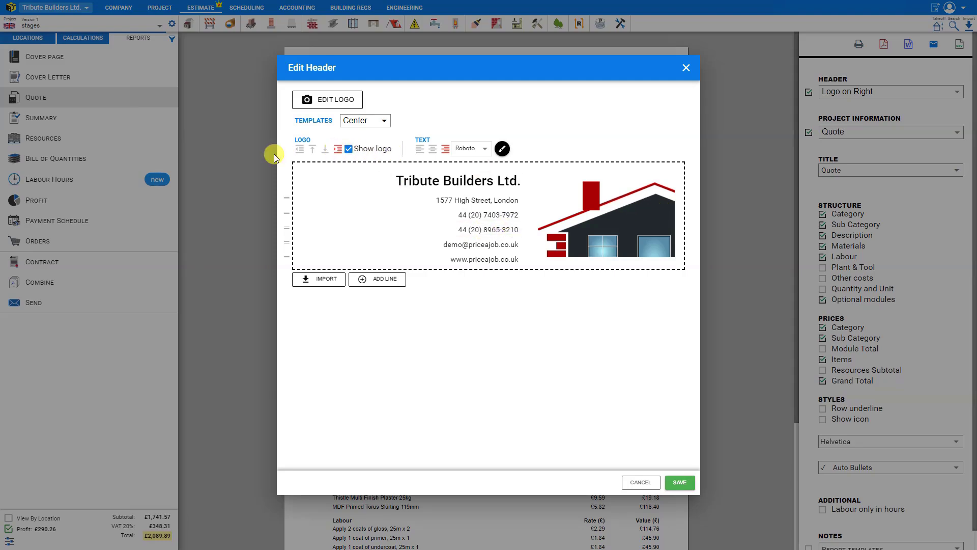
{"action": "left_click", "coordinate": [300, 150]}
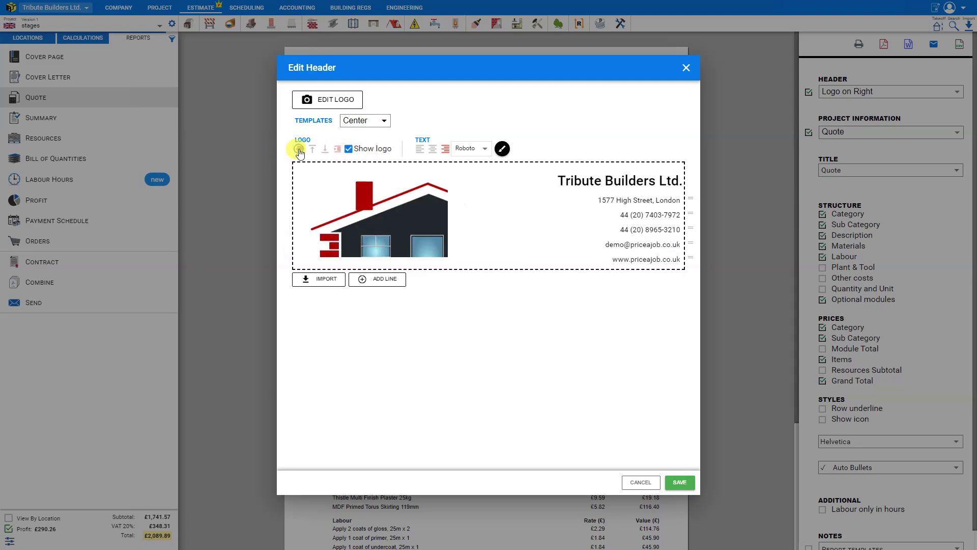
{"action": "left_click", "coordinate": [349, 150]}
{"action": "left_click", "coordinate": [349, 149]}
{"action": "left_click", "coordinate": [420, 148]}
{"action": "left_click", "coordinate": [444, 149]}
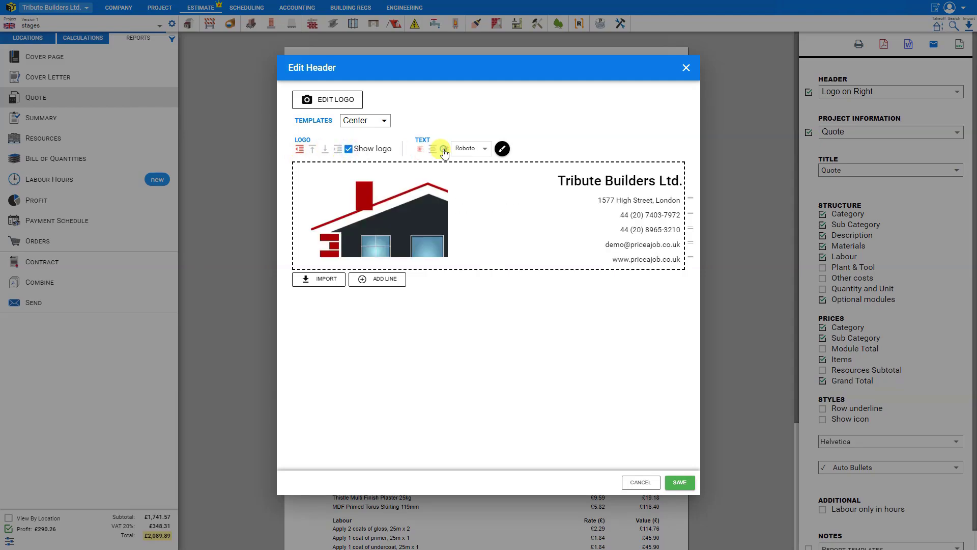
{"action": "left_click", "coordinate": [484, 150]}
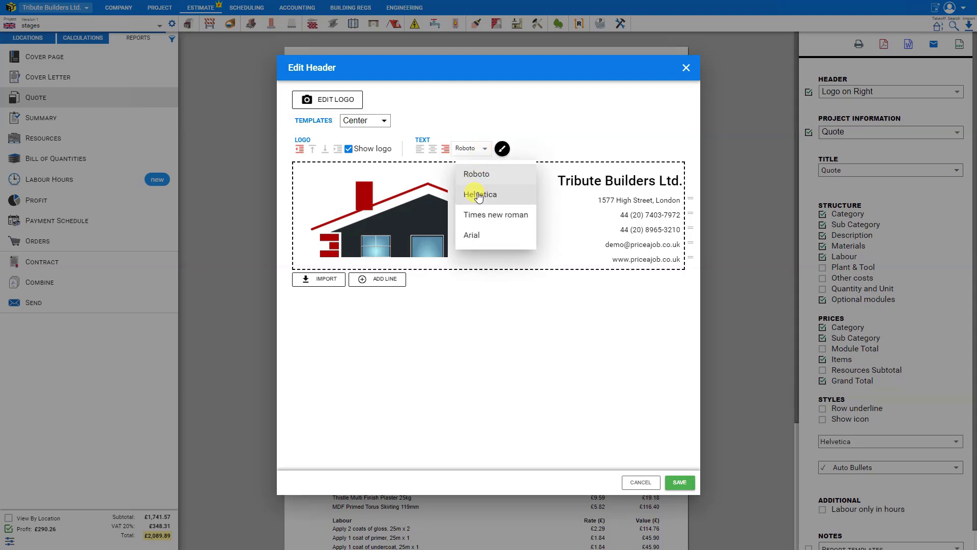
{"action": "left_click", "coordinate": [473, 195]}
{"action": "left_click", "coordinate": [481, 155]}
{"action": "left_click", "coordinate": [477, 215]}
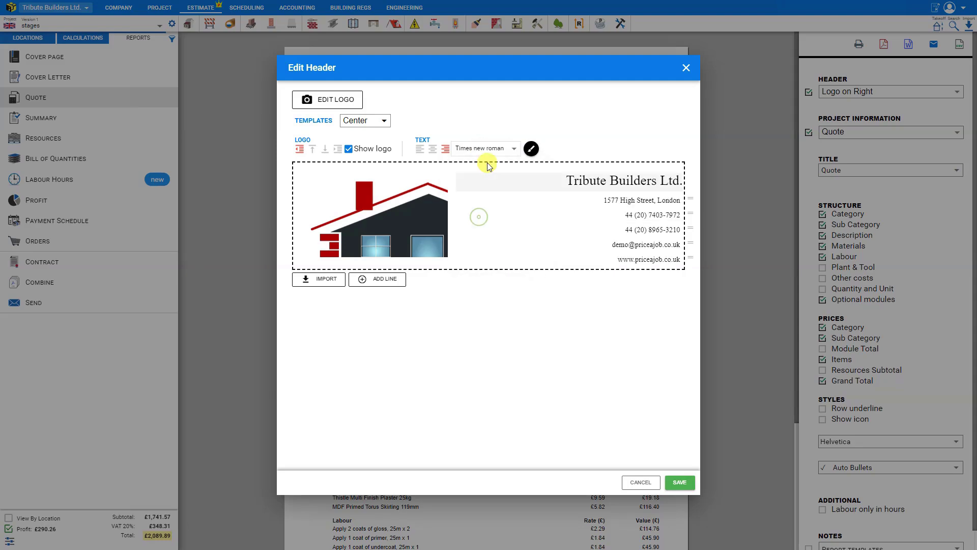
{"action": "left_click", "coordinate": [490, 149]}
{"action": "left_click", "coordinate": [476, 236]}
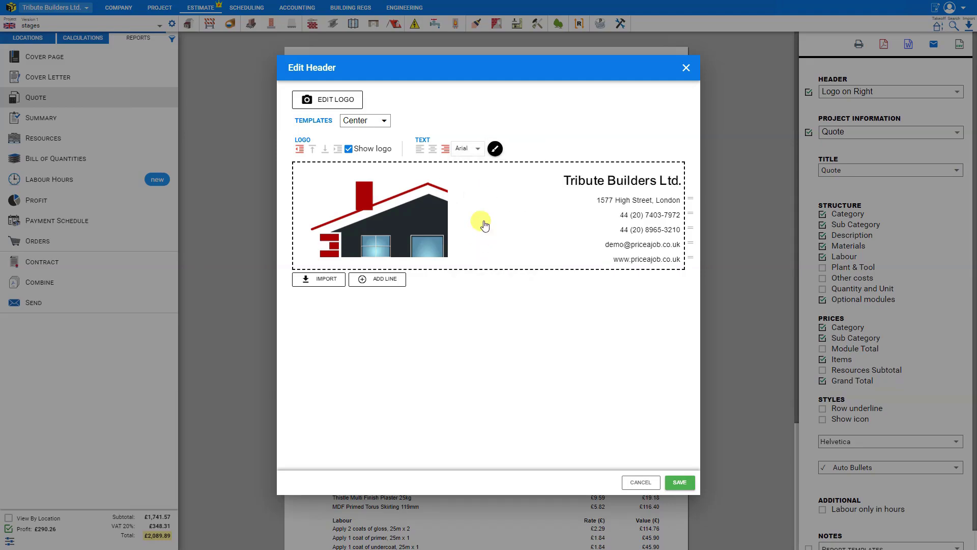
{"action": "left_click", "coordinate": [479, 149]}
{"action": "left_click", "coordinate": [478, 175]}
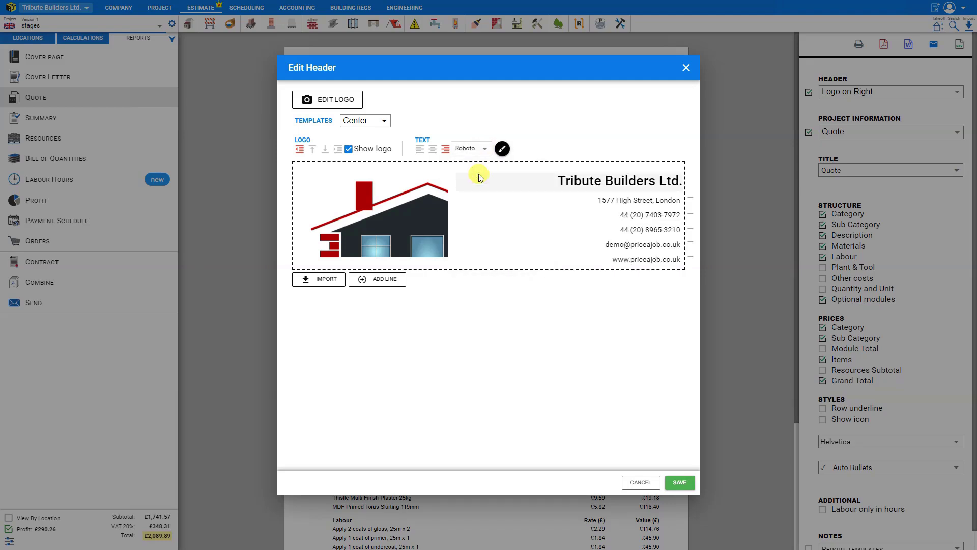
{"action": "left_click", "coordinate": [503, 151]}
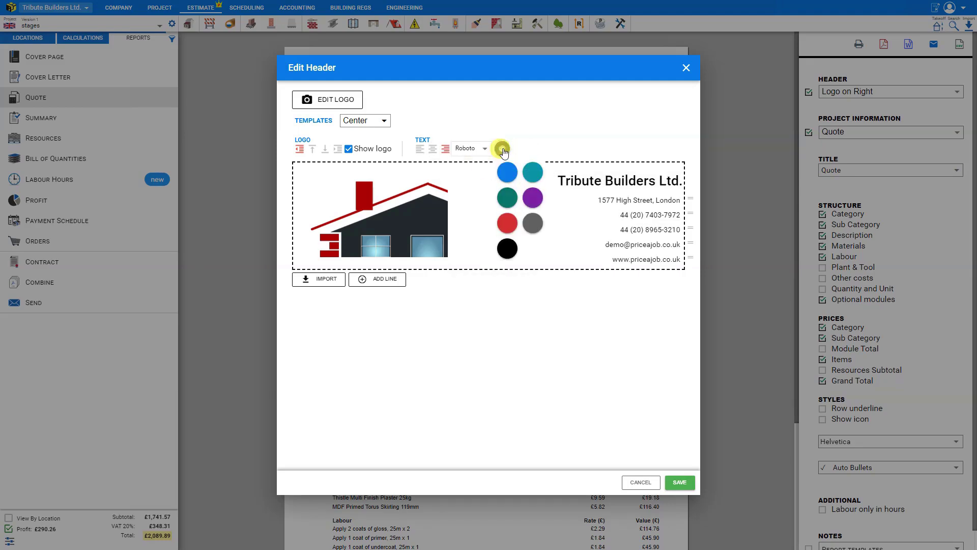
{"action": "left_click", "coordinate": [507, 168]}
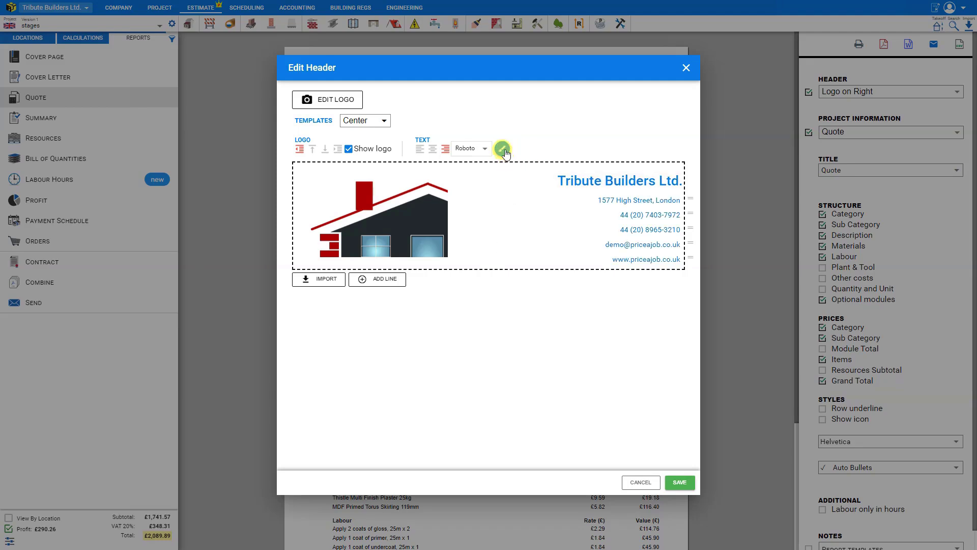
{"action": "left_click", "coordinate": [504, 150]}
{"action": "left_click", "coordinate": [525, 162]}
{"action": "left_click", "coordinate": [501, 149]}
{"action": "left_click", "coordinate": [507, 198]}
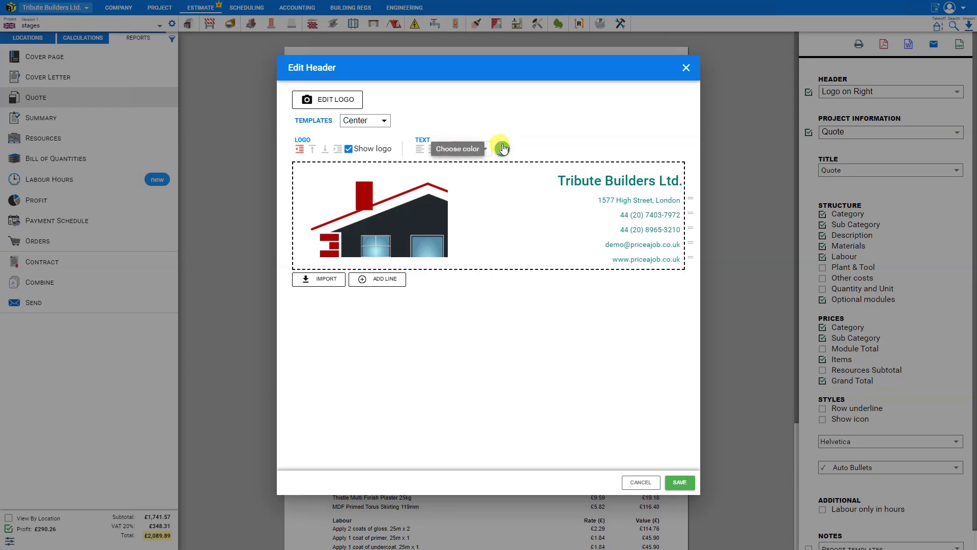
{"action": "left_click", "coordinate": [502, 148]}
{"action": "left_click", "coordinate": [507, 223]}
{"action": "left_click", "coordinate": [502, 148]}
{"action": "left_click", "coordinate": [509, 247]}
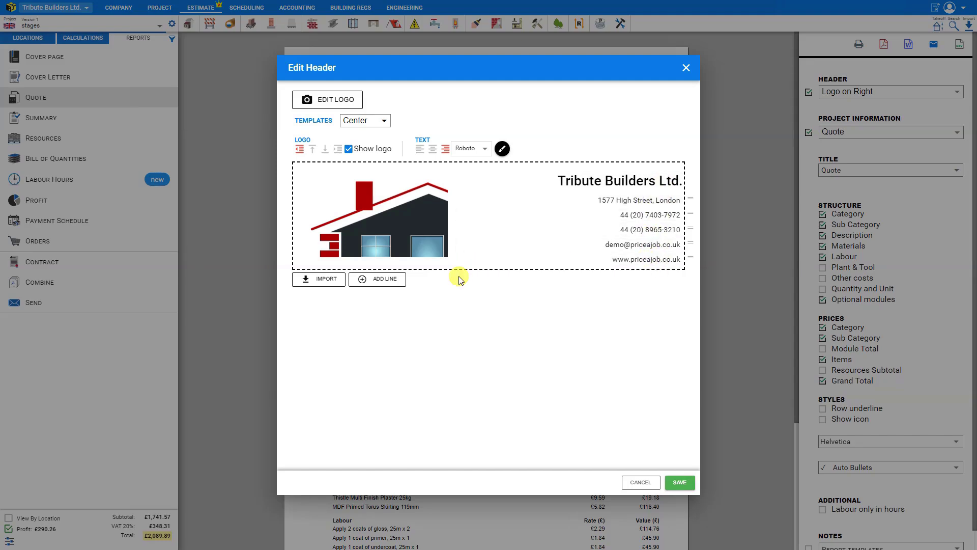
Add a header line 'Thank you for your business!!', correcting the mistyped capital H
{"action": "left_click", "coordinate": [389, 287]}
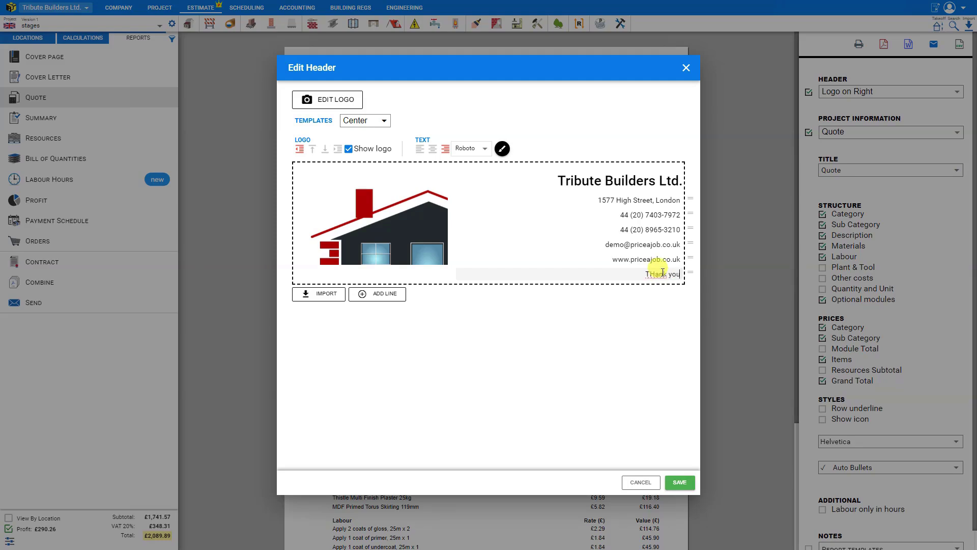
{"action": "type", "text": "THank you for your business!!"}
{"action": "key", "text": "Home"}
{"action": "key", "text": "Right"}
{"action": "key", "text": "Right"}
{"action": "key", "text": "BackSpace"}
{"action": "type", "text": "h"}
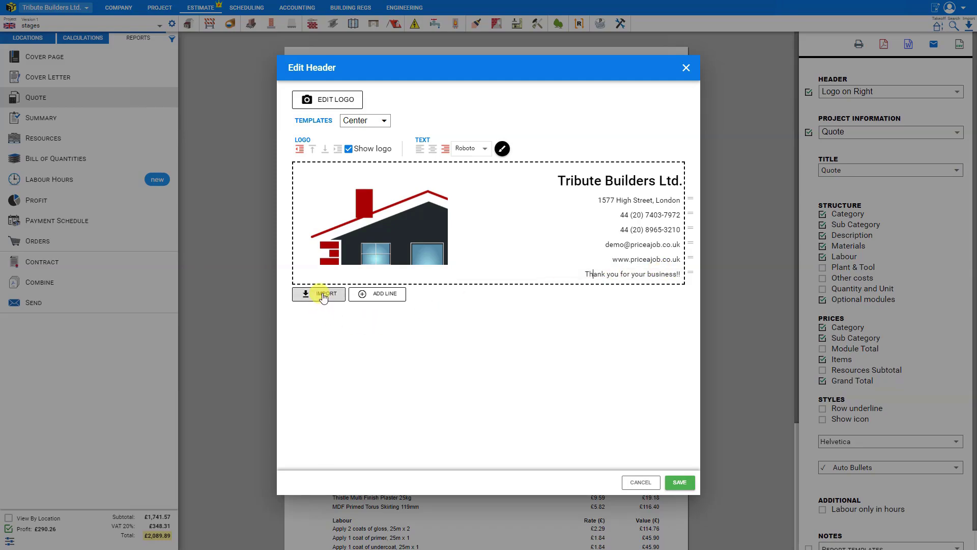
Browse the IMPORT variable tabs, then insert the Company VAT number variable
{"action": "left_click", "coordinate": [324, 295]}
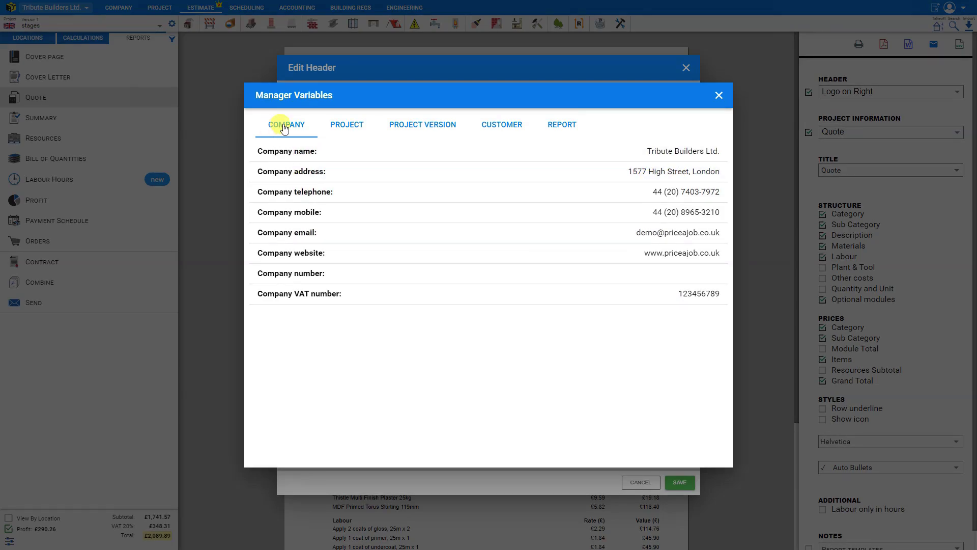
{"action": "left_click", "coordinate": [338, 128]}
{"action": "left_click", "coordinate": [421, 125]}
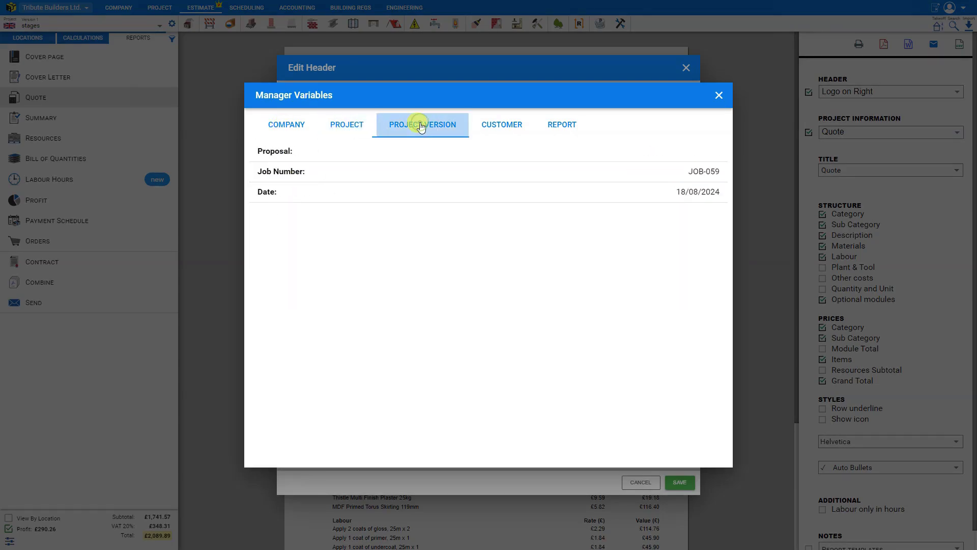
{"action": "left_click", "coordinate": [504, 125]}
{"action": "left_click", "coordinate": [565, 125]}
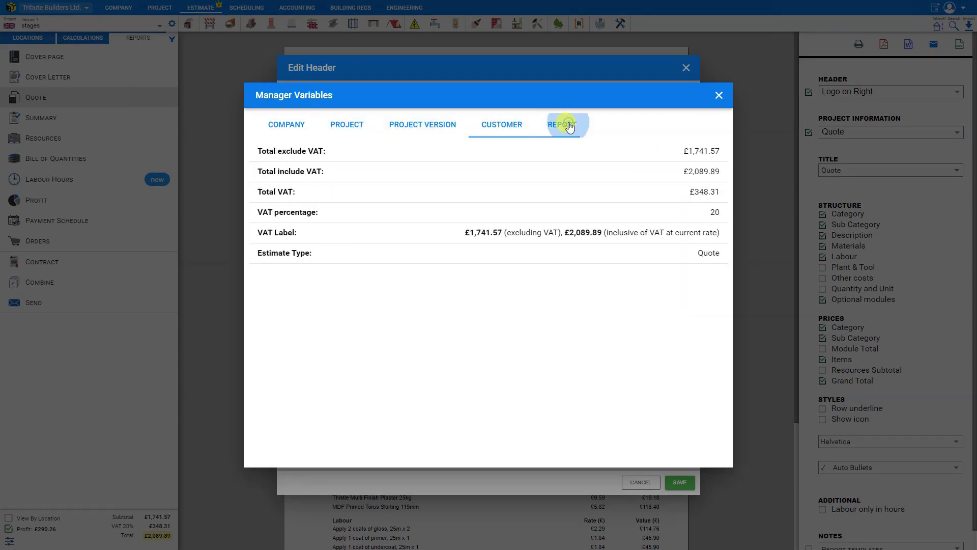
{"action": "left_click", "coordinate": [288, 125]}
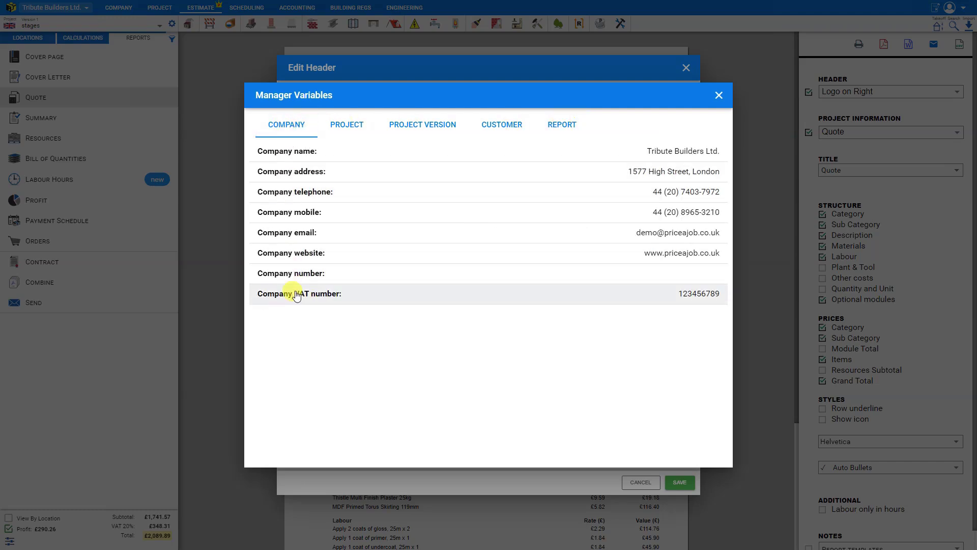
{"action": "left_click", "coordinate": [386, 298]}
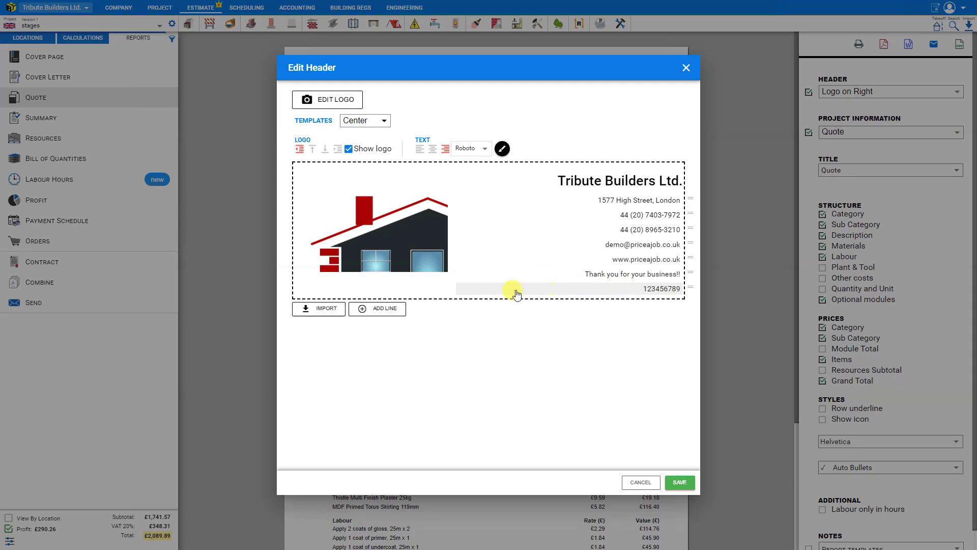
Turn on Show Title for the VAT number, telephone and mobile lines
{"action": "left_click", "coordinate": [662, 289]}
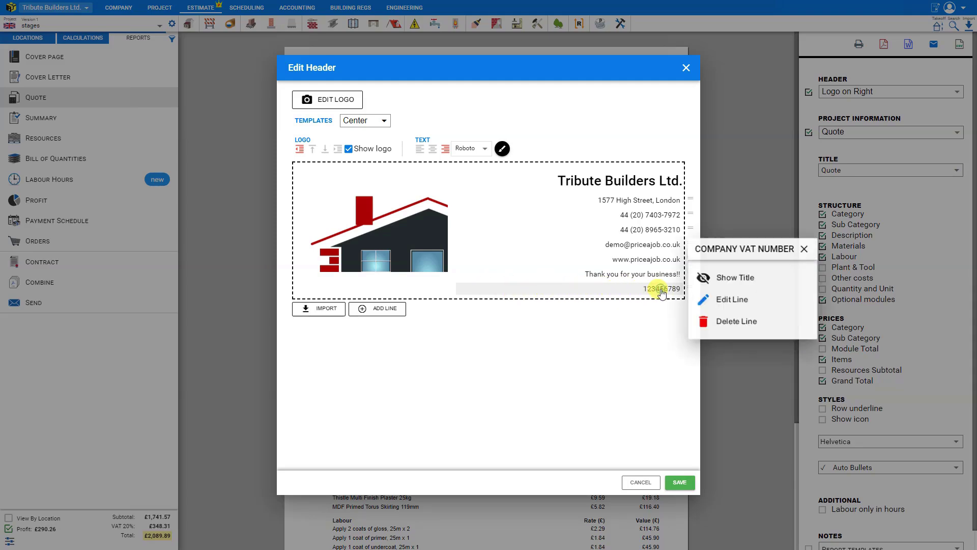
{"action": "left_click", "coordinate": [725, 279]}
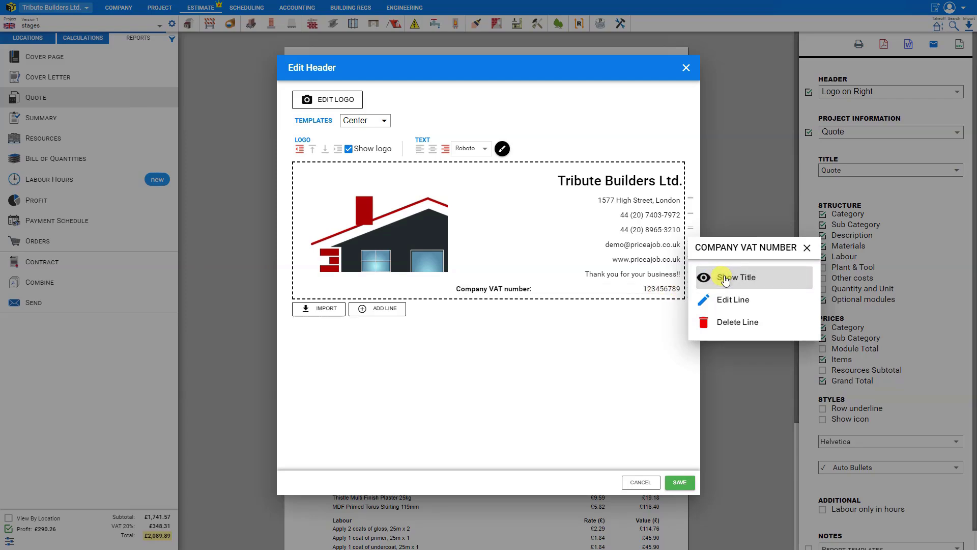
{"action": "left_click", "coordinate": [665, 217]}
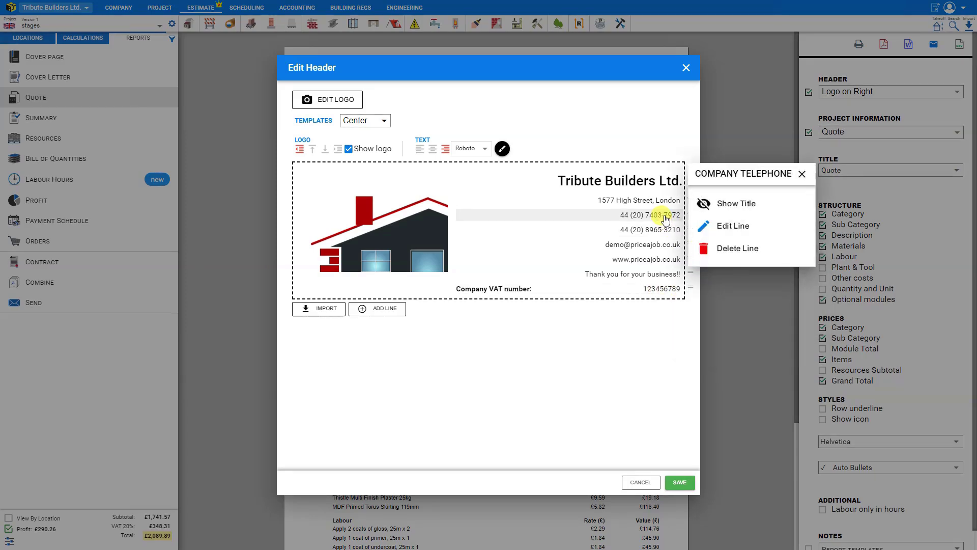
{"action": "left_click", "coordinate": [708, 204]}
{"action": "left_click", "coordinate": [657, 234]}
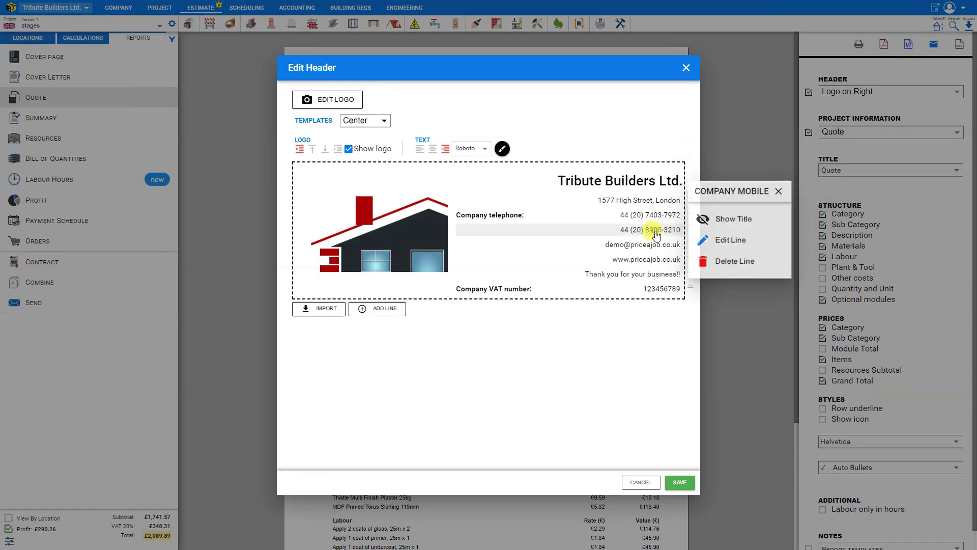
{"action": "left_click", "coordinate": [704, 219]}
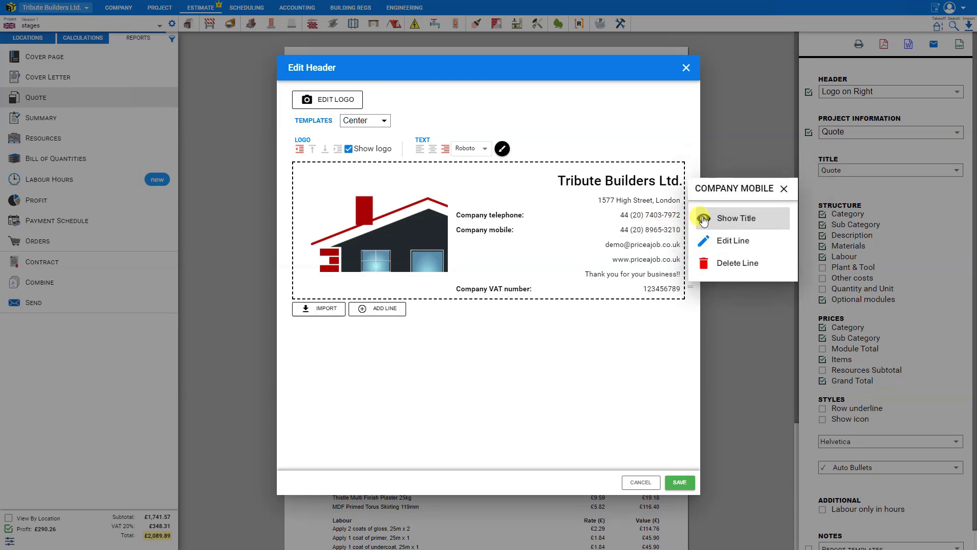
{"action": "left_click", "coordinate": [784, 189]}
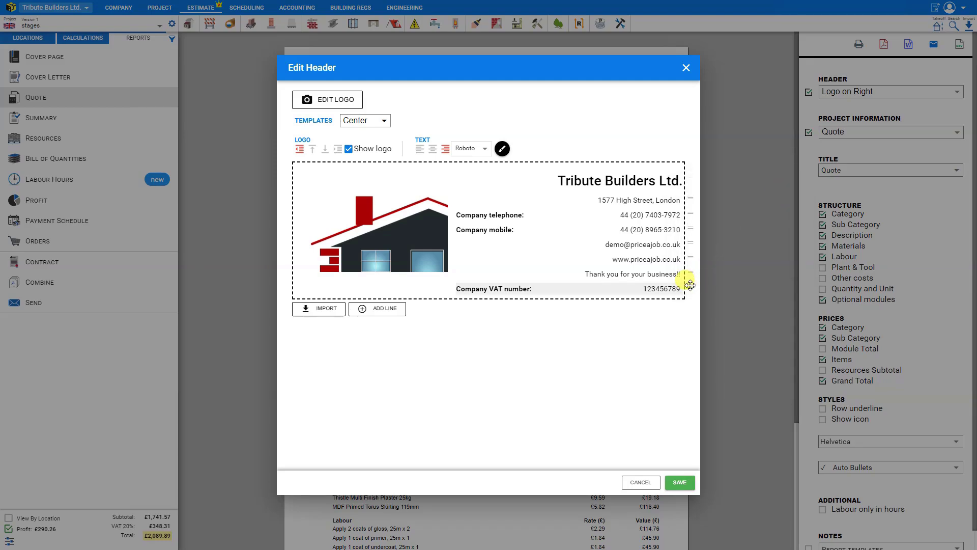
Drag lines into order: website, email, address, telephone, mobile, VAT number, thank-you
{"action": "left_click_drag", "start_coordinate": [690, 285], "coordinate": [688, 237]}
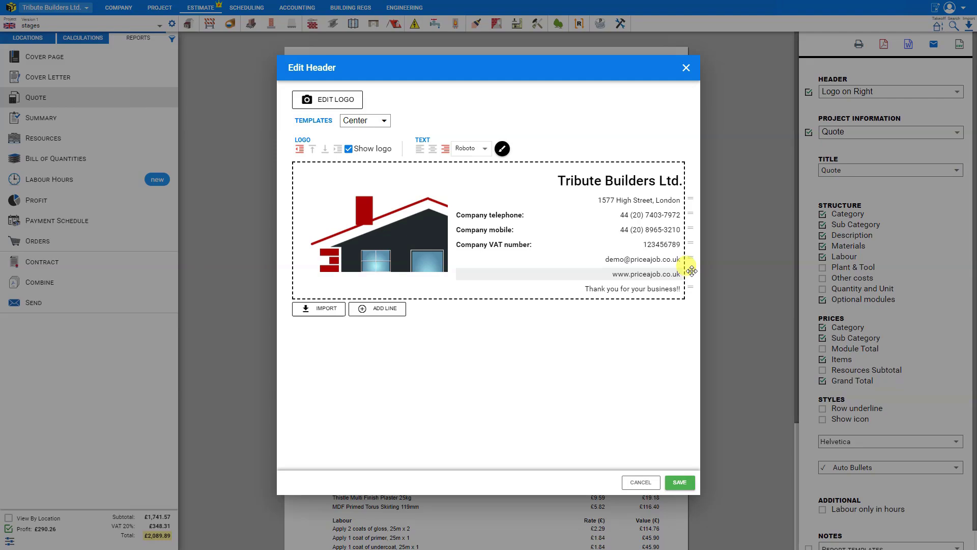
{"action": "left_click_drag", "start_coordinate": [689, 255], "coordinate": [691, 209]}
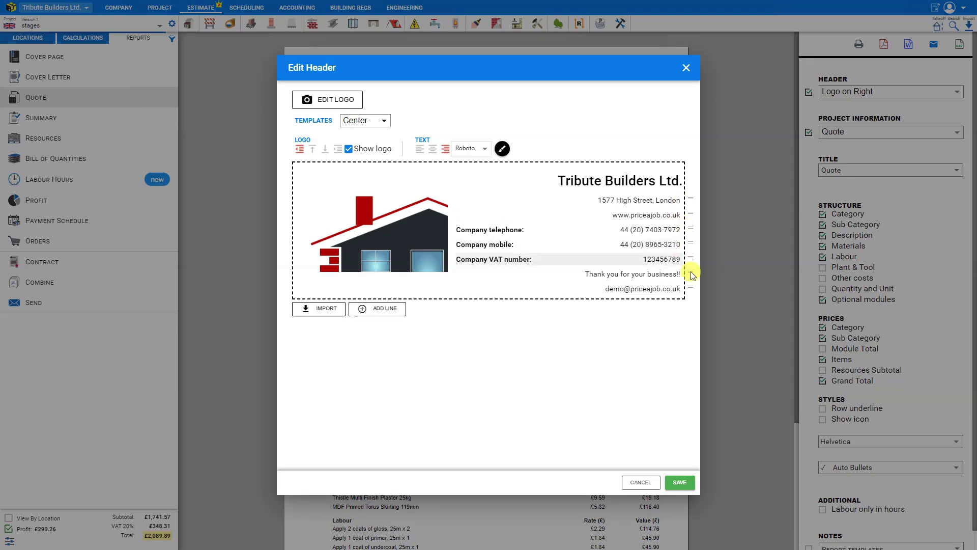
{"action": "left_click_drag", "start_coordinate": [691, 289], "coordinate": [679, 226]}
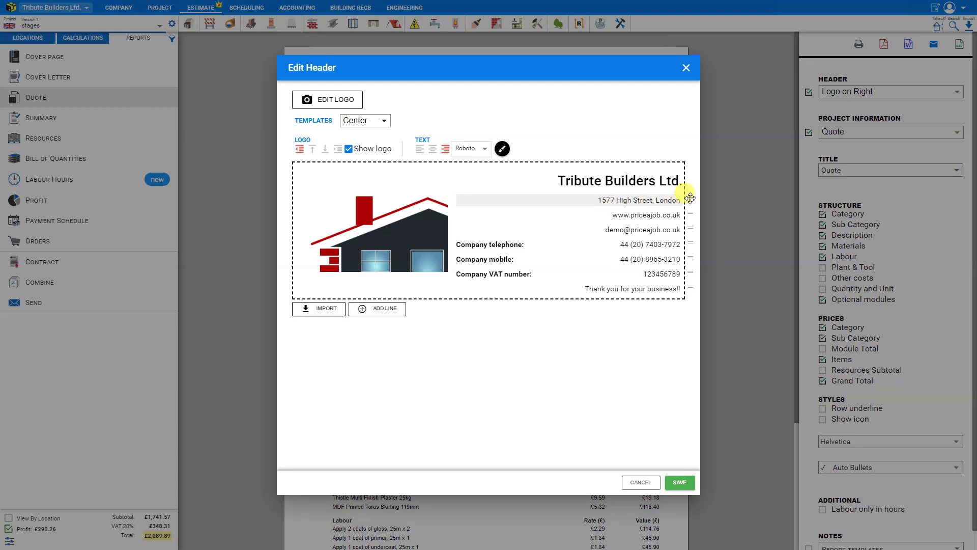
{"action": "left_click_drag", "start_coordinate": [691, 198], "coordinate": [670, 276]}
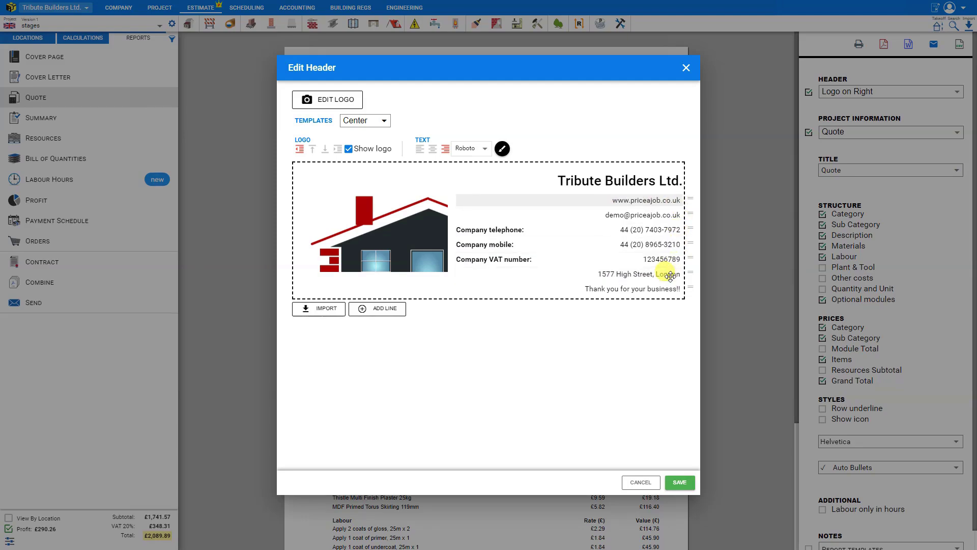
{"action": "left_click_drag", "start_coordinate": [689, 267], "coordinate": [677, 227]}
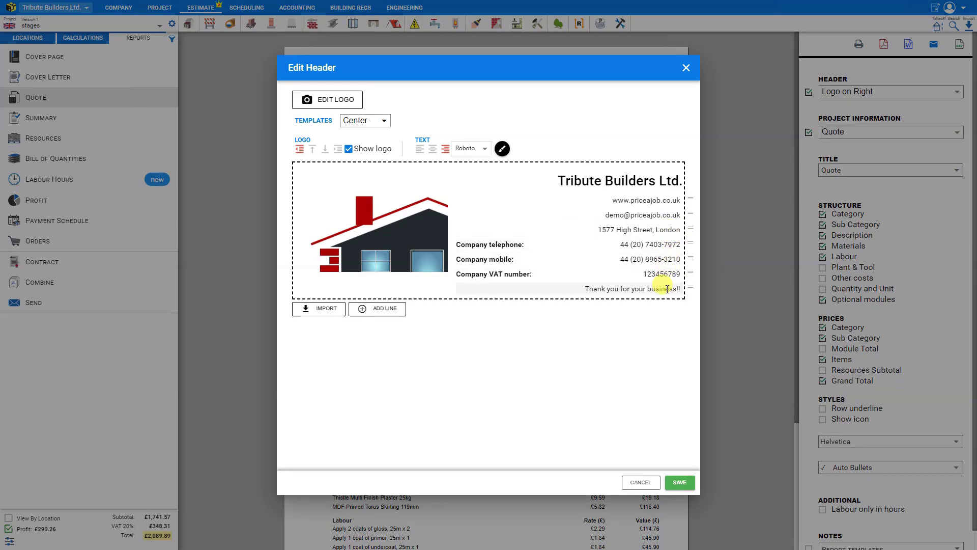
{"action": "left_click", "coordinate": [680, 486]}
Store the header as a New template called 'My Template'
{"action": "left_click", "coordinate": [406, 200]}
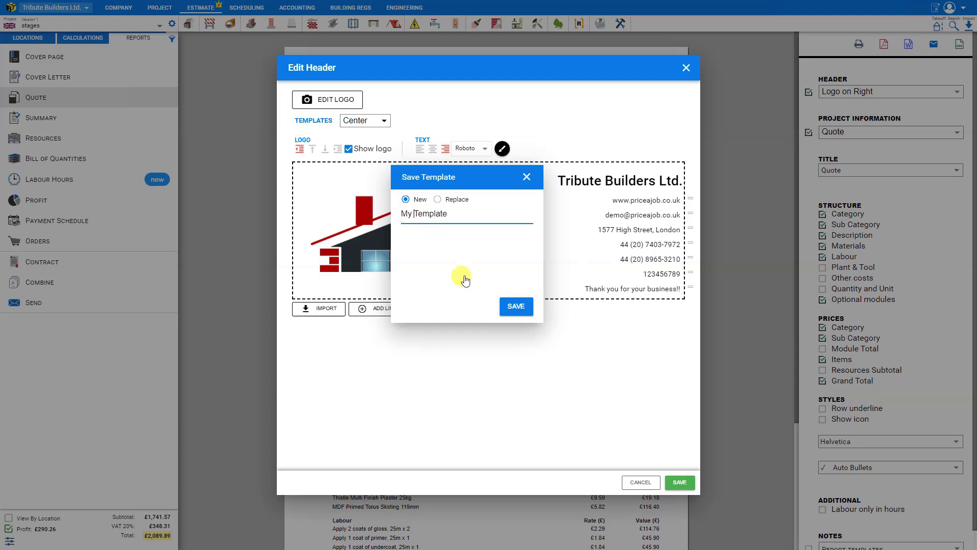
{"action": "left_click", "coordinate": [517, 307]}
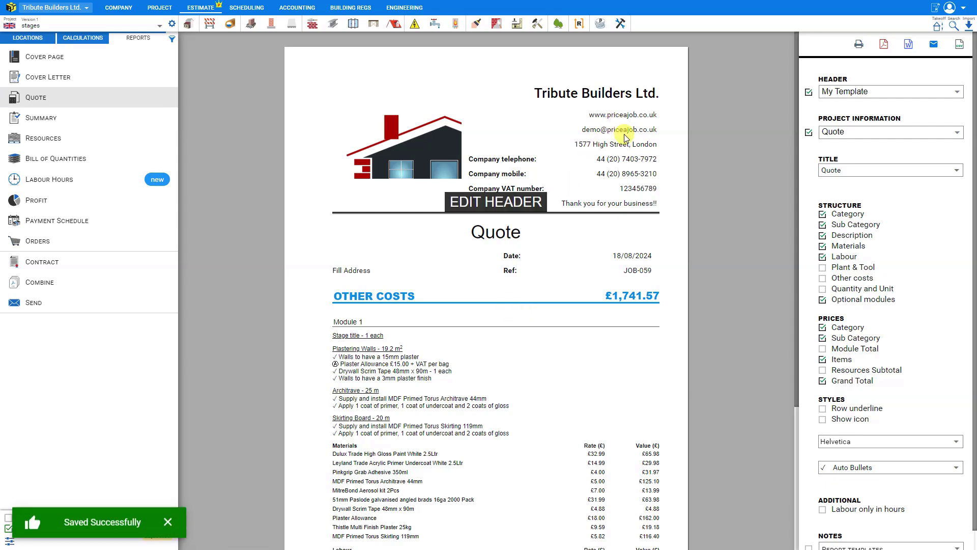
{"action": "left_click", "coordinate": [850, 94]}
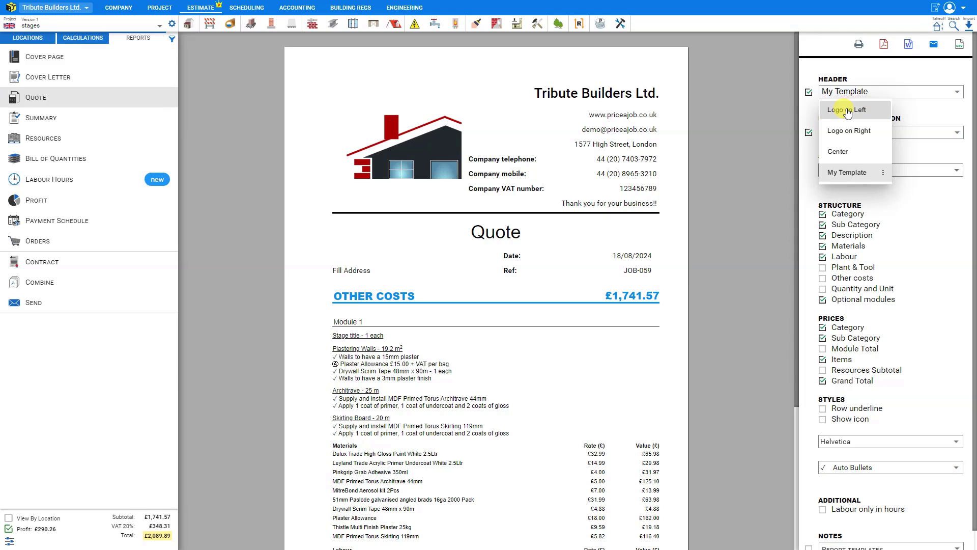
{"action": "left_click", "coordinate": [847, 111]}
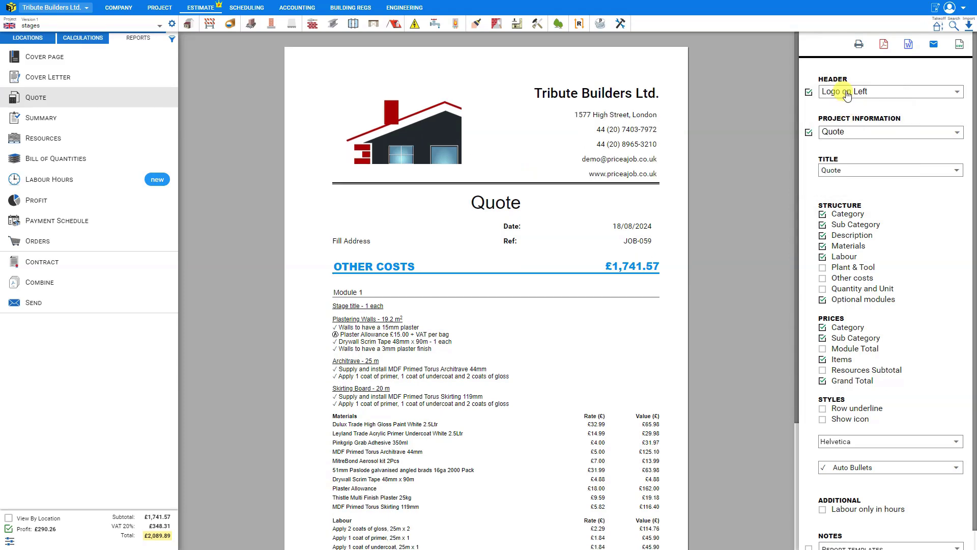
{"action": "left_click", "coordinate": [846, 96]}
{"action": "left_click", "coordinate": [848, 128]}
{"action": "left_click", "coordinate": [845, 97]}
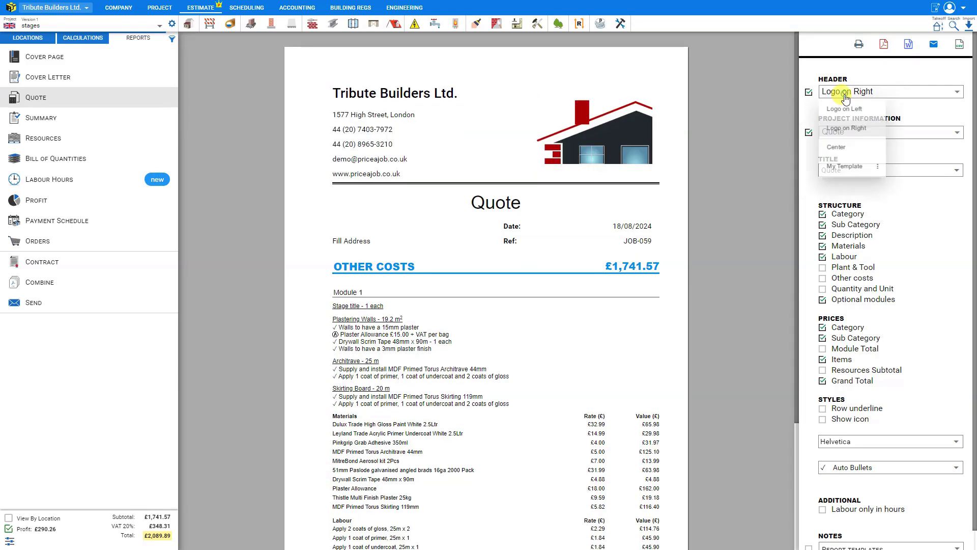
{"action": "left_click", "coordinate": [841, 172]}
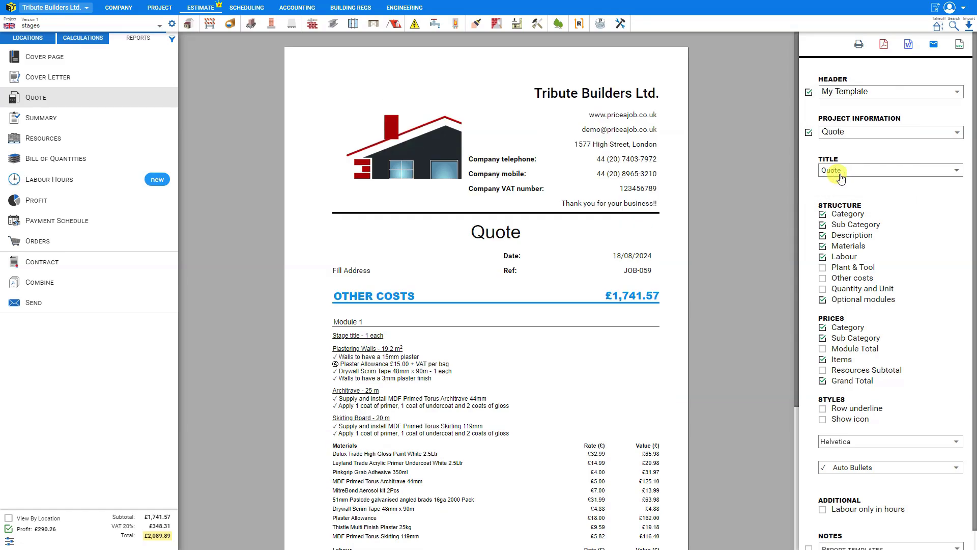
Open the project information editor, keeping the Quote template and two columns
{"action": "mouse_move", "coordinate": [624, 202]}
{"action": "mouse_move", "coordinate": [489, 272]}
{"action": "left_click", "coordinate": [487, 270]}
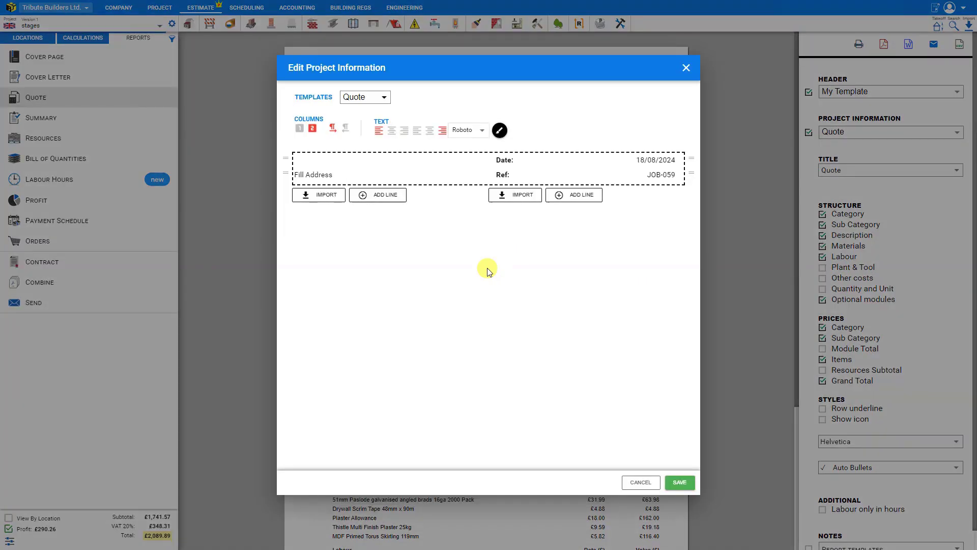
{"action": "left_click", "coordinate": [385, 97]}
{"action": "left_click", "coordinate": [385, 98]}
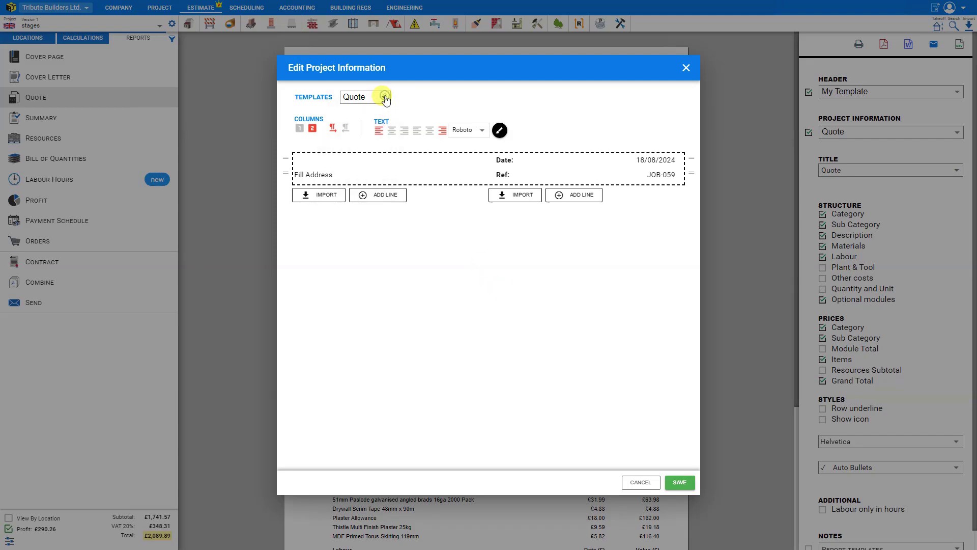
{"action": "left_click", "coordinate": [300, 130]}
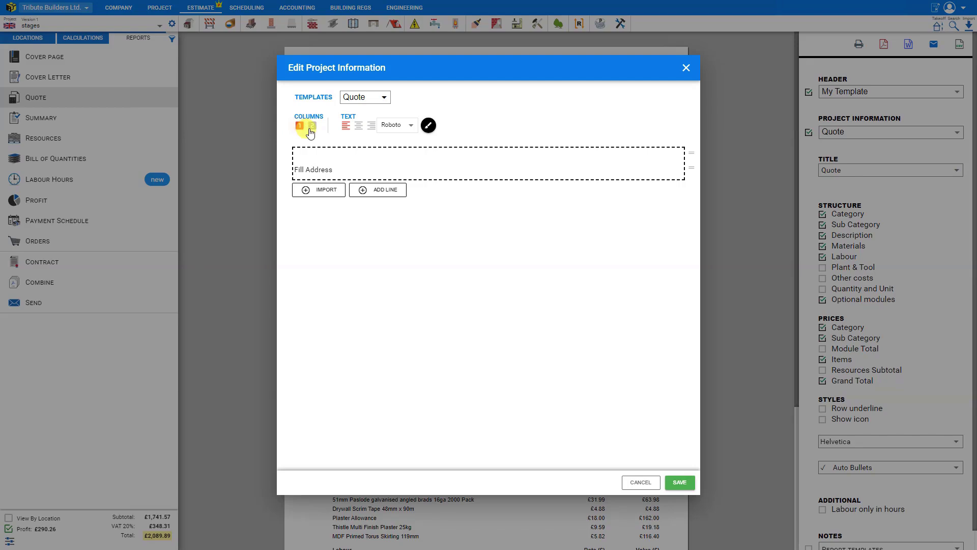
{"action": "left_click", "coordinate": [313, 128]}
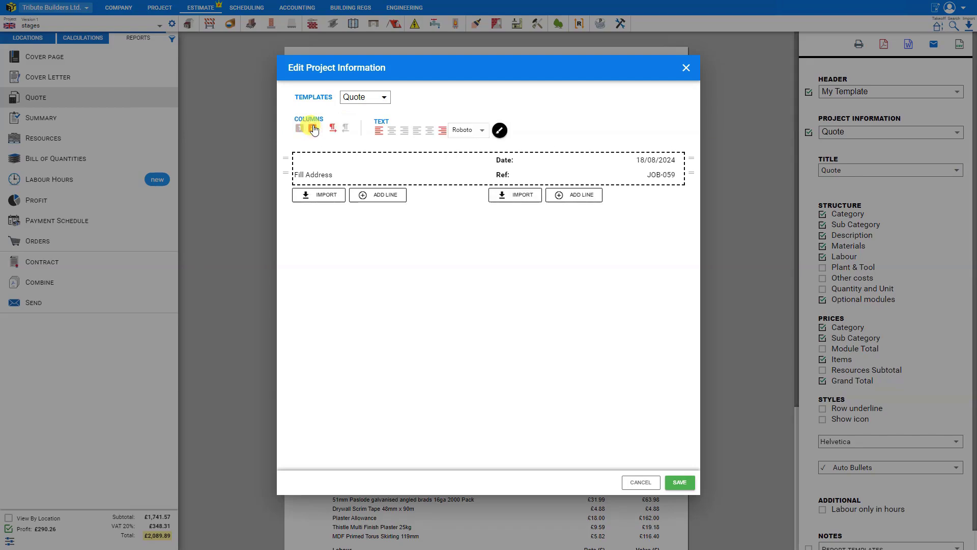
Right-align both the Fill Address text and the Date and Ref values
{"action": "left_click", "coordinate": [379, 131]}
{"action": "left_click", "coordinate": [392, 132]}
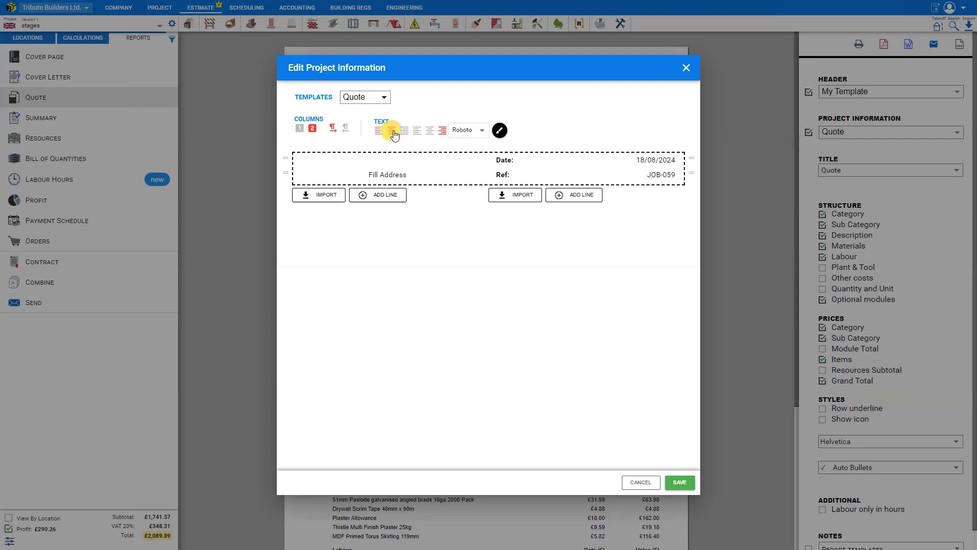
{"action": "left_click", "coordinate": [406, 133]}
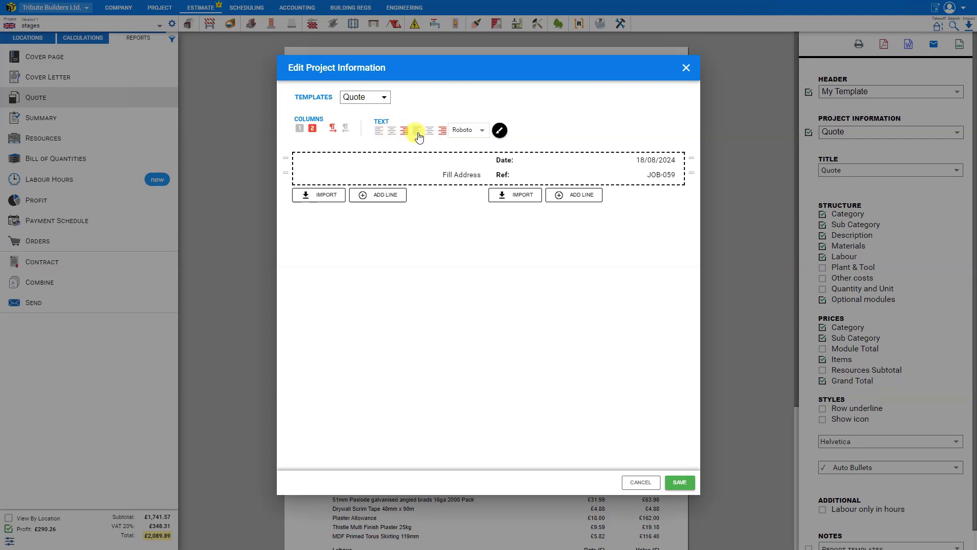
{"action": "left_click", "coordinate": [405, 132]}
{"action": "left_click", "coordinate": [417, 131]}
{"action": "left_click", "coordinate": [429, 131]}
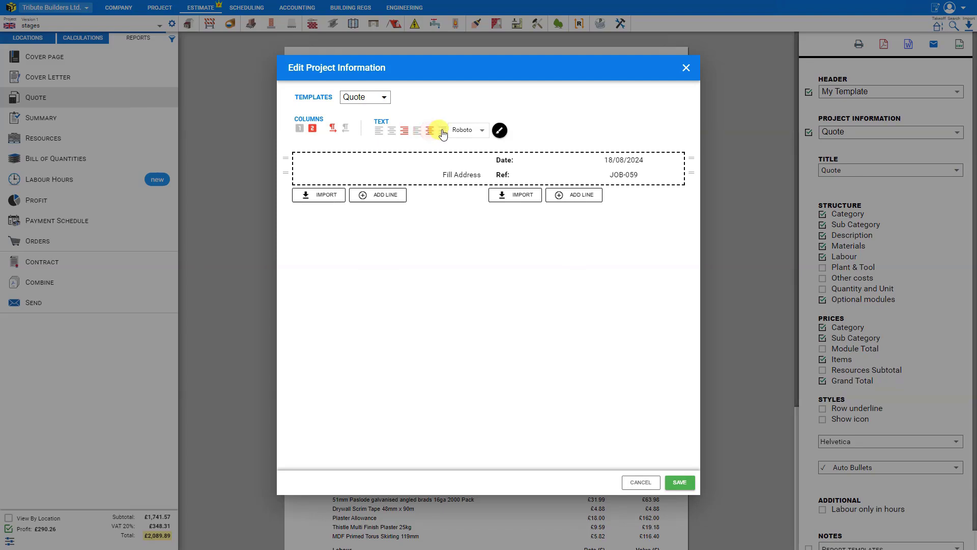
{"action": "left_click", "coordinate": [443, 132]}
Try Helvetica, Times new roman and Arial fonts, then return the text to Roboto
{"action": "left_click", "coordinate": [481, 131]}
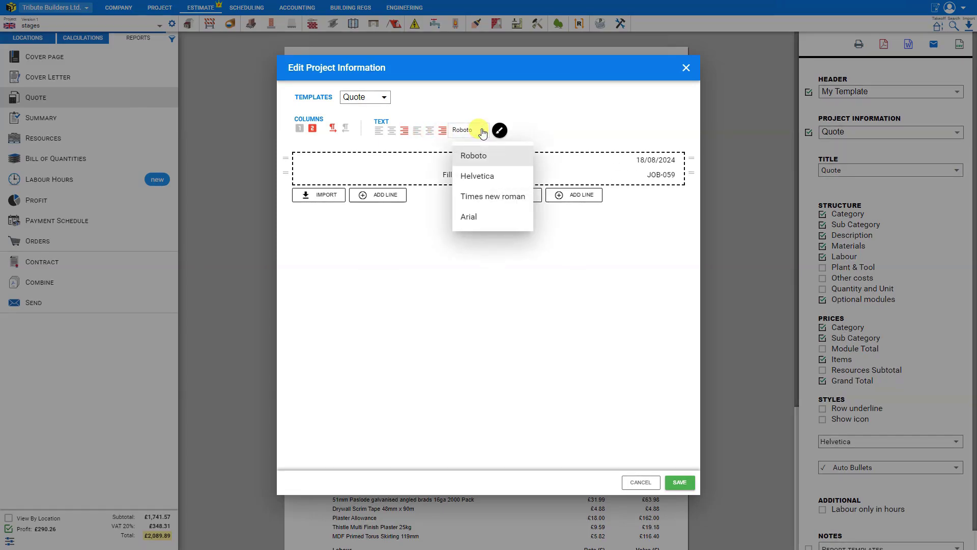
{"action": "left_click", "coordinate": [484, 177]}
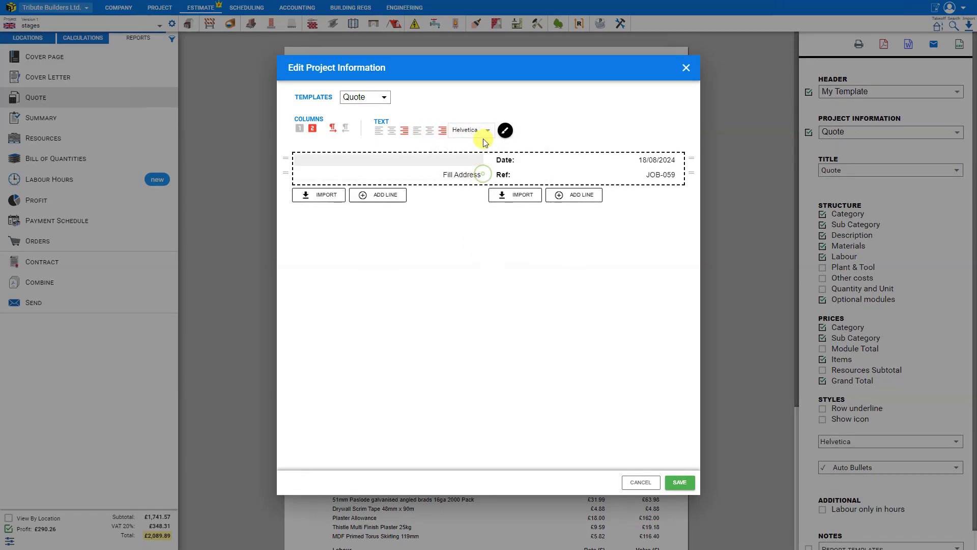
{"action": "left_click", "coordinate": [484, 133]}
{"action": "left_click", "coordinate": [482, 197]}
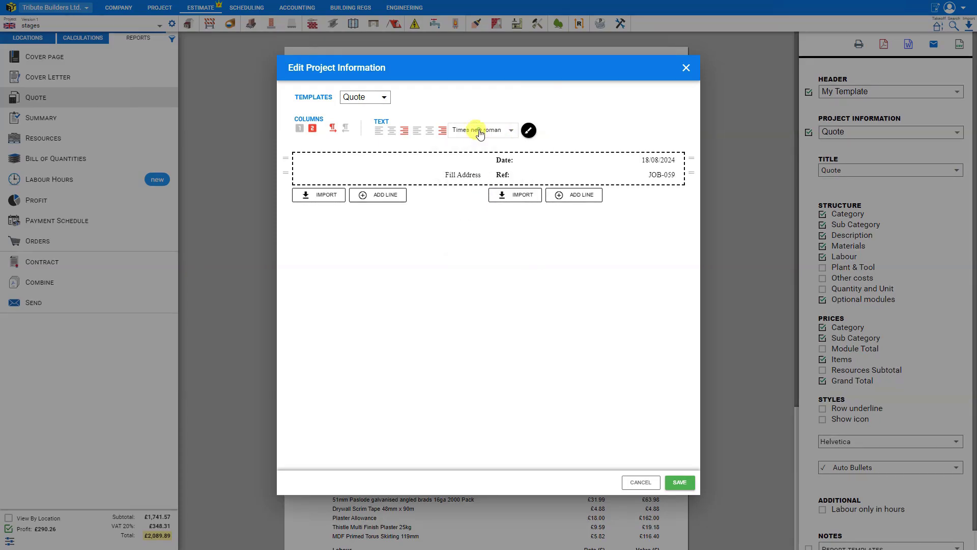
{"action": "left_click", "coordinate": [477, 131]}
{"action": "left_click", "coordinate": [484, 213]}
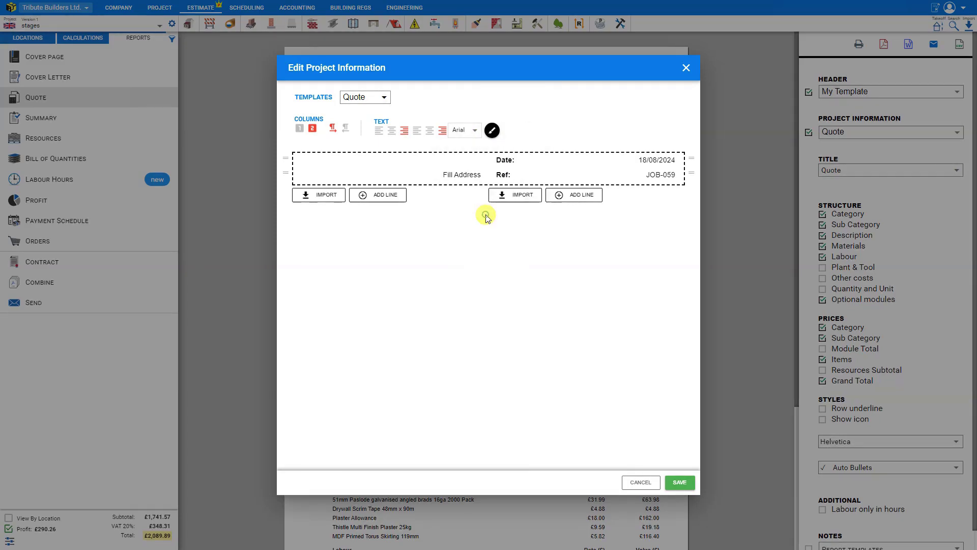
{"action": "left_click", "coordinate": [475, 131]}
{"action": "left_click", "coordinate": [471, 154]}
Try blue and red text colours, then set the project information text back to black
{"action": "left_click", "coordinate": [502, 133]}
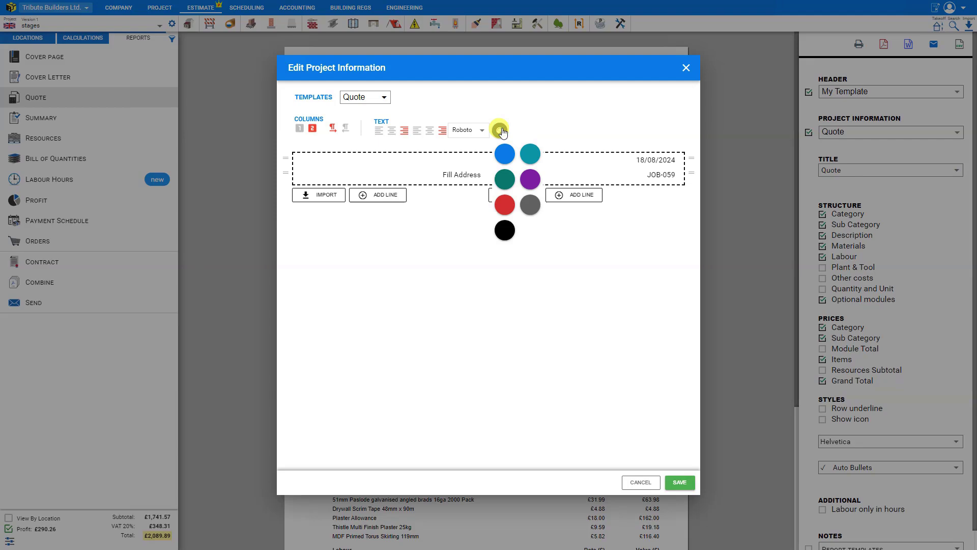
{"action": "left_click", "coordinate": [504, 151]}
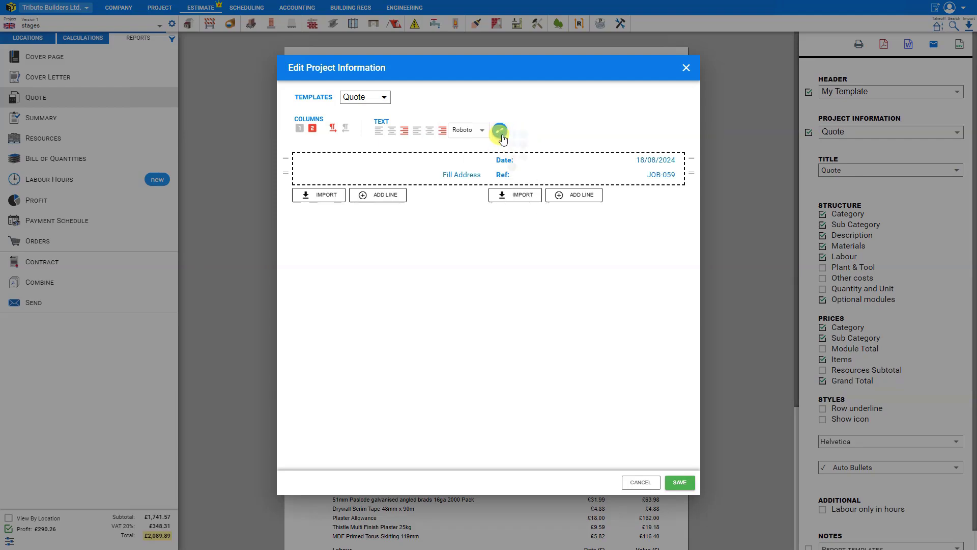
{"action": "left_click", "coordinate": [504, 133]}
{"action": "left_click", "coordinate": [504, 199]}
{"action": "left_click", "coordinate": [499, 130]}
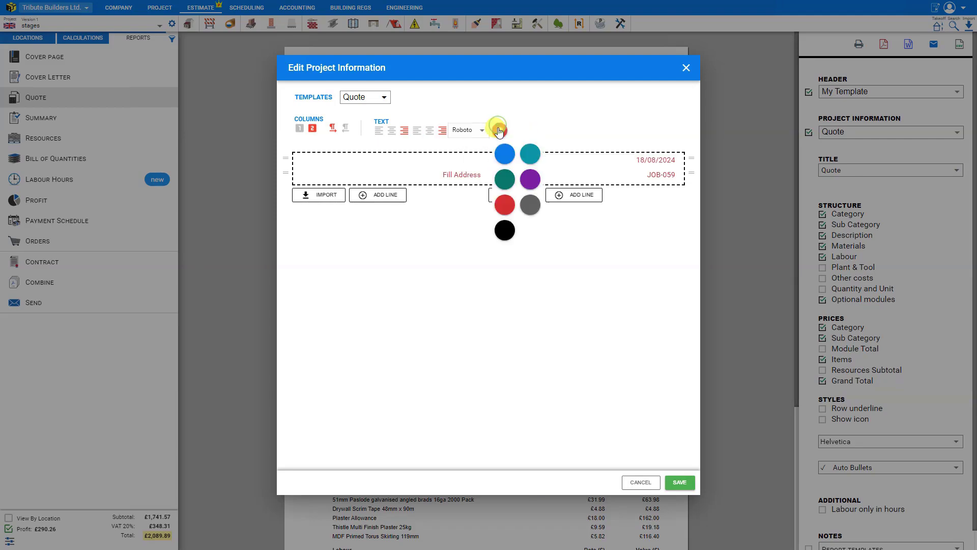
{"action": "left_click", "coordinate": [502, 231]}
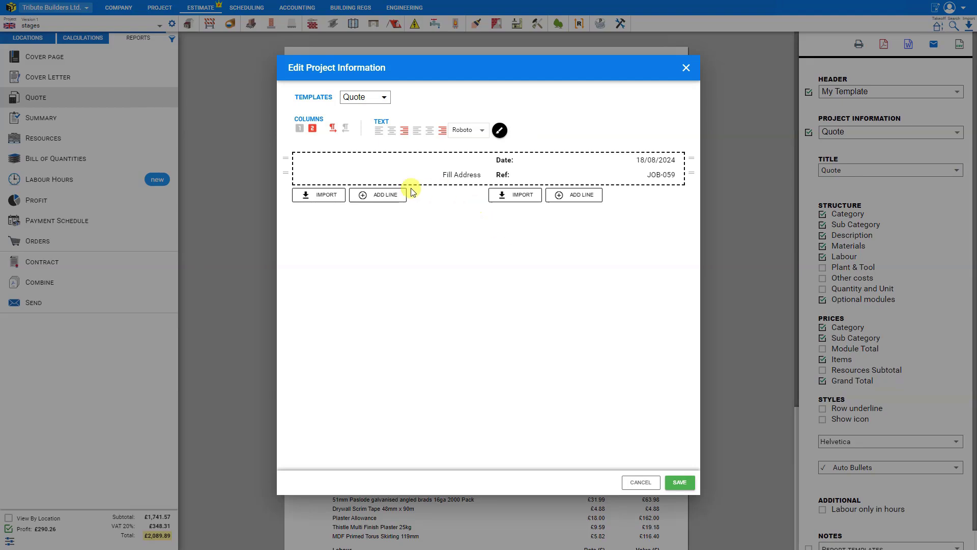
Browse the project, version, customer and report variables without importing any
{"action": "left_click", "coordinate": [322, 199]}
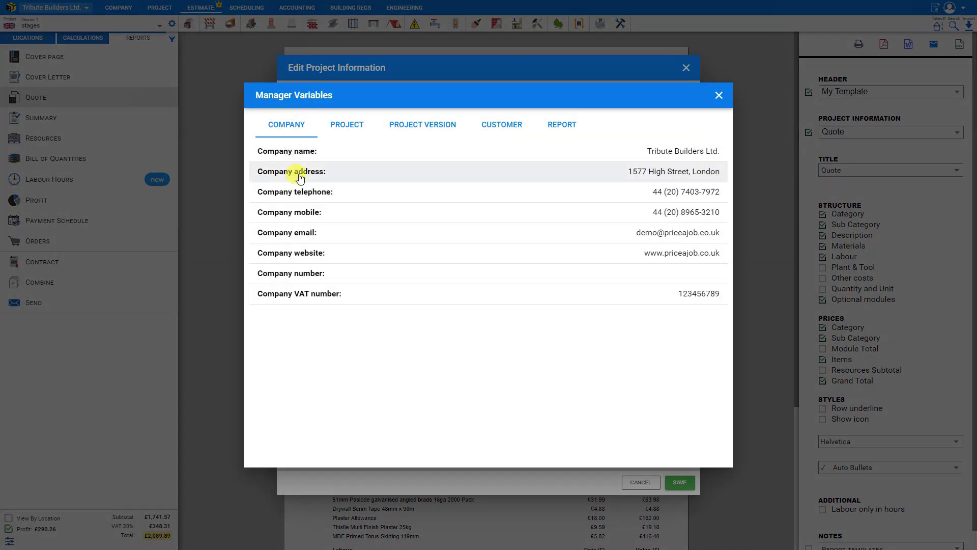
{"action": "left_click", "coordinate": [358, 125]}
{"action": "left_click", "coordinate": [430, 126]}
{"action": "left_click", "coordinate": [517, 126]}
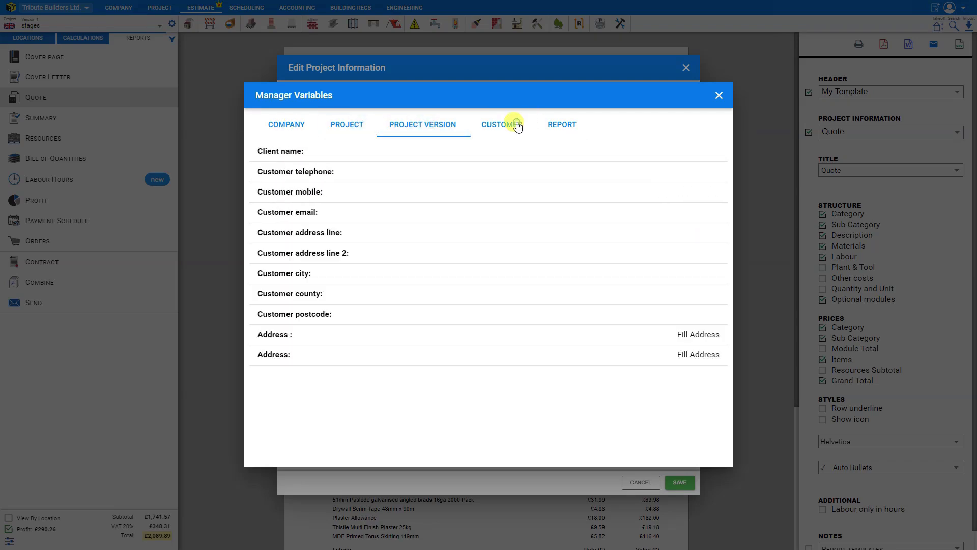
{"action": "left_click", "coordinate": [566, 125]}
{"action": "left_click", "coordinate": [719, 94]}
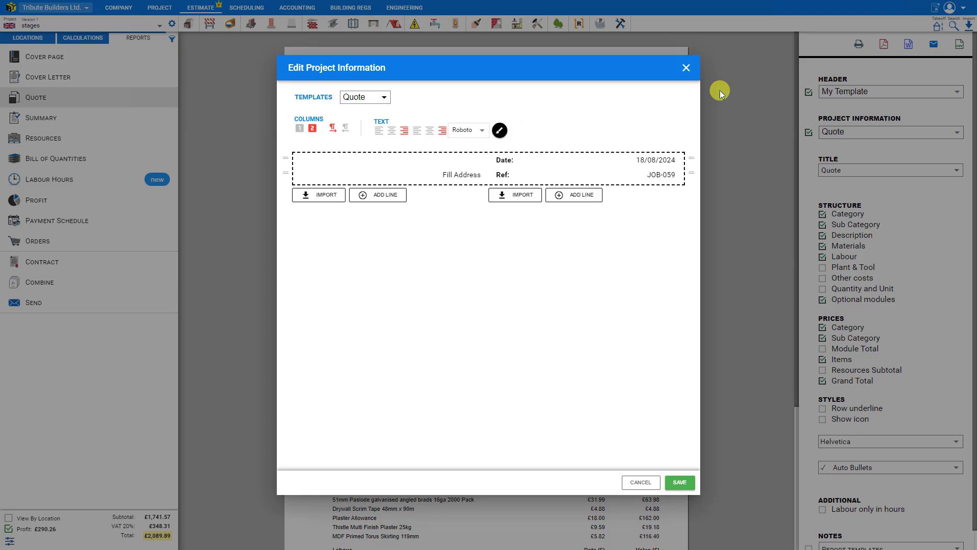
Add a new left-column line reading 'As discussed'
{"action": "left_click", "coordinate": [384, 198]}
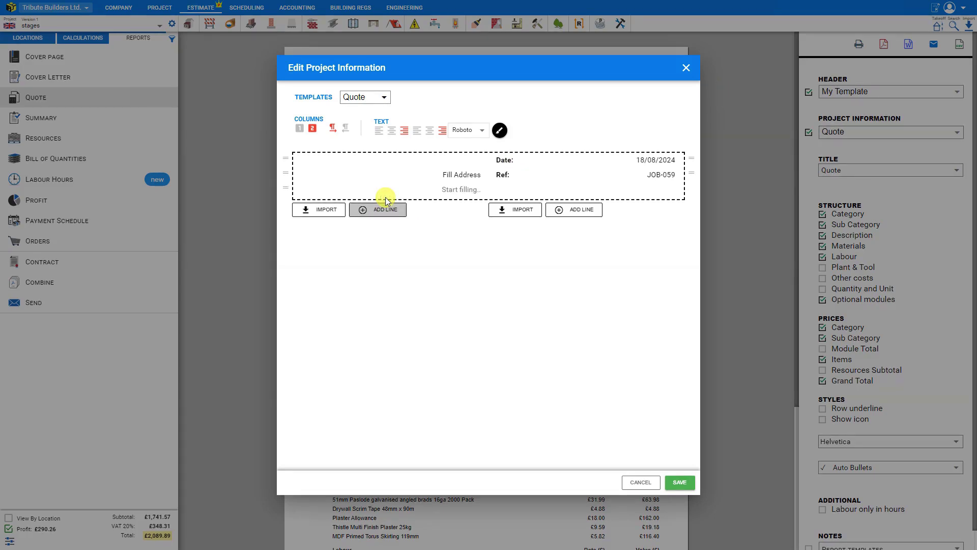
{"action": "left_click", "coordinate": [453, 193]}
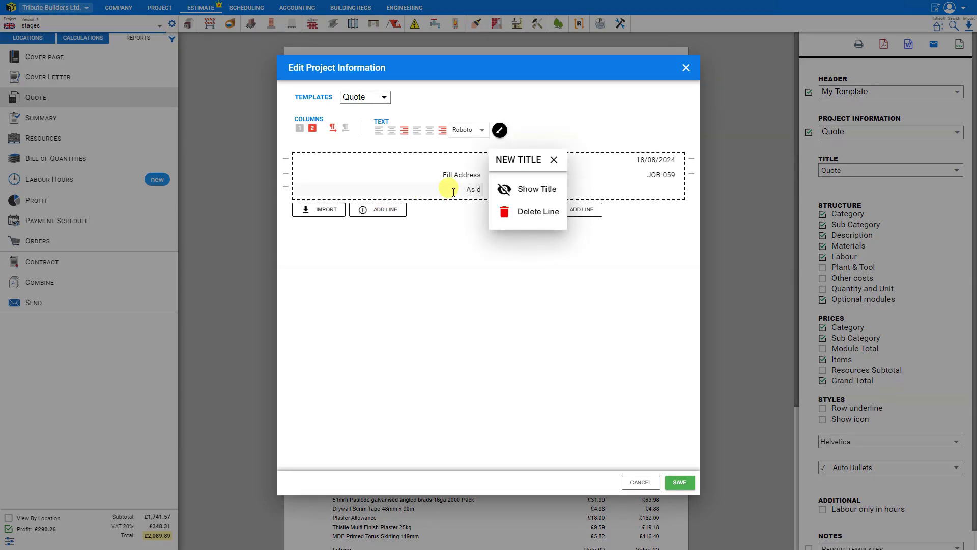
{"action": "type", "text": "As discussed"}
{"action": "left_click", "coordinate": [453, 219]}
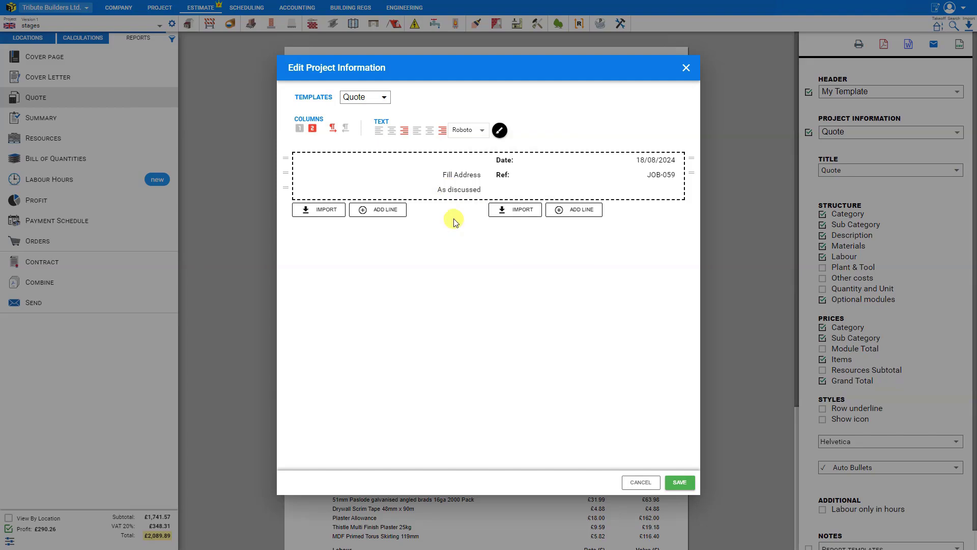
Keep the Fill Address row without an Address label and dismiss the variables list unused
{"action": "left_click", "coordinate": [454, 176]}
{"action": "left_click", "coordinate": [535, 166]}
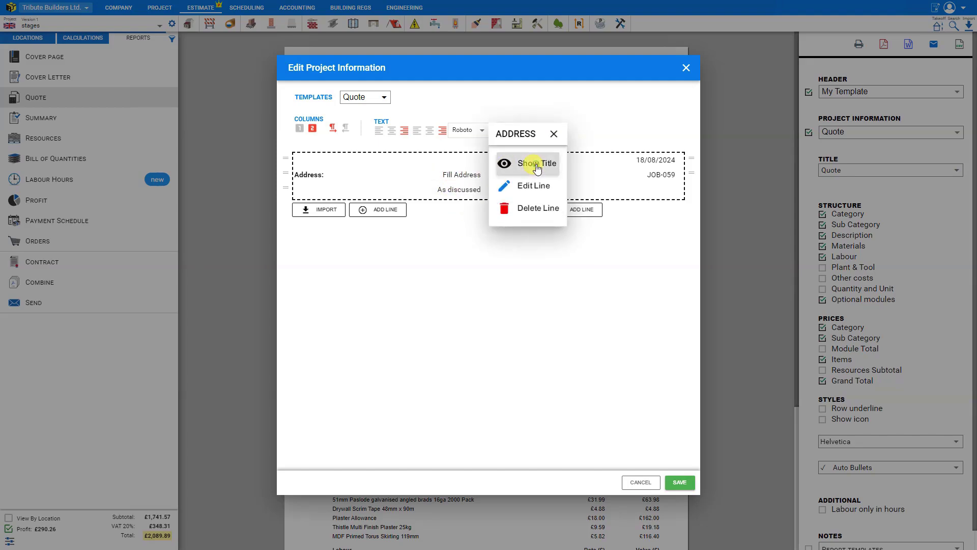
{"action": "left_click", "coordinate": [537, 167]}
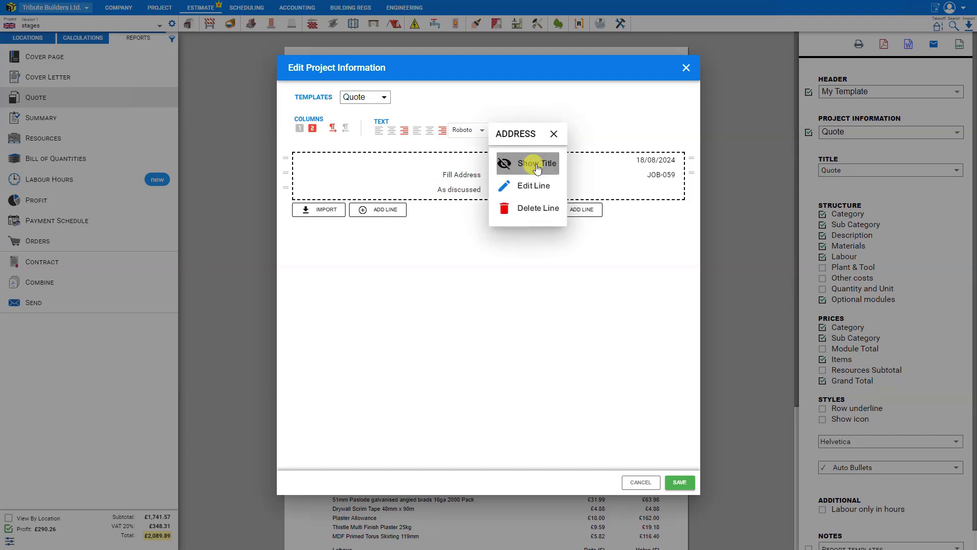
{"action": "left_click", "coordinate": [461, 294]}
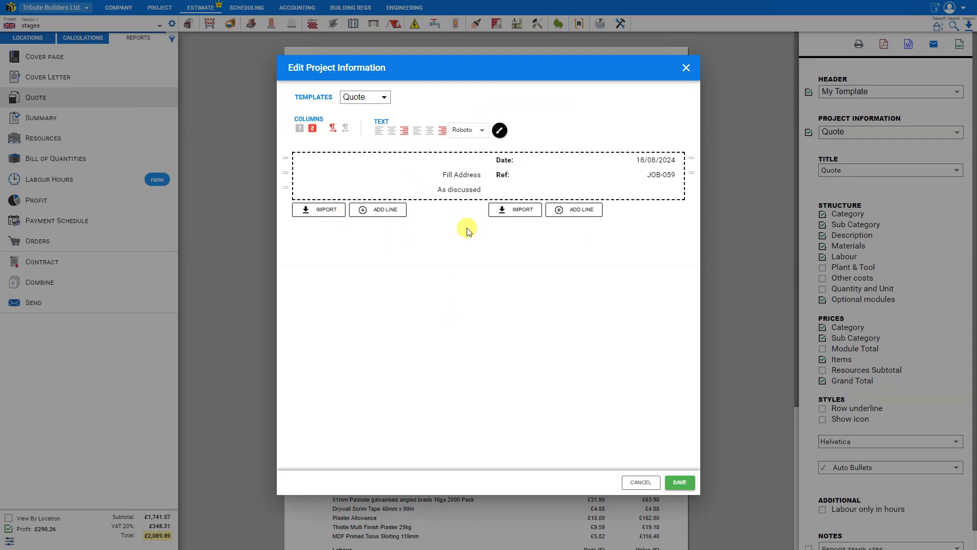
{"action": "left_click", "coordinate": [513, 218]}
{"action": "left_click", "coordinate": [713, 97]}
Save the project information layout as a new template named 'My Template'
{"action": "left_click", "coordinate": [681, 483]}
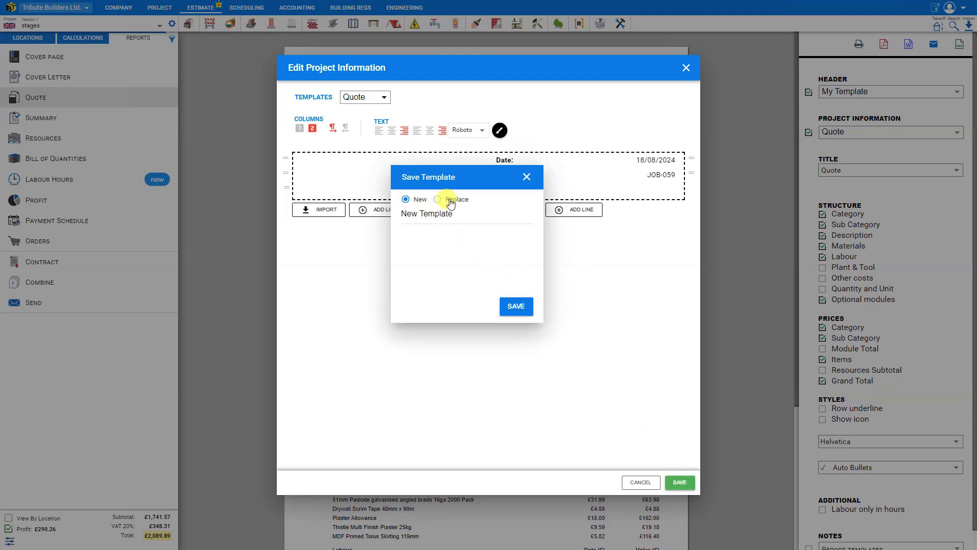
{"action": "double_click", "coordinate": [407, 216]}
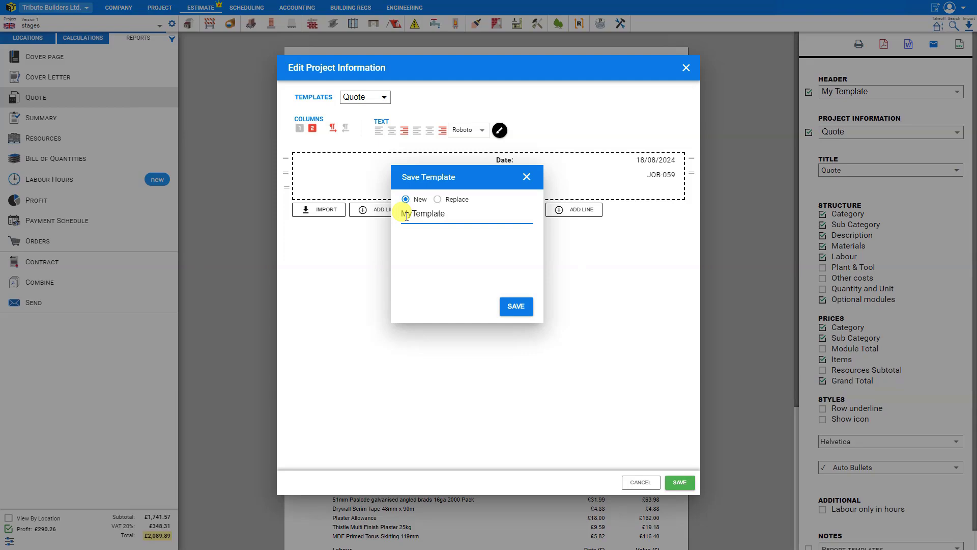
{"action": "left_click", "coordinate": [517, 306]}
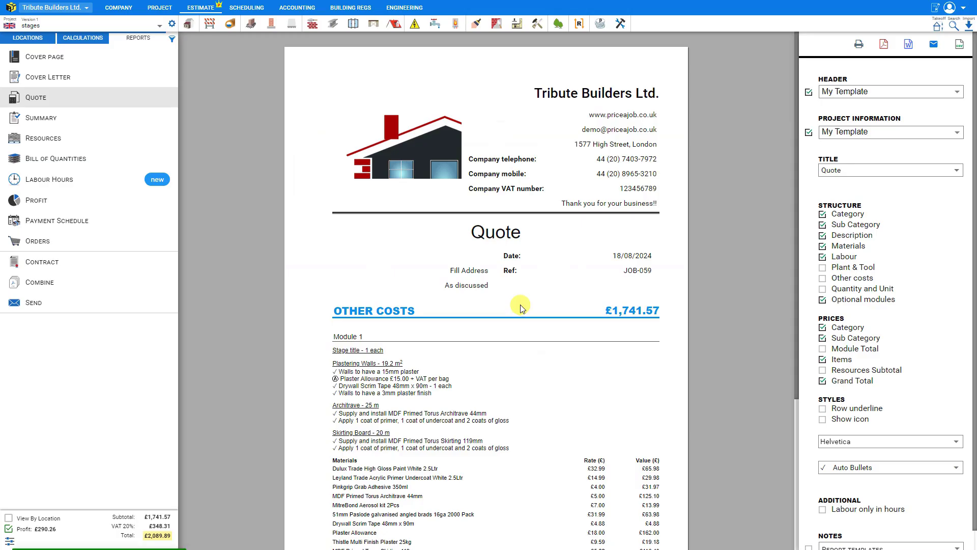
{"action": "left_click", "coordinate": [866, 133]}
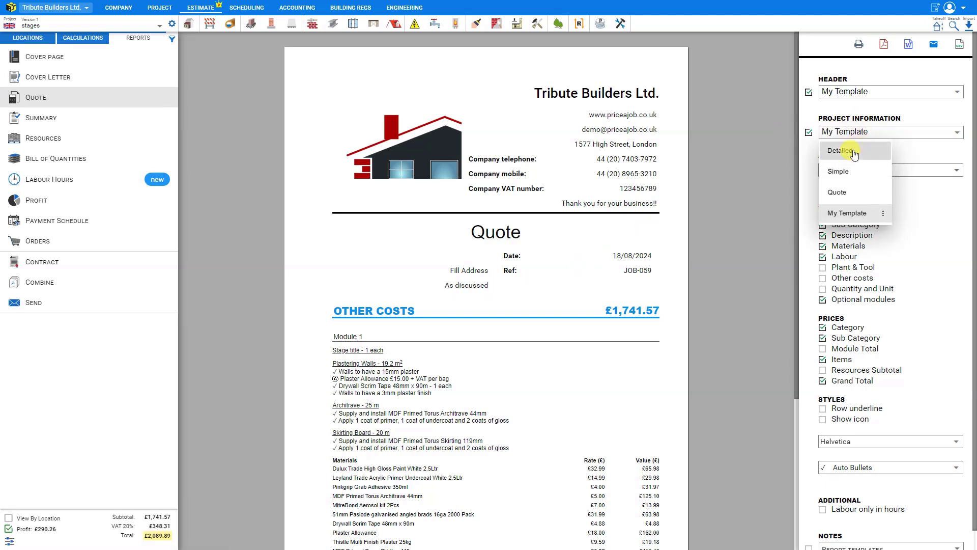
Preview the Detailed, Simple, Quote and My Template layouts, then settle on Simple project information
{"action": "left_click", "coordinate": [845, 150]}
{"action": "left_click", "coordinate": [846, 134]}
{"action": "left_click", "coordinate": [849, 175]}
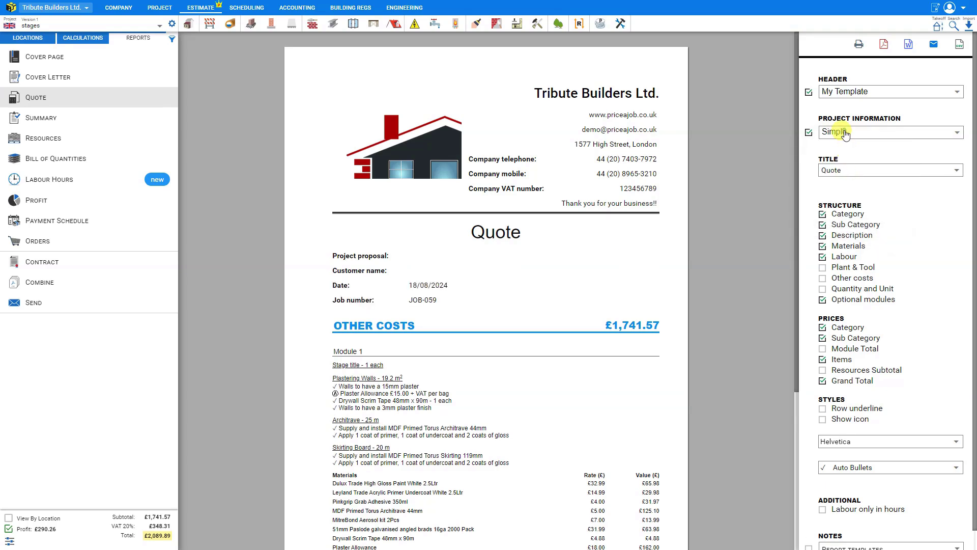
{"action": "left_click", "coordinate": [838, 132]}
{"action": "left_click", "coordinate": [840, 192]}
{"action": "left_click", "coordinate": [837, 132]}
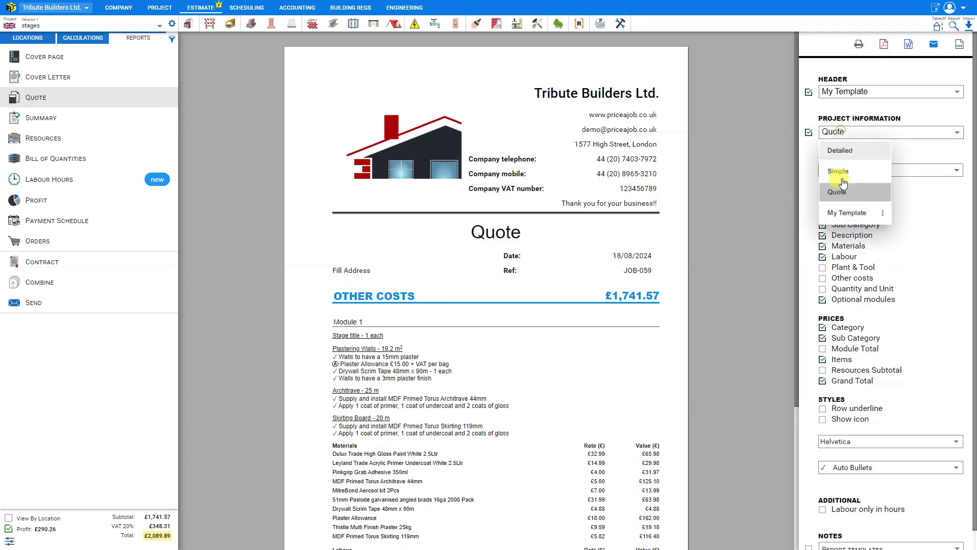
{"action": "left_click", "coordinate": [845, 213]}
{"action": "left_click", "coordinate": [837, 132]}
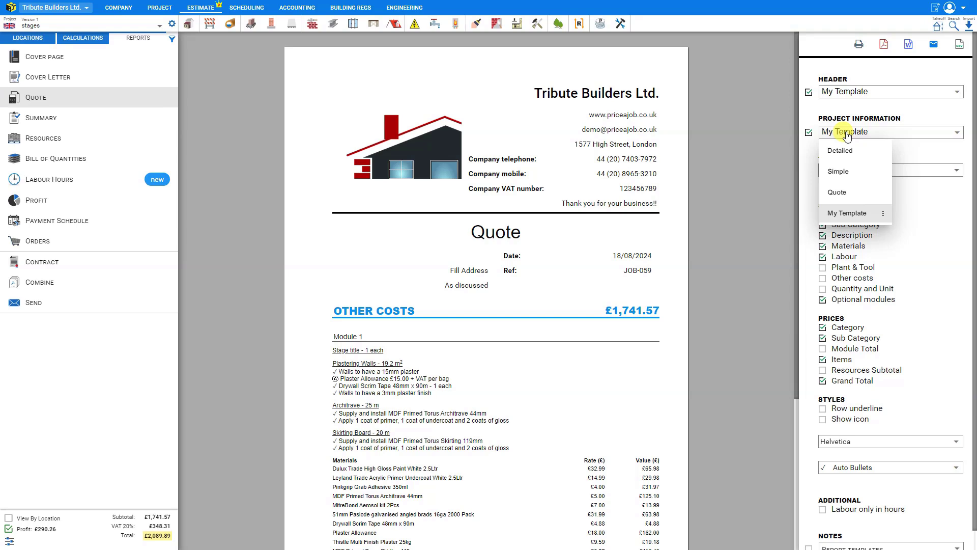
{"action": "left_click", "coordinate": [845, 173]}
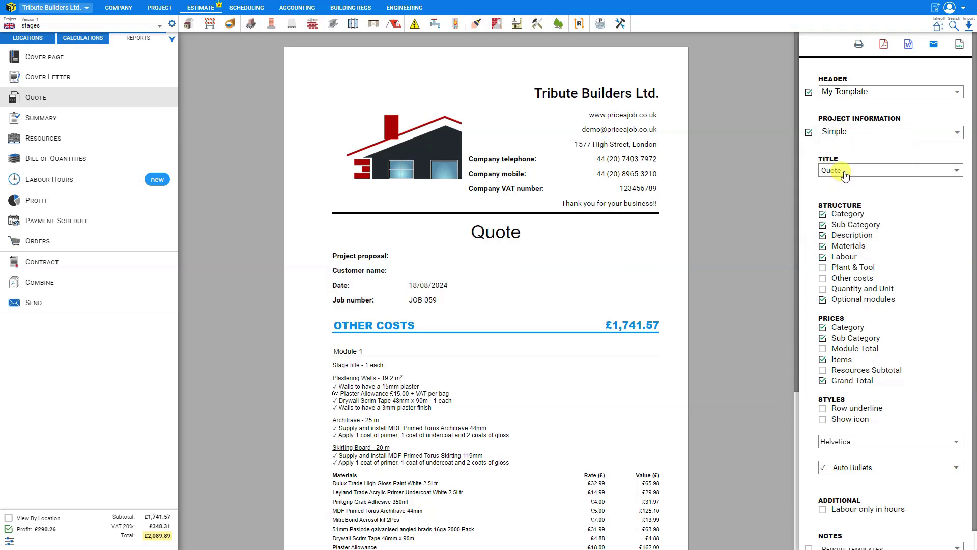
Switch the quote header to the Logo on Right layout
{"action": "left_click", "coordinate": [839, 98]}
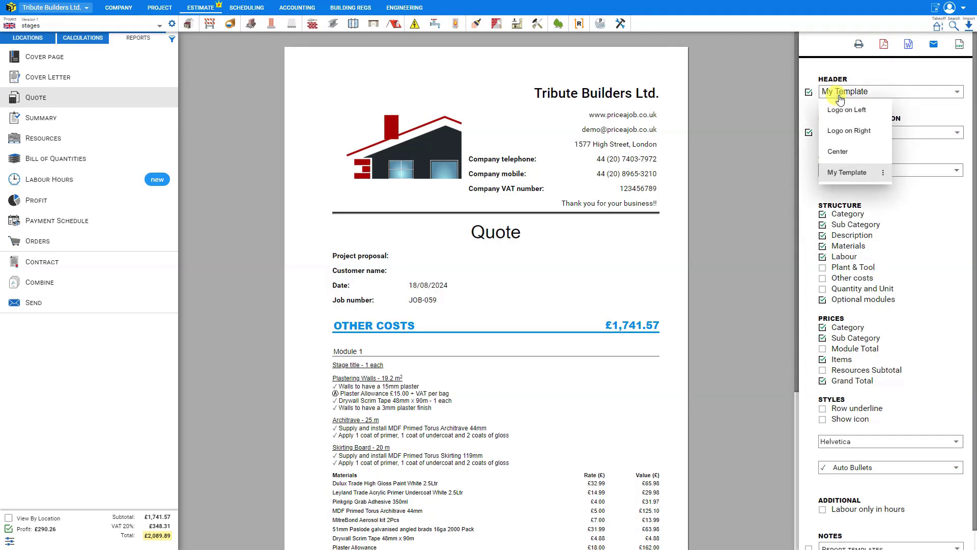
{"action": "left_click", "coordinate": [849, 131]}
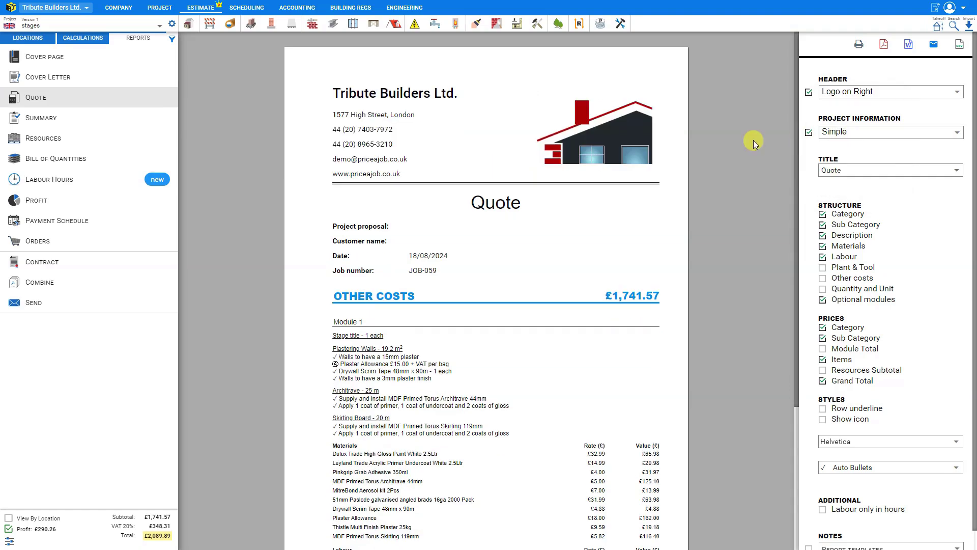
{"action": "left_click", "coordinate": [514, 165]}
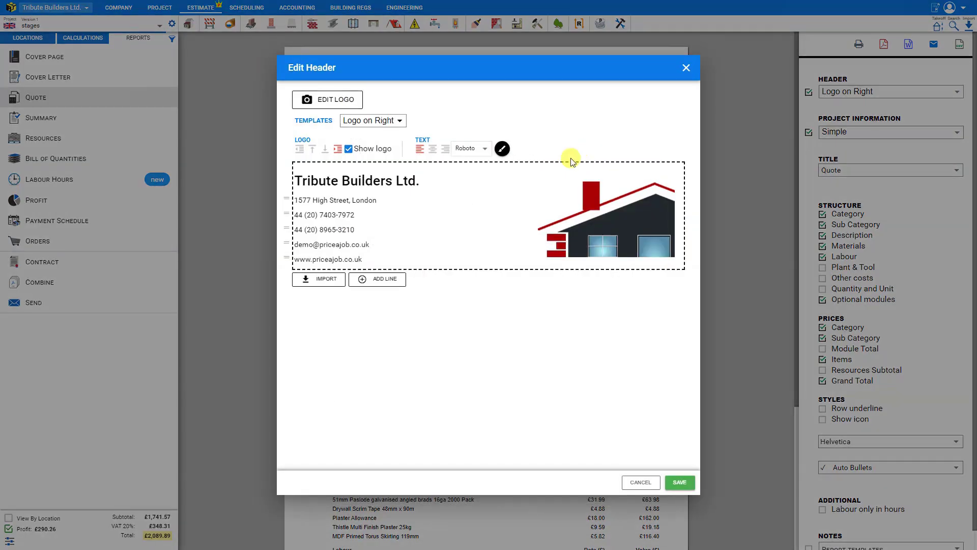
Crop the header logo to span the full image from top to bottom
{"action": "left_click", "coordinate": [333, 99]}
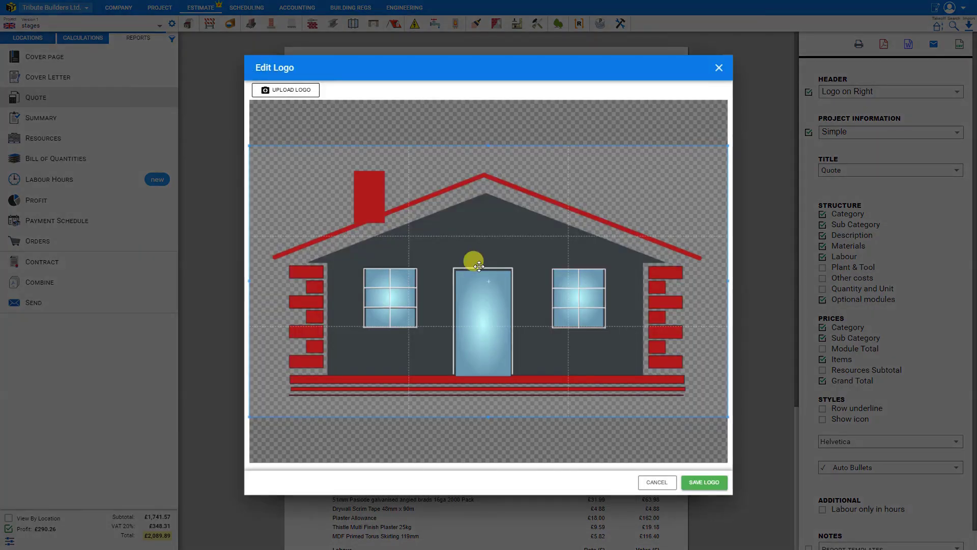
{"action": "left_click_drag", "start_coordinate": [489, 145], "coordinate": [488, 89]}
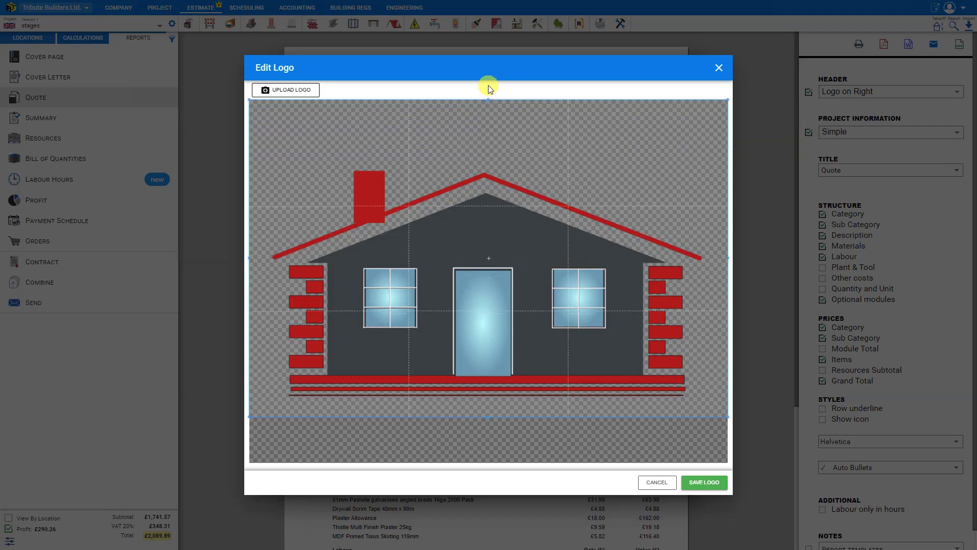
{"action": "left_click_drag", "start_coordinate": [487, 417], "coordinate": [485, 461]}
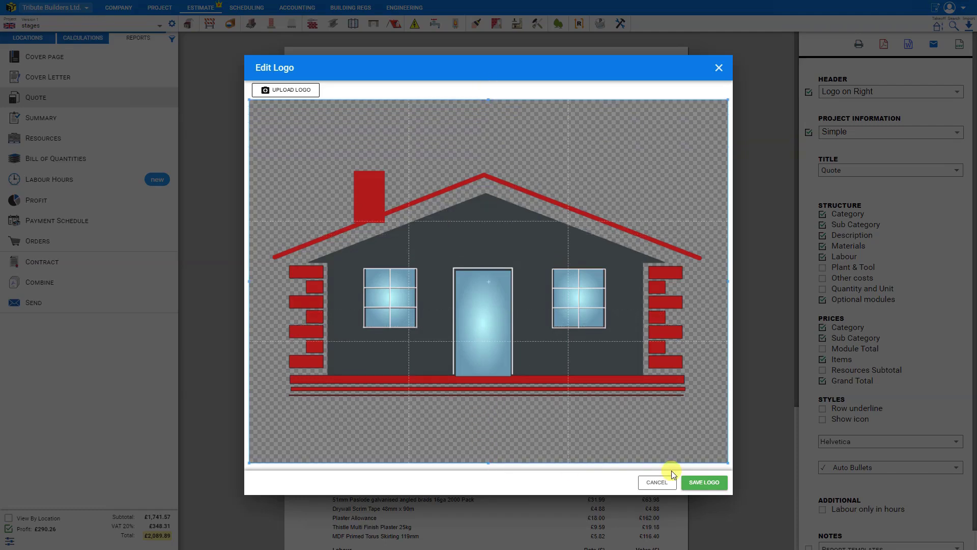
{"action": "left_click", "coordinate": [707, 483]}
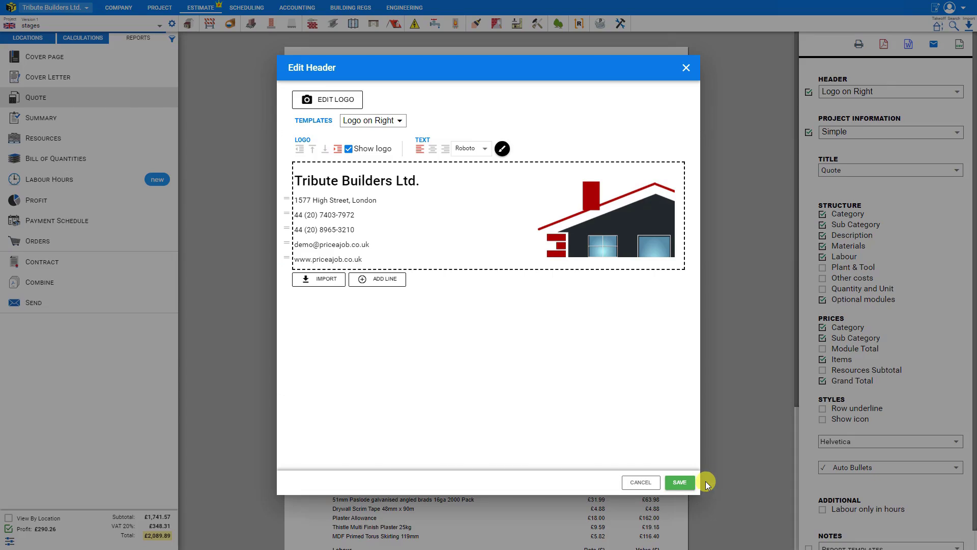
Save the edited header, replacing the existing My Template
{"action": "left_click", "coordinate": [680, 482]}
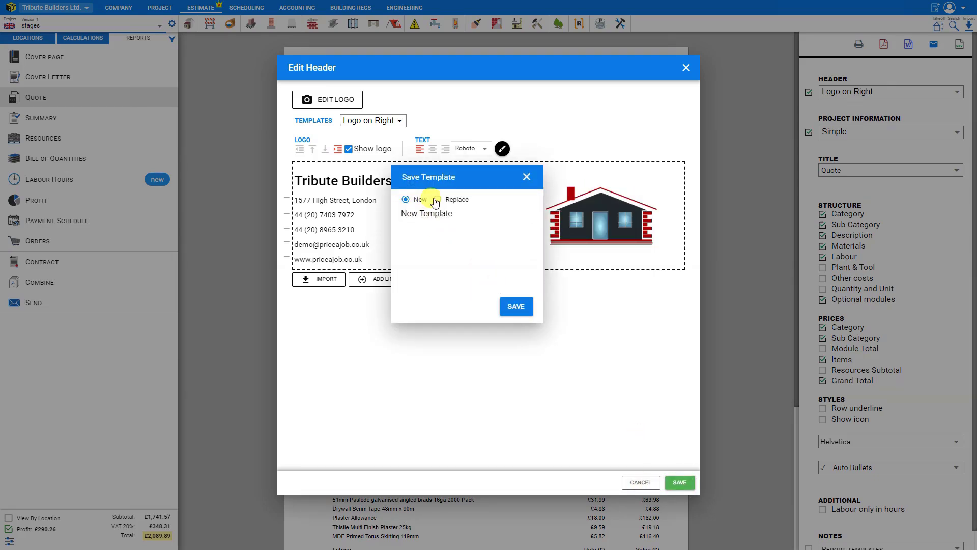
{"action": "left_click", "coordinate": [438, 200]}
{"action": "left_click", "coordinate": [433, 219]}
{"action": "left_click", "coordinate": [516, 307]}
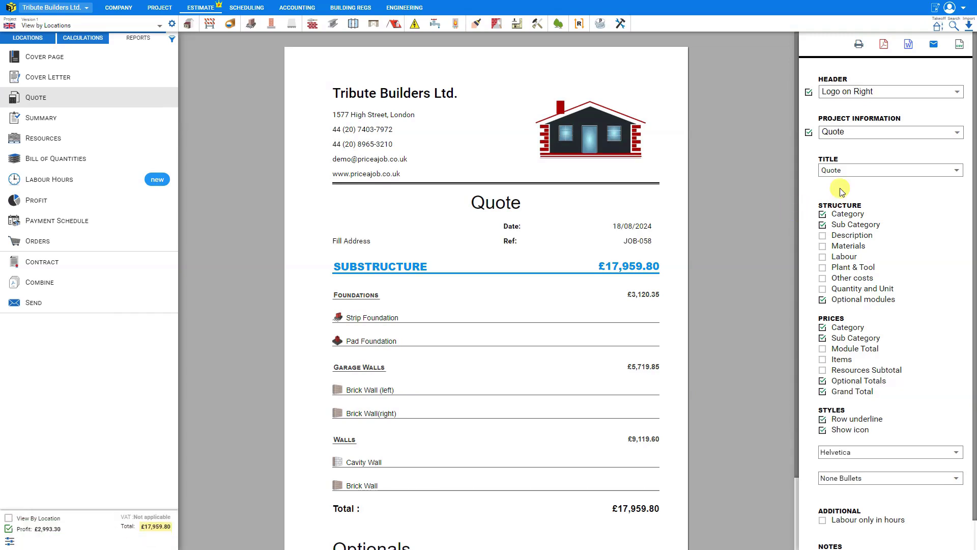
Try the Estimate, Quotation and Proposal titles, then set the report title to Quote
{"action": "left_click", "coordinate": [839, 172]}
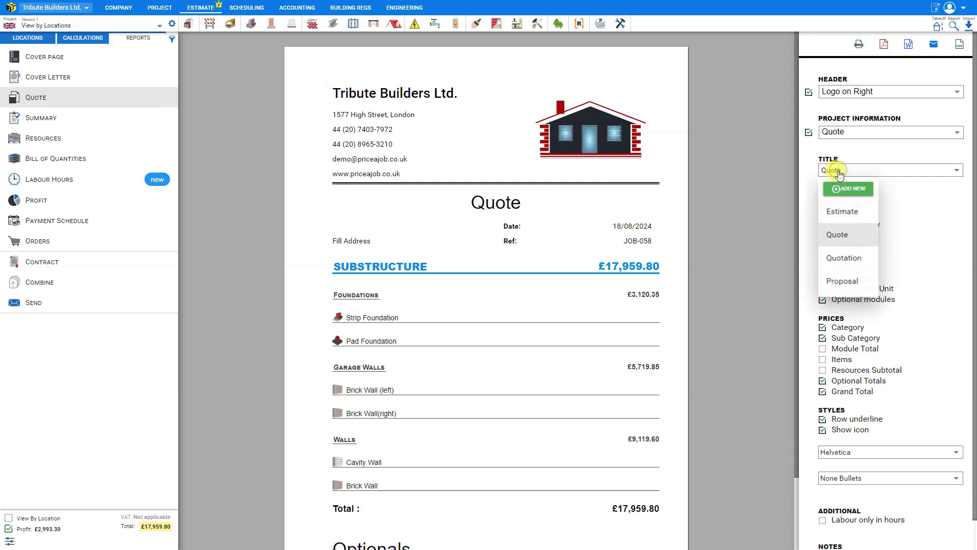
{"action": "left_click", "coordinate": [840, 210]}
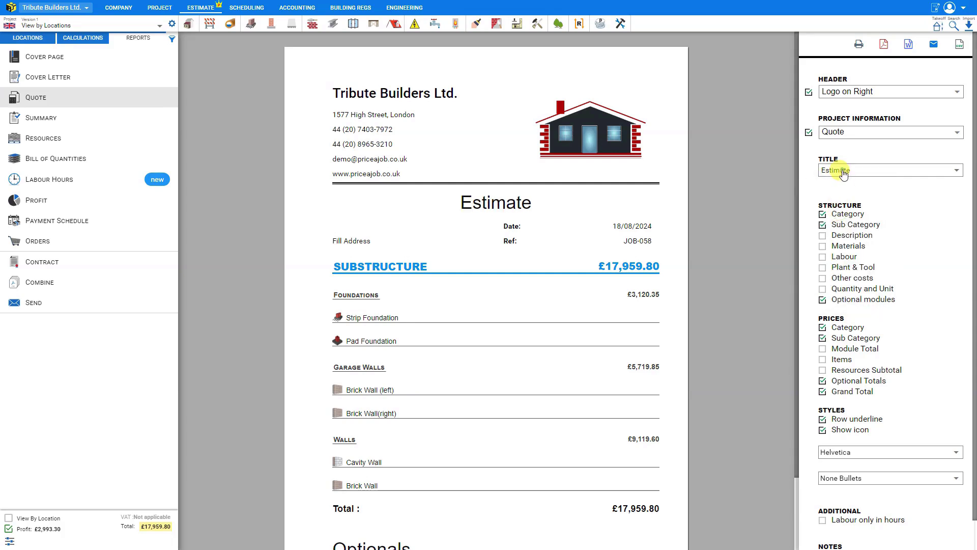
{"action": "left_click", "coordinate": [846, 174]}
{"action": "left_click", "coordinate": [841, 258]}
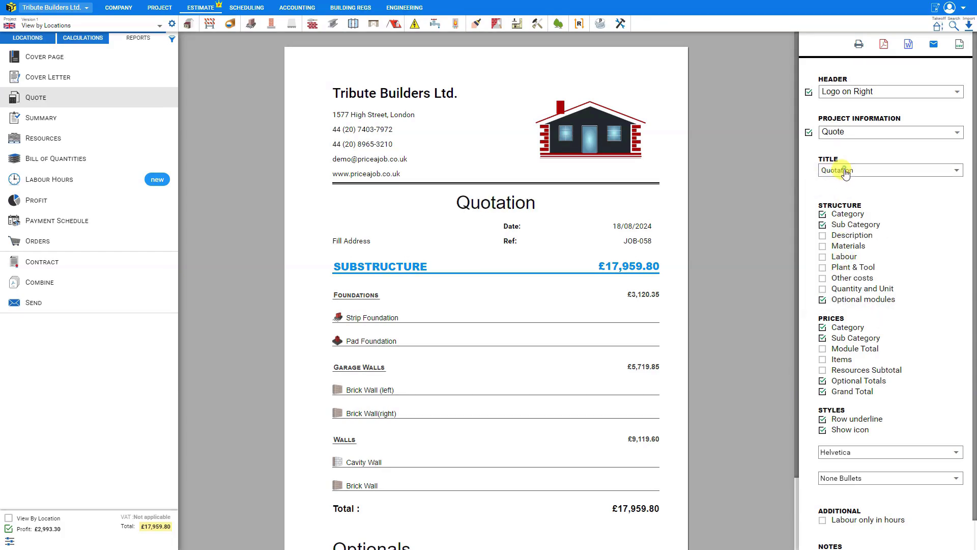
{"action": "left_click", "coordinate": [848, 179]}
{"action": "left_click", "coordinate": [839, 280]}
{"action": "left_click", "coordinate": [845, 172]}
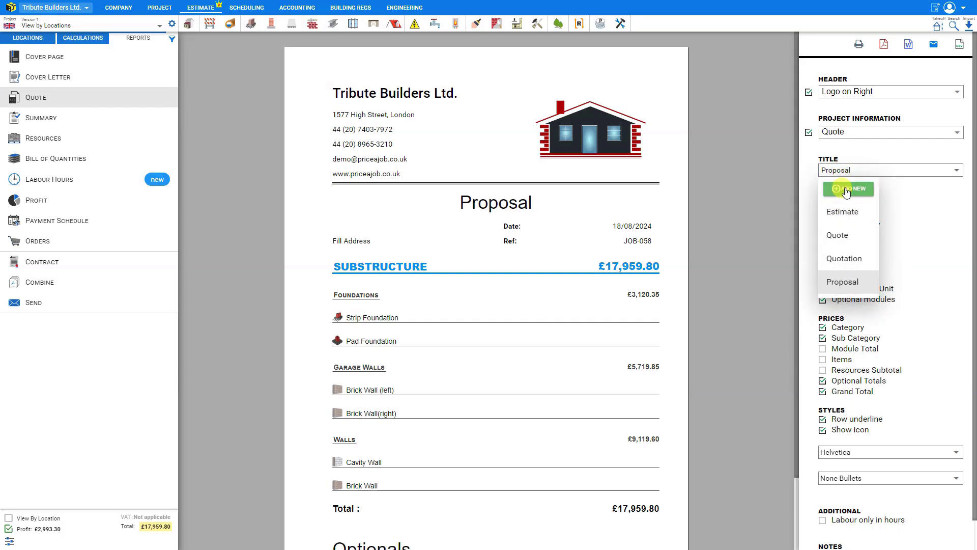
{"action": "left_click", "coordinate": [846, 191]}
{"action": "left_click", "coordinate": [498, 316]}
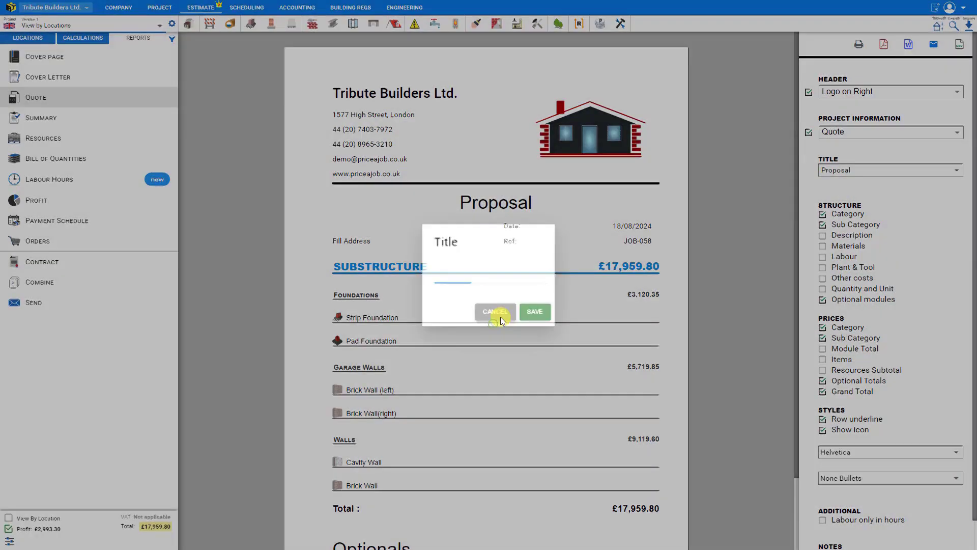
{"action": "left_click", "coordinate": [858, 172]}
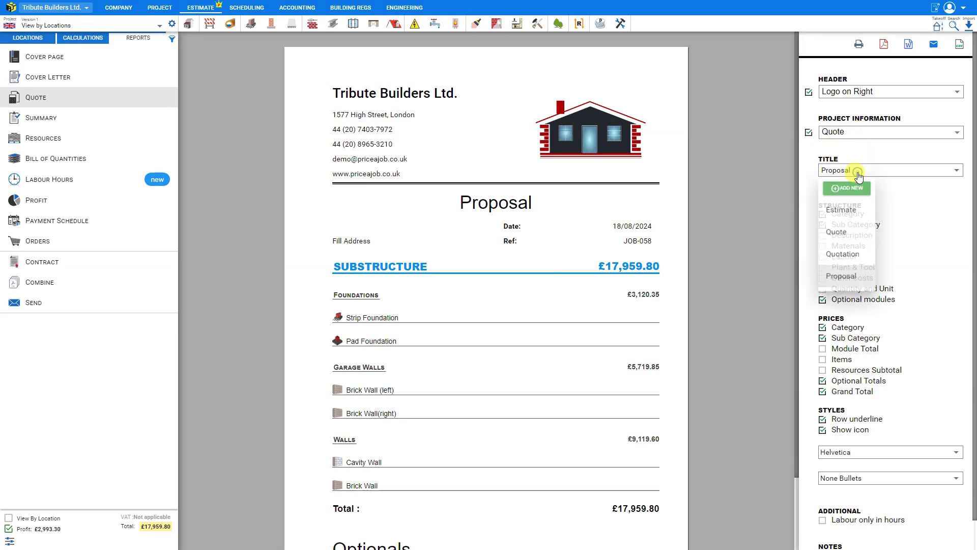
{"action": "left_click", "coordinate": [840, 233]}
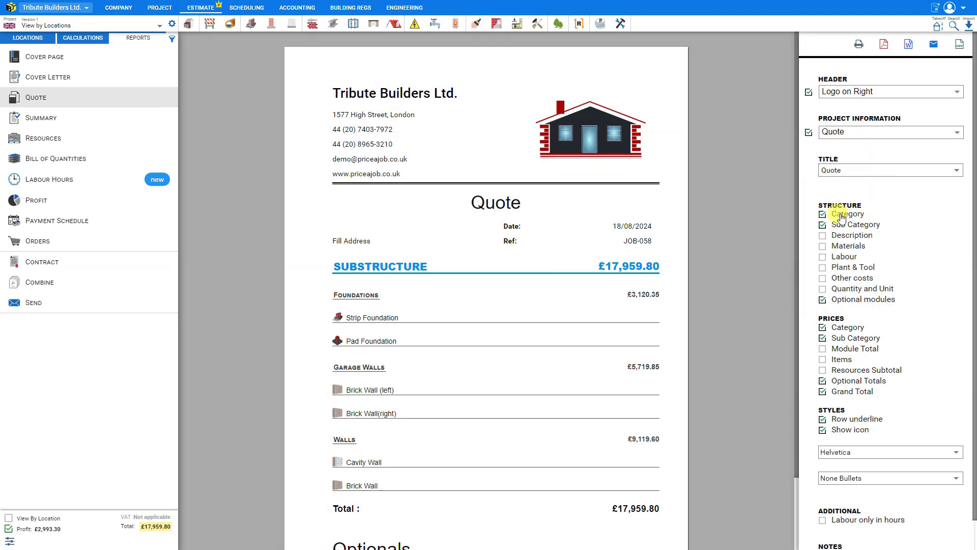
Group the quote by location, leaving the category and sub-category headings unchanged
{"action": "left_click", "coordinate": [824, 215]}
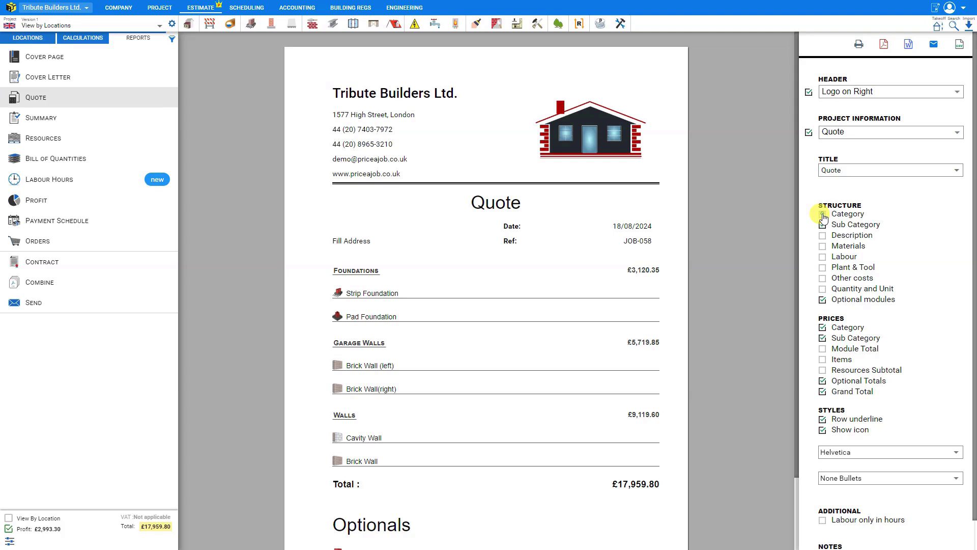
{"action": "left_click", "coordinate": [823, 215]}
{"action": "left_click", "coordinate": [823, 227]}
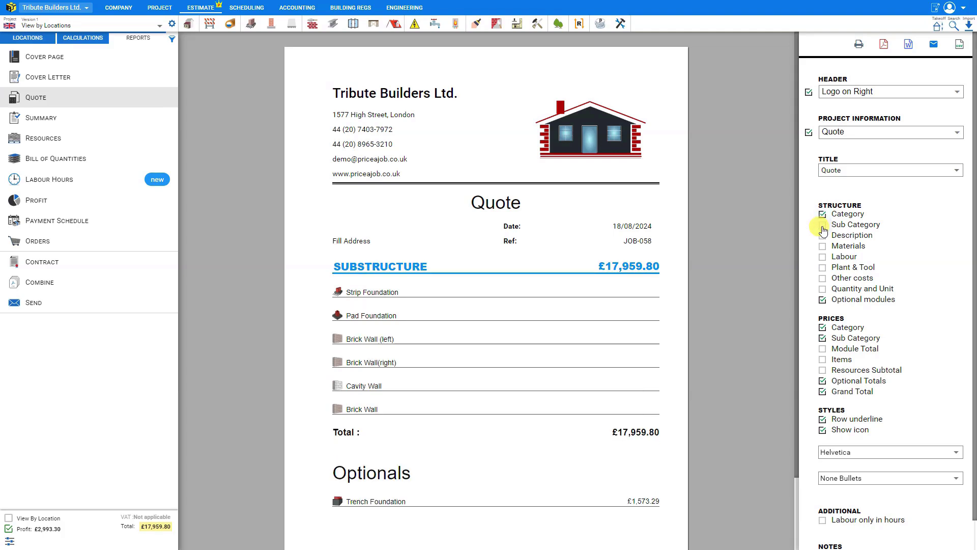
{"action": "left_click", "coordinate": [823, 228]}
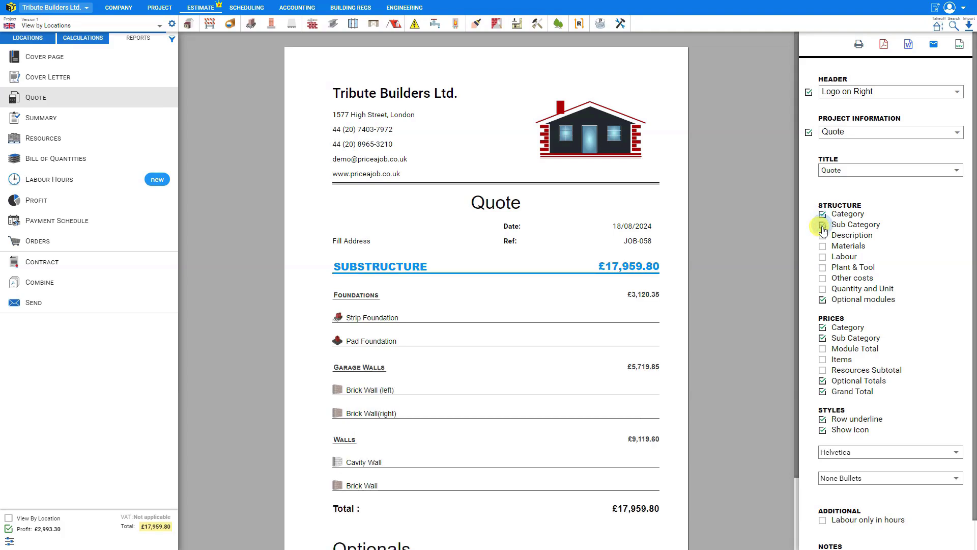
{"action": "left_click", "coordinate": [8, 519]}
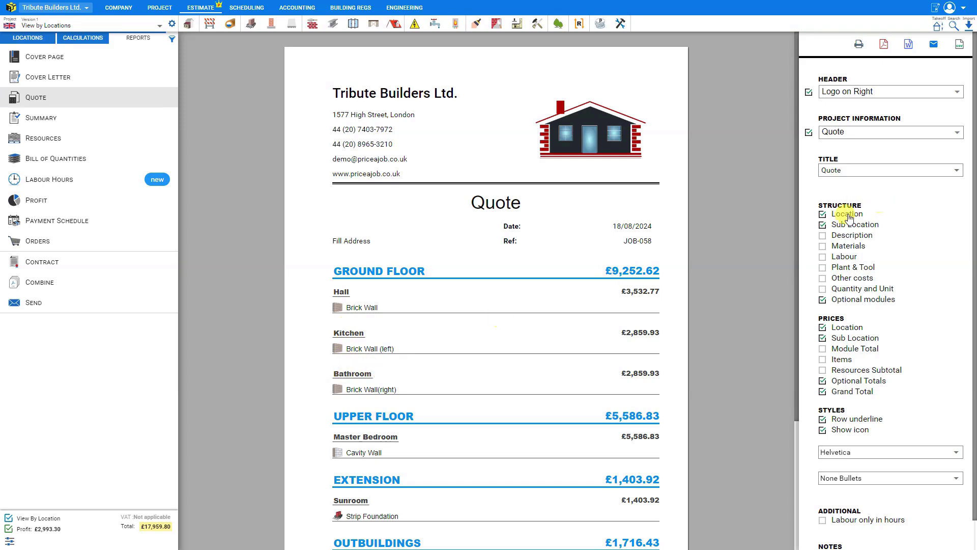
Test the floor, room, description, materials, labour and plant options, keeping floors and rooms shown
{"action": "left_click", "coordinate": [823, 215]}
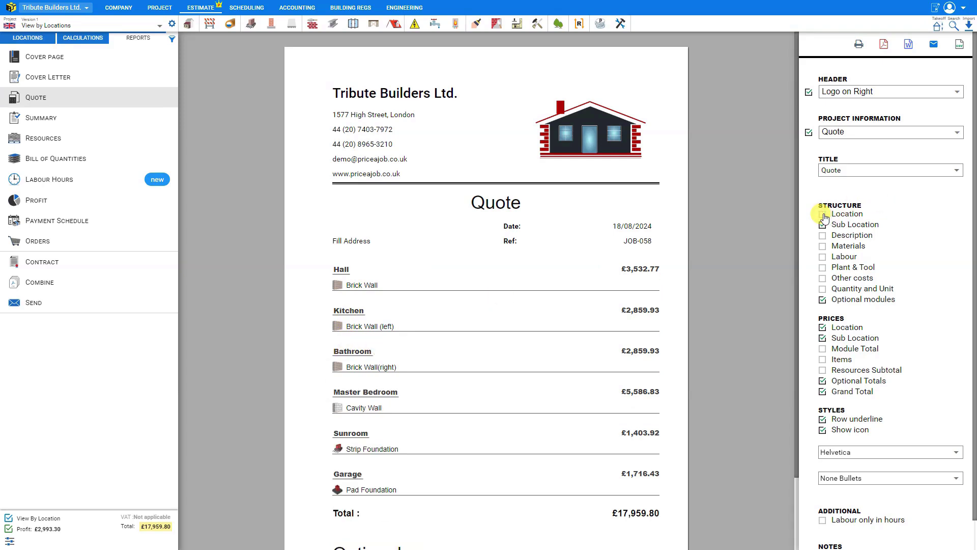
{"action": "left_click", "coordinate": [824, 214]}
{"action": "left_click", "coordinate": [824, 225]}
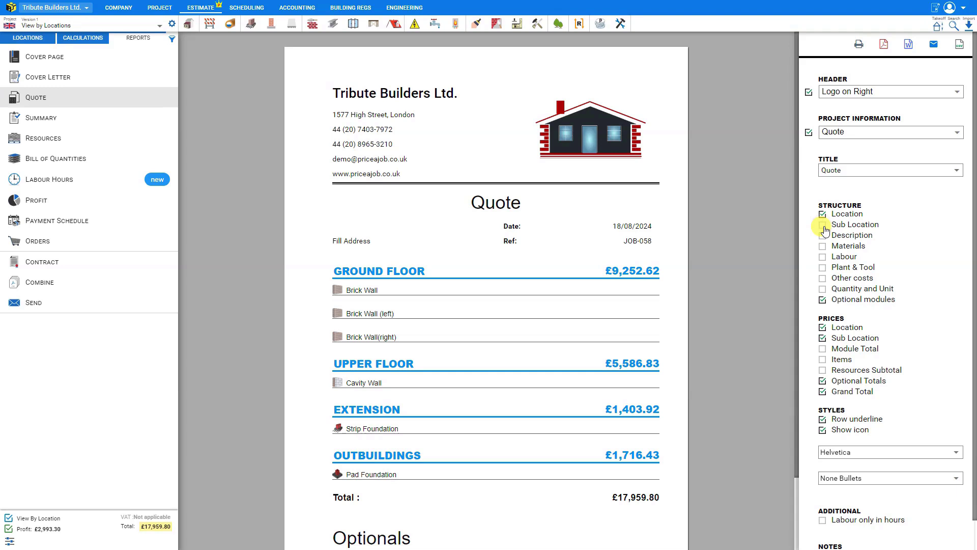
{"action": "left_click", "coordinate": [824, 226]}
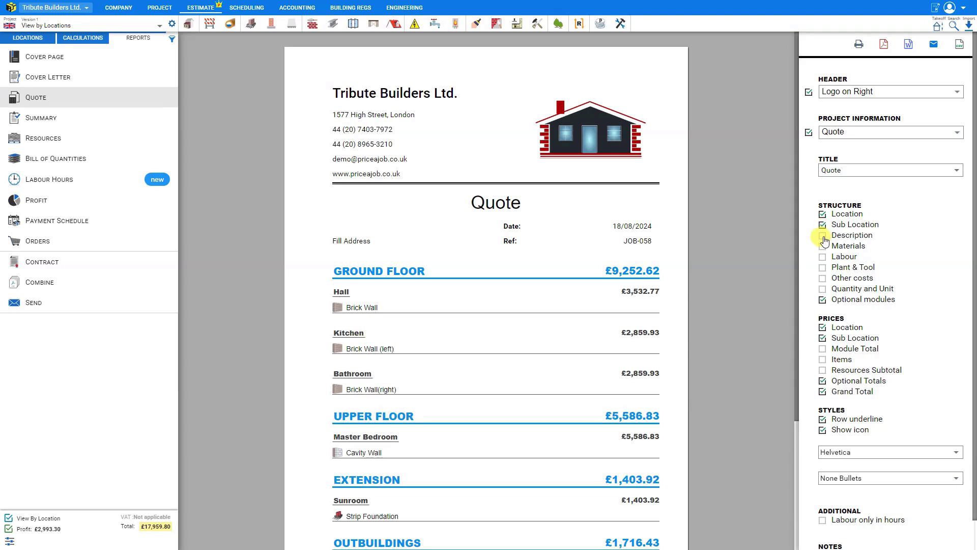
{"action": "left_click", "coordinate": [824, 236]}
{"action": "left_click", "coordinate": [823, 236]}
{"action": "left_click", "coordinate": [824, 247]}
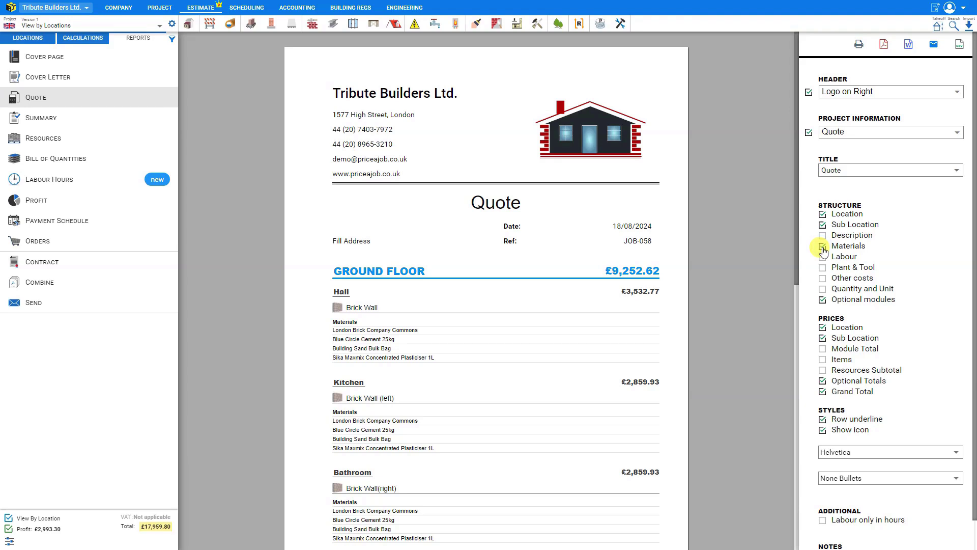
{"action": "left_click", "coordinate": [823, 247]}
{"action": "left_click", "coordinate": [824, 258]}
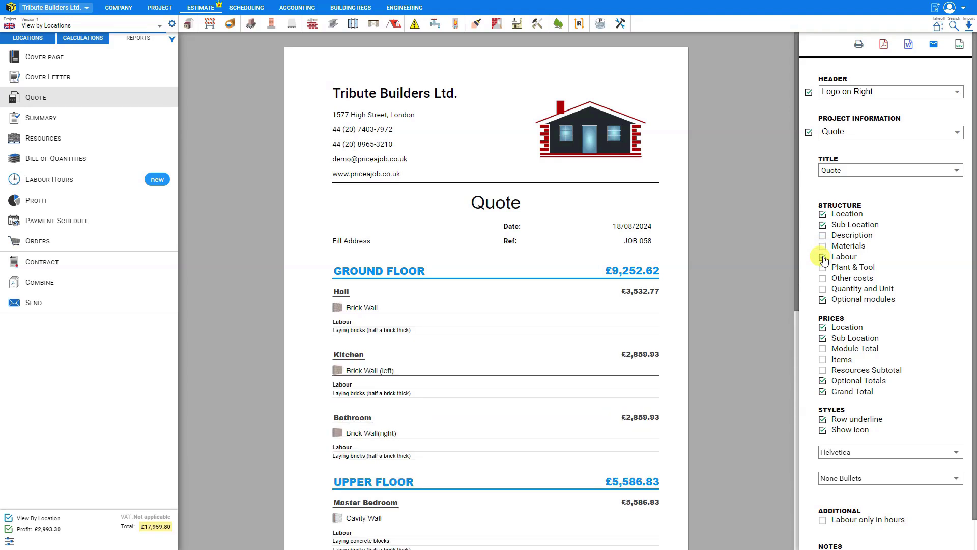
{"action": "left_click", "coordinate": [823, 257]}
{"action": "left_click", "coordinate": [823, 268]}
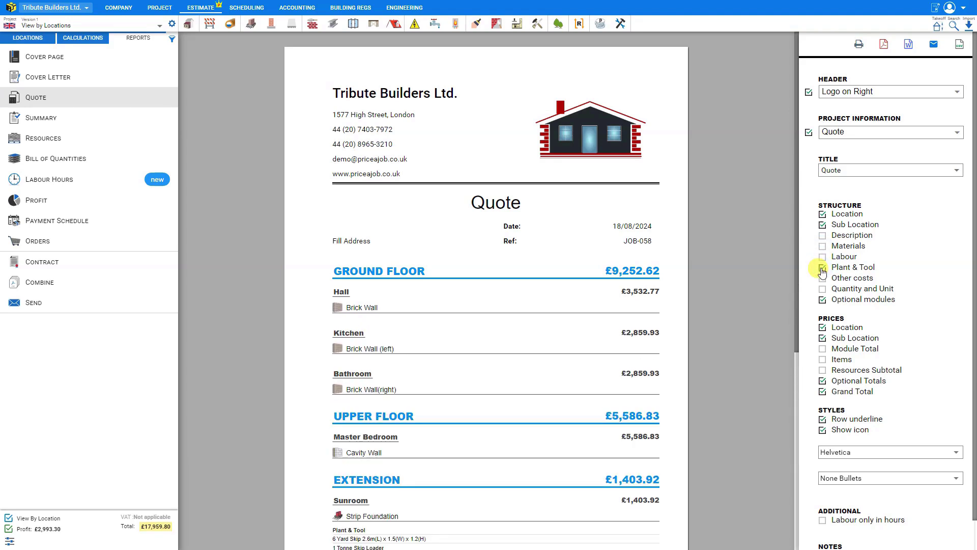
{"action": "left_click", "coordinate": [823, 268]}
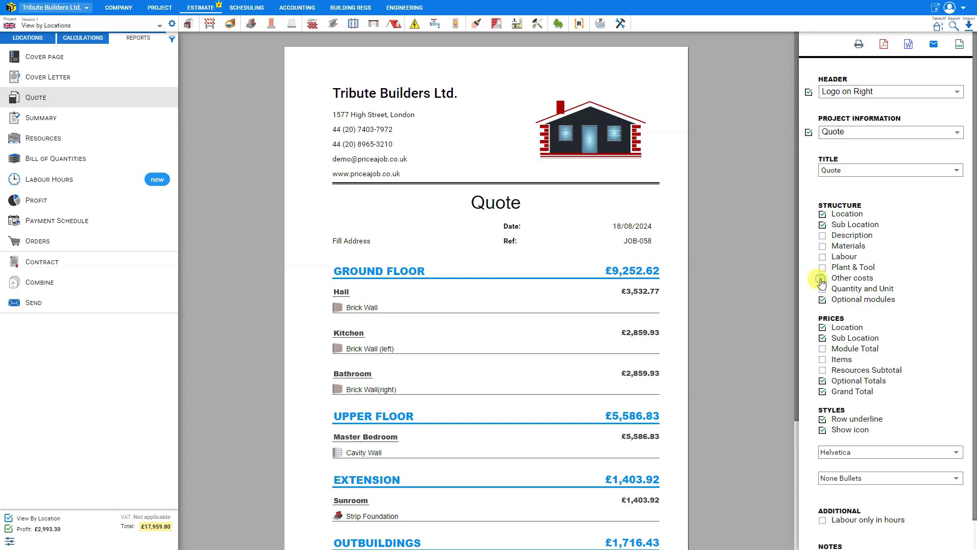
Try other costs, Qty/Unit and materials lines, ending with materials hidden and Optionals kept
{"action": "left_click", "coordinate": [822, 278]}
{"action": "left_click", "coordinate": [823, 291]}
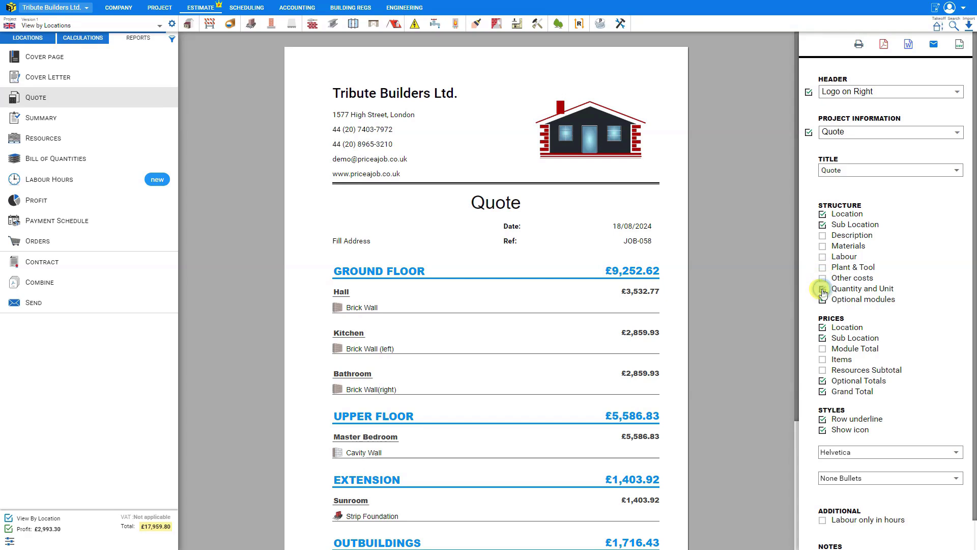
{"action": "left_click", "coordinate": [823, 248]}
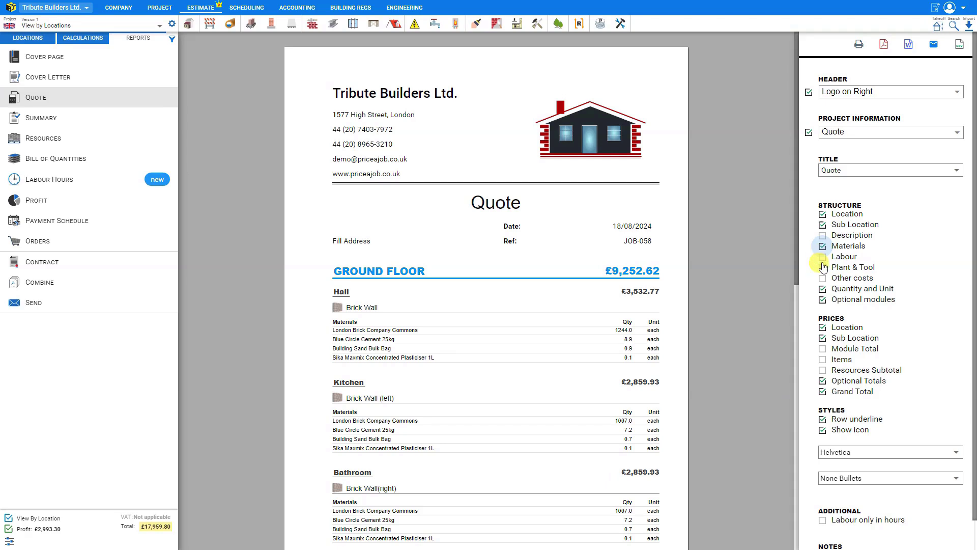
{"action": "left_click", "coordinate": [823, 290]}
{"action": "left_click", "coordinate": [824, 291]}
{"action": "left_click", "coordinate": [823, 290]}
{"action": "left_click", "coordinate": [823, 246]}
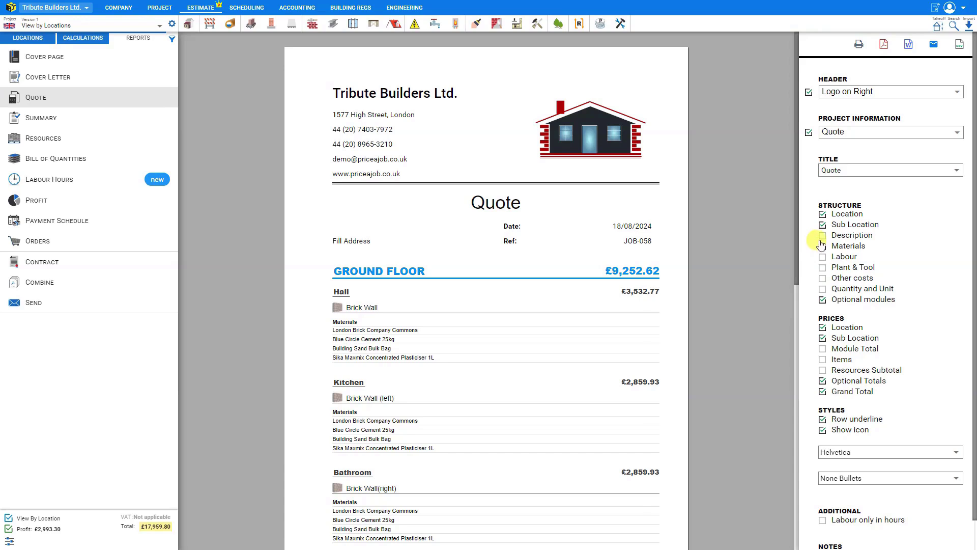
{"action": "scroll", "coordinate": [767, 275], "scroll_direction": "down", "scroll_amount": 4}
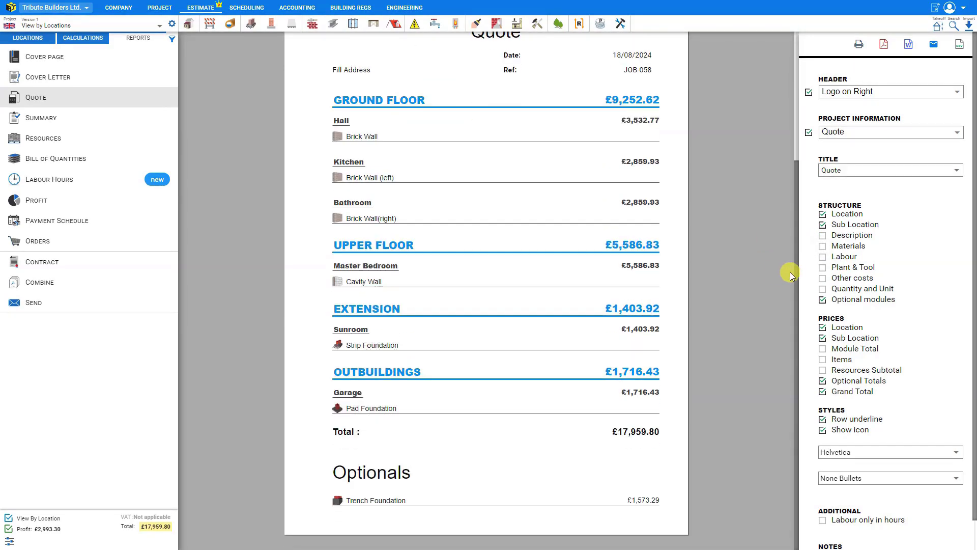
{"action": "left_click", "coordinate": [823, 300]}
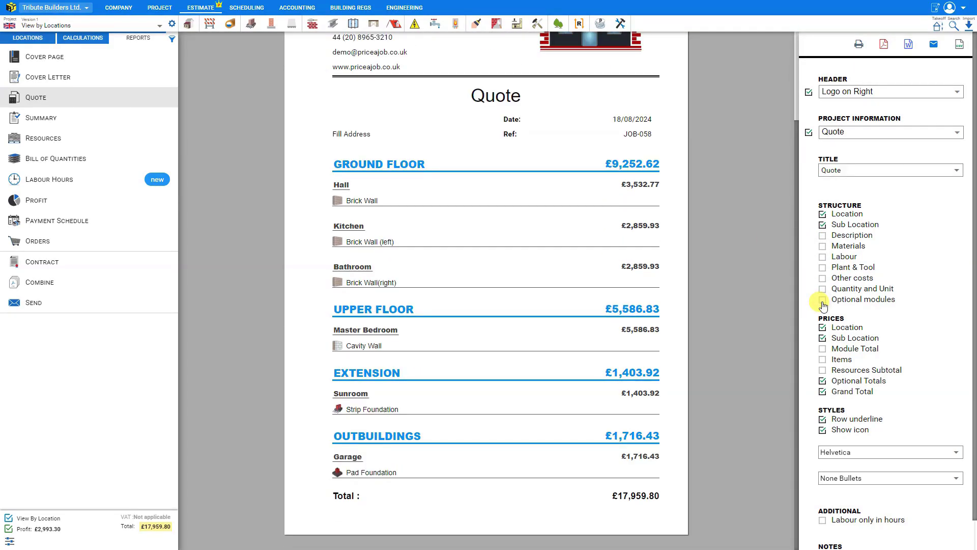
{"action": "left_click", "coordinate": [822, 301]}
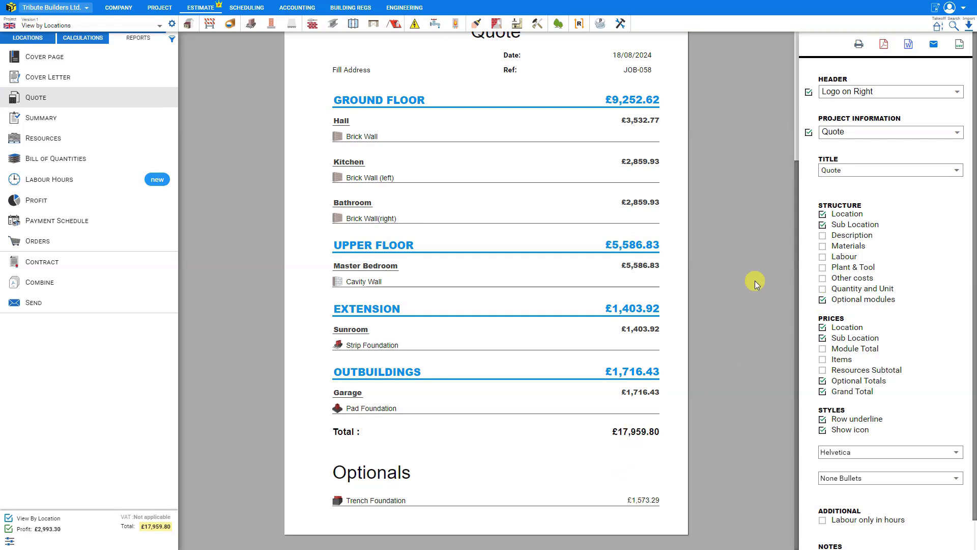
Keep the floor totals and room prices, leaving individual item prices off
{"action": "left_click", "coordinate": [823, 329]}
{"action": "left_click", "coordinate": [823, 330]}
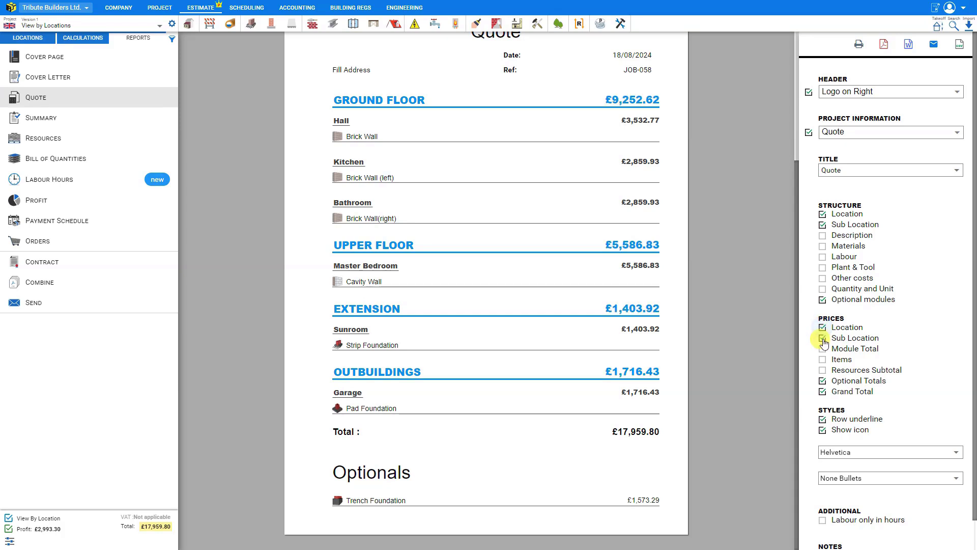
{"action": "left_click", "coordinate": [824, 340]}
{"action": "left_click", "coordinate": [823, 340]}
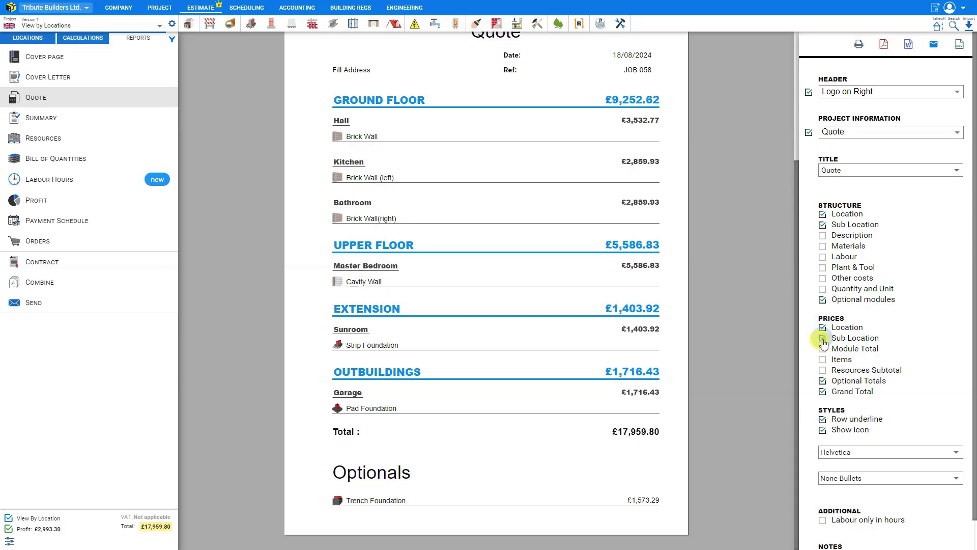
{"action": "left_click", "coordinate": [824, 349]}
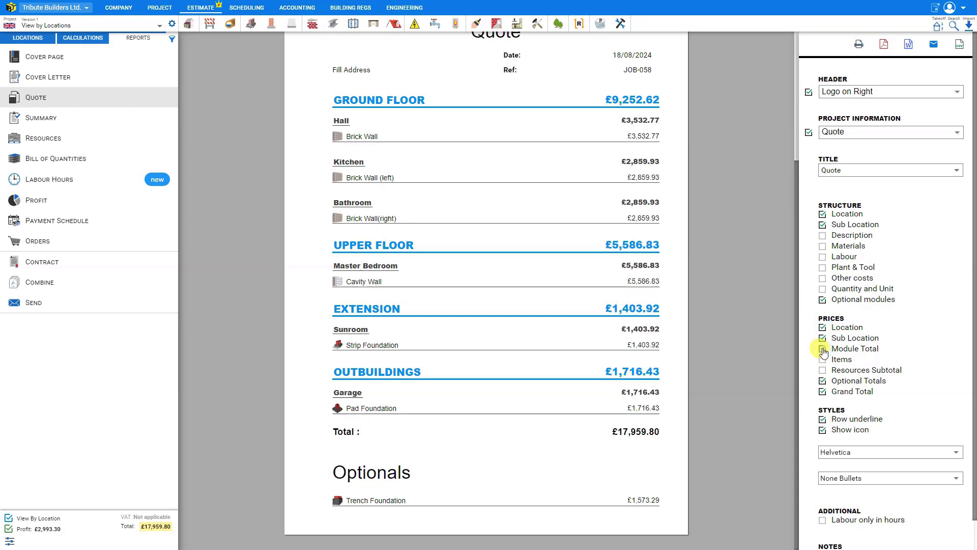
{"action": "left_click", "coordinate": [823, 350]}
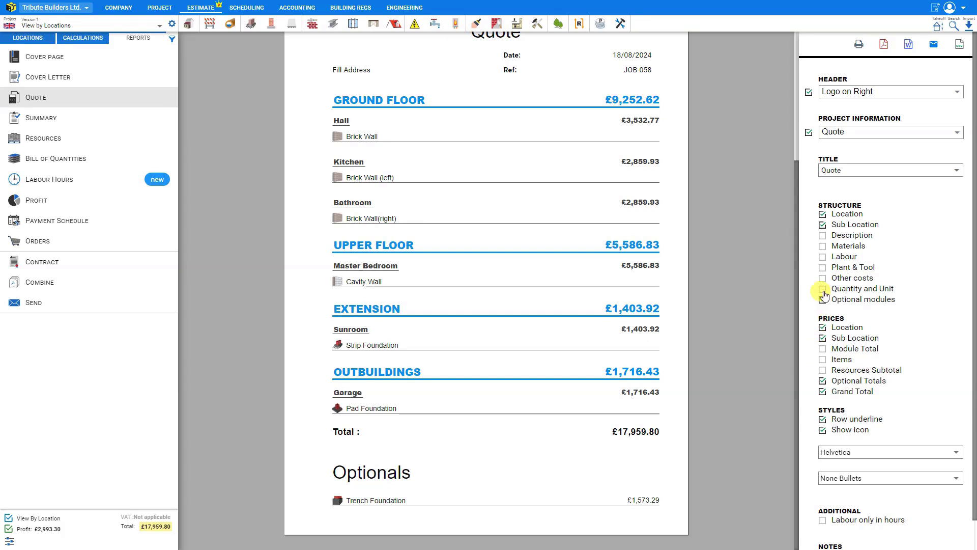
List materials under each item, without rate/value columns or materials and labour subtotals
{"action": "left_click", "coordinate": [823, 246]}
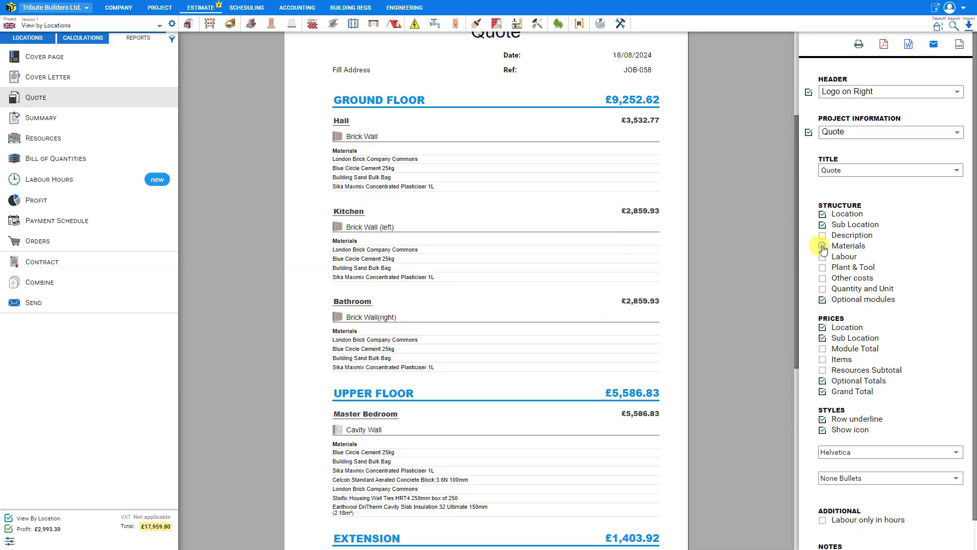
{"action": "left_click", "coordinate": [824, 361]}
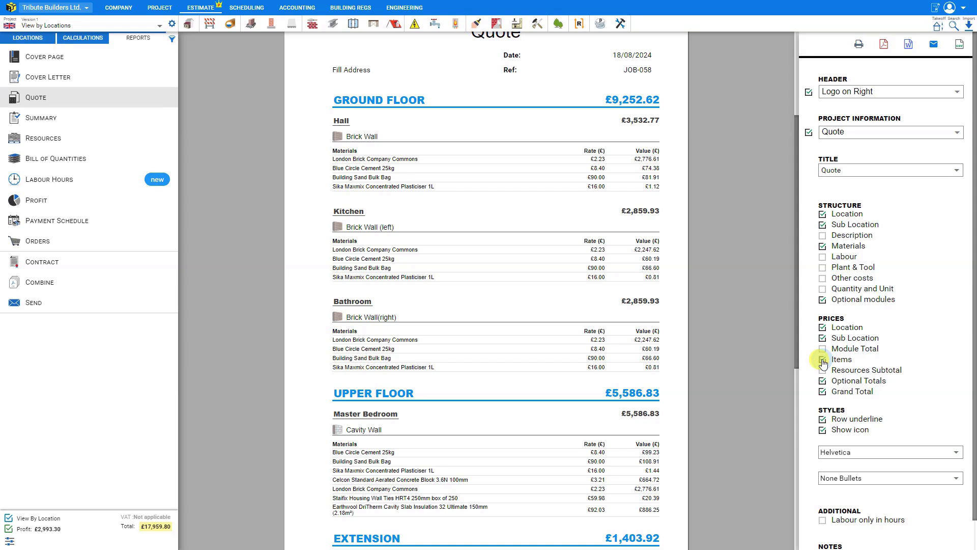
{"action": "left_click", "coordinate": [823, 360]}
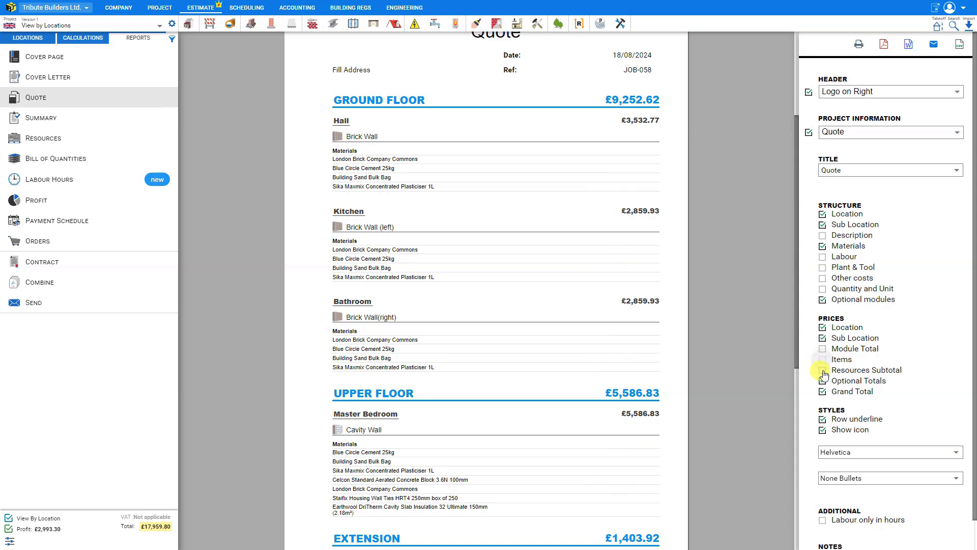
{"action": "left_click", "coordinate": [823, 370]}
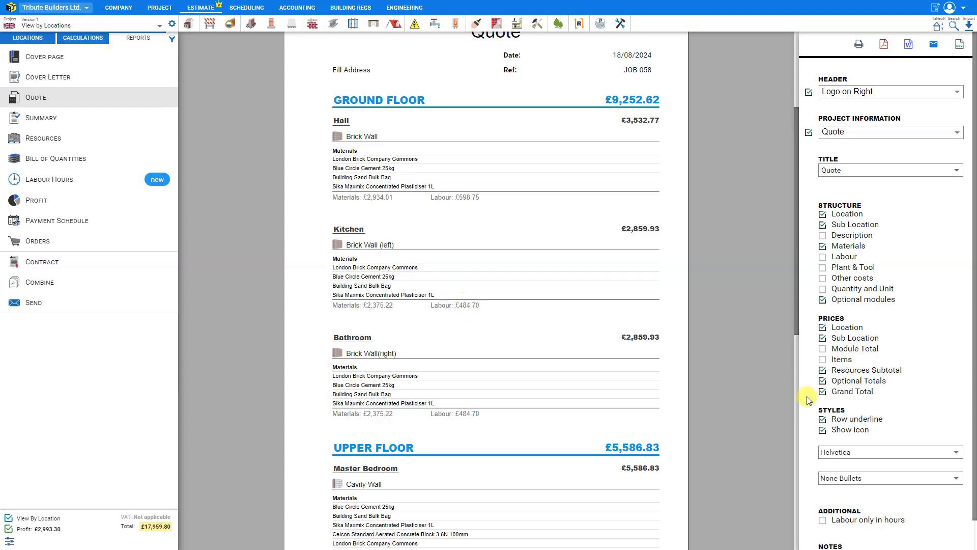
{"action": "left_click", "coordinate": [823, 370]}
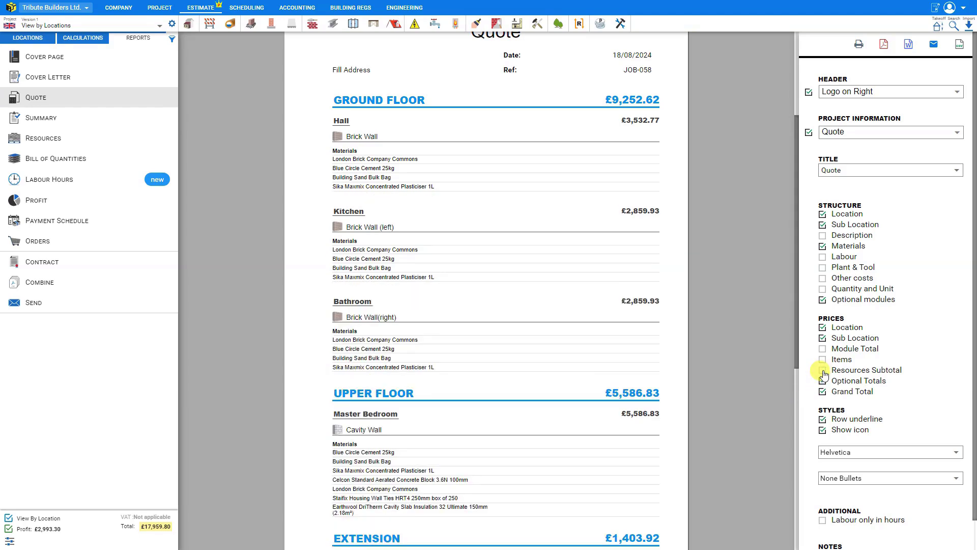
Show the optional Trench Foundation price and keep the grand total line
{"action": "scroll", "coordinate": [774, 361], "scroll_direction": "down", "scroll_amount": 7}
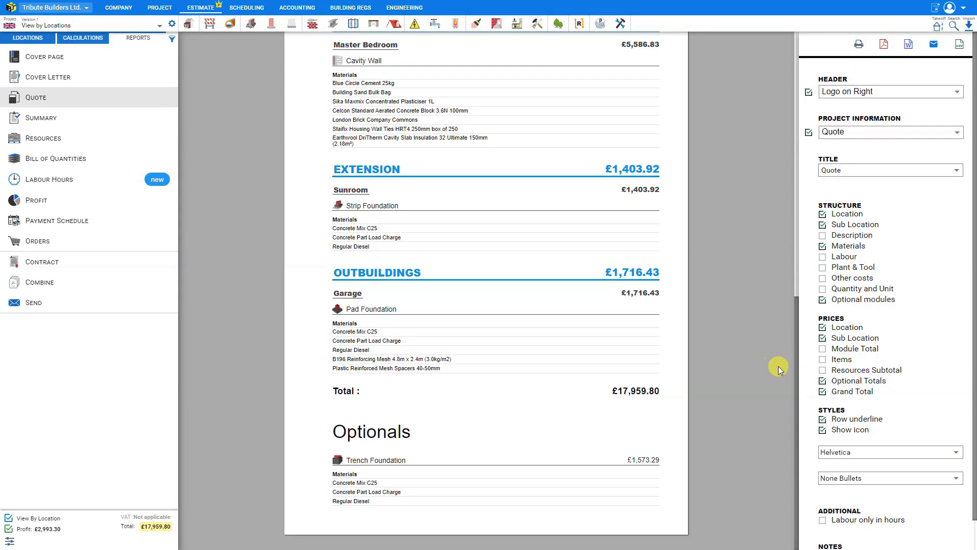
{"action": "left_click", "coordinate": [823, 381]}
{"action": "left_click", "coordinate": [822, 393]}
{"action": "left_click", "coordinate": [822, 393]}
Hide the material rates and values and remove the row separator lines
{"action": "left_click", "coordinate": [822, 420]}
{"action": "left_click", "coordinate": [823, 420]}
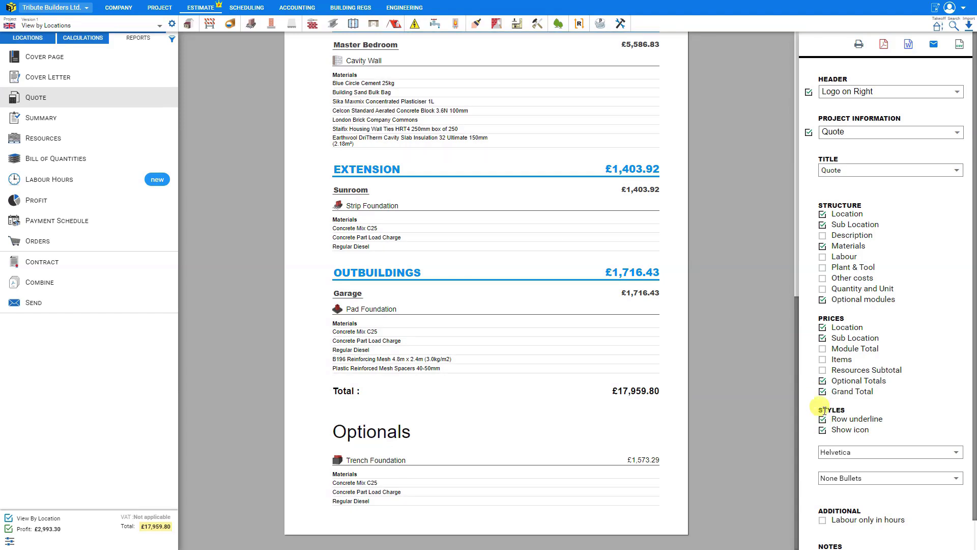
{"action": "left_click", "coordinate": [824, 361]}
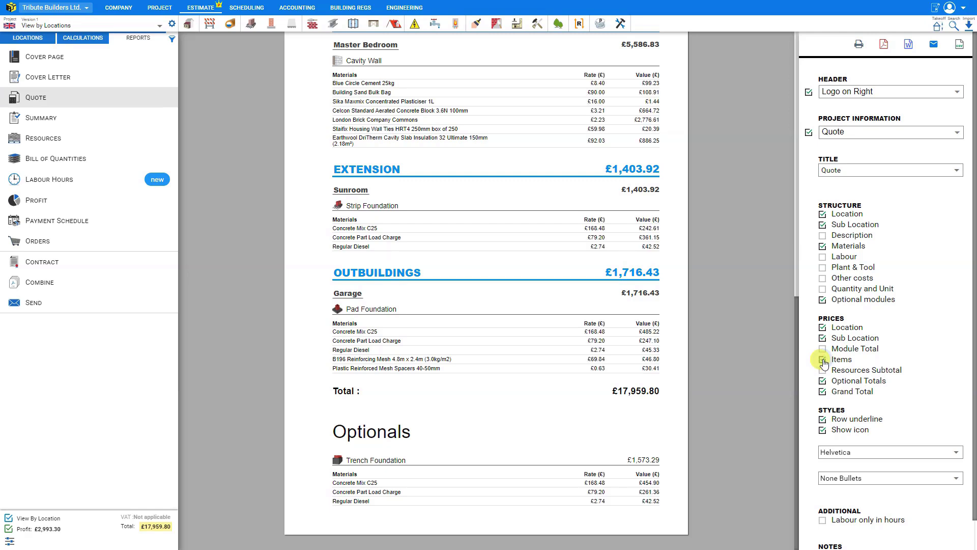
{"action": "left_click", "coordinate": [822, 421]}
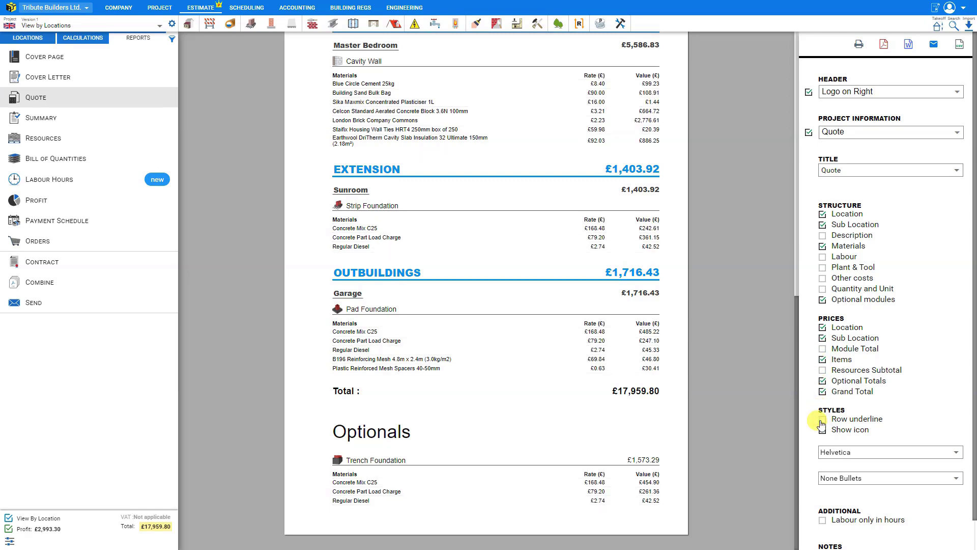
{"action": "left_click", "coordinate": [823, 420]}
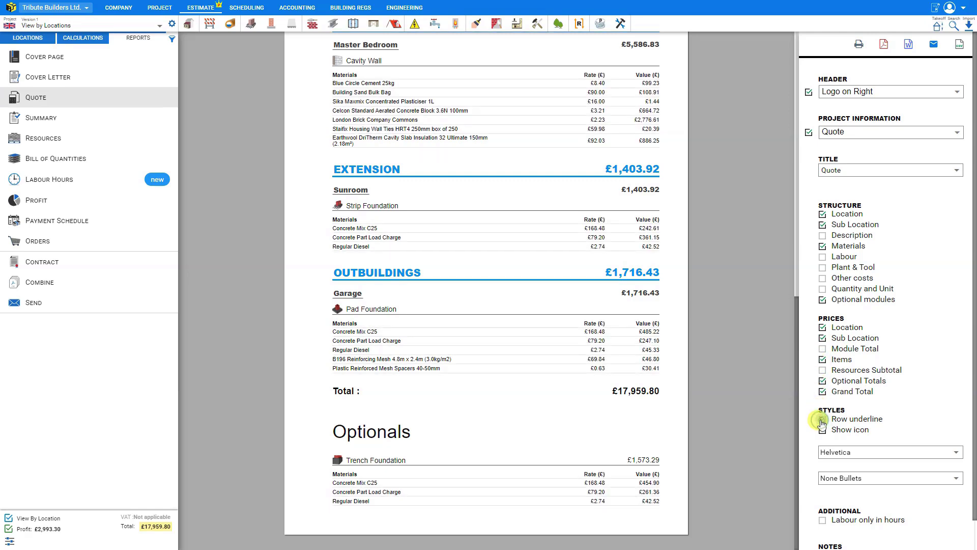
{"action": "left_click", "coordinate": [823, 360]}
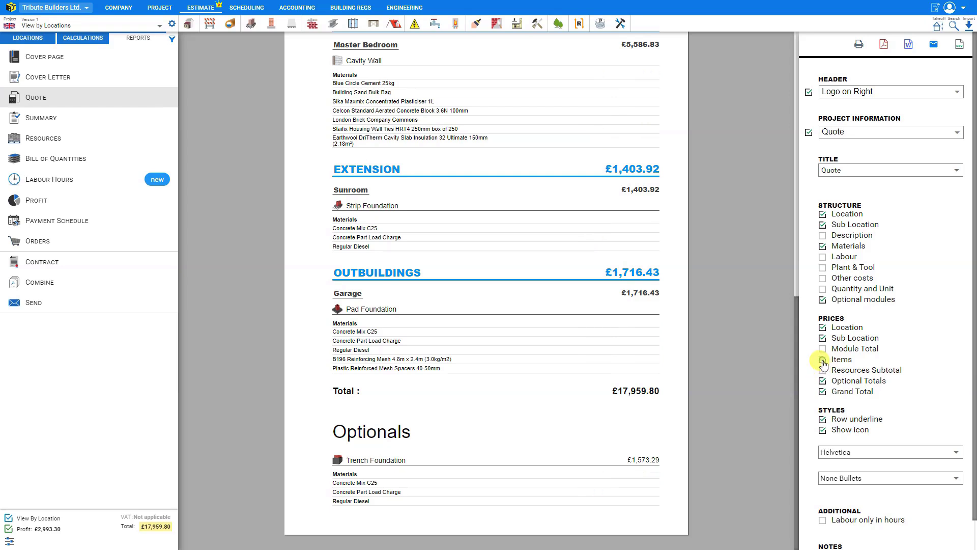
{"action": "left_click", "coordinate": [823, 420]}
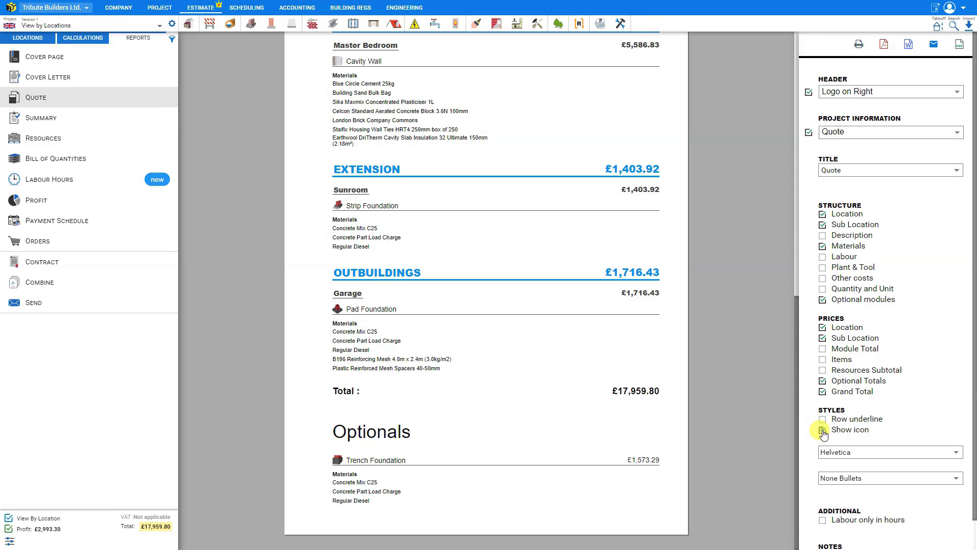
Hide the icons beside the quote's items
{"action": "left_click", "coordinate": [823, 431]}
{"action": "left_click", "coordinate": [823, 431]}
{"action": "left_click", "coordinate": [823, 430]}
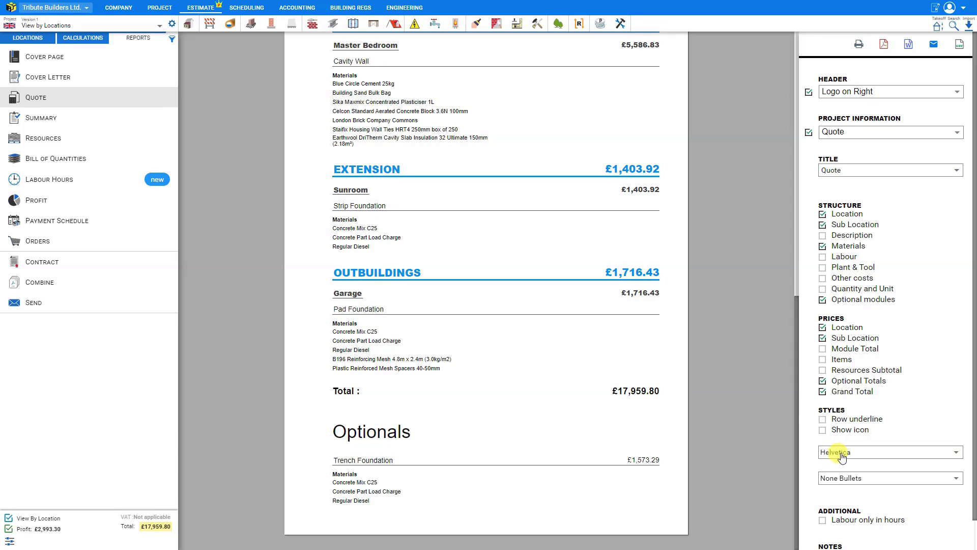
Try Roboto and Times new roman fonts, then keep the quote in Helvetica
{"action": "left_click", "coordinate": [841, 457]}
{"action": "left_click", "coordinate": [836, 367]}
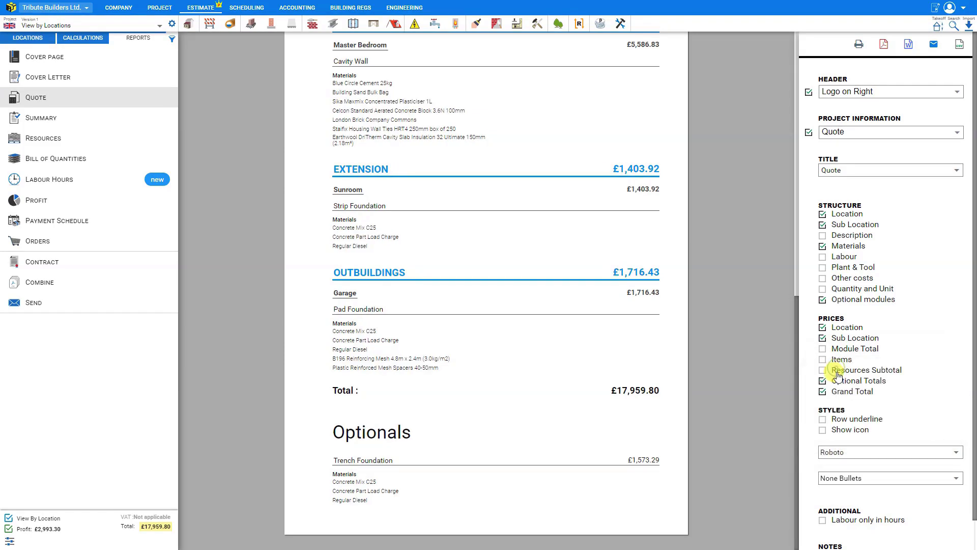
{"action": "left_click", "coordinate": [839, 457]}
{"action": "left_click", "coordinate": [840, 404]}
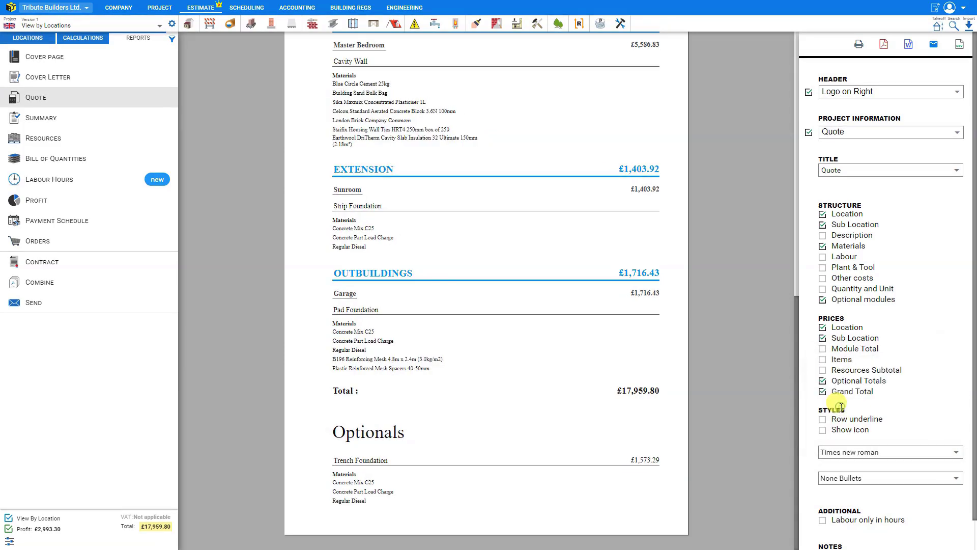
{"action": "left_click", "coordinate": [840, 457]}
{"action": "left_click", "coordinate": [840, 386]}
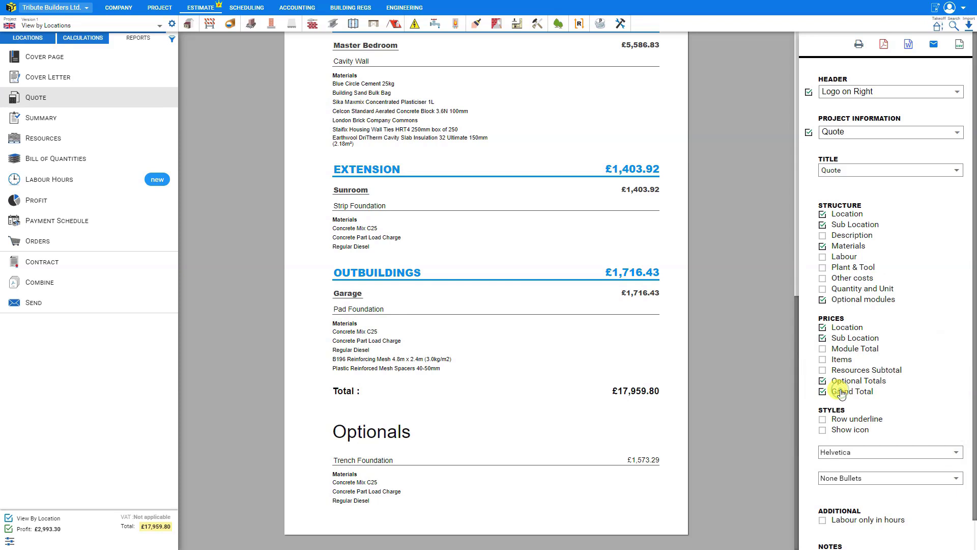
Apply Auto Bullets to the quote lists and show item descriptions
{"action": "left_click", "coordinate": [843, 482]}
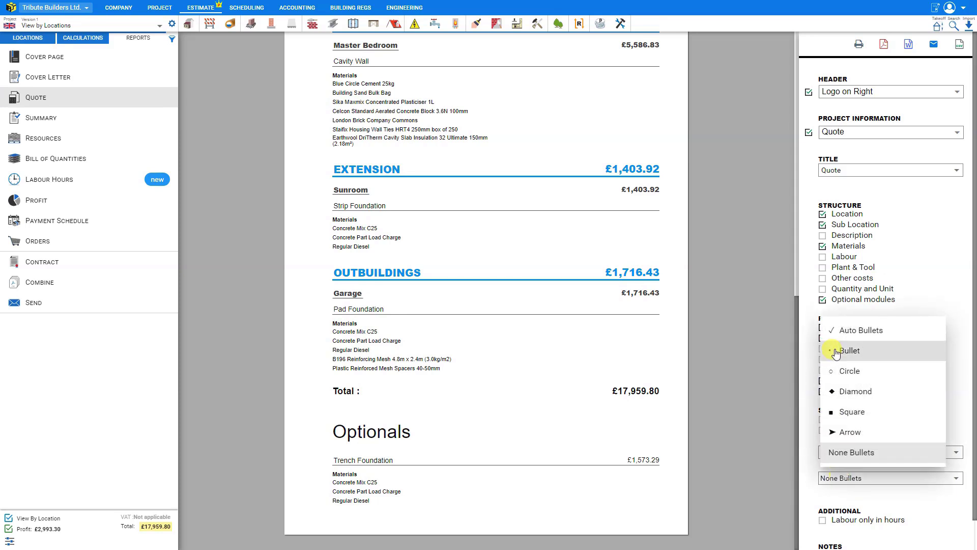
{"action": "left_click", "coordinate": [839, 328]}
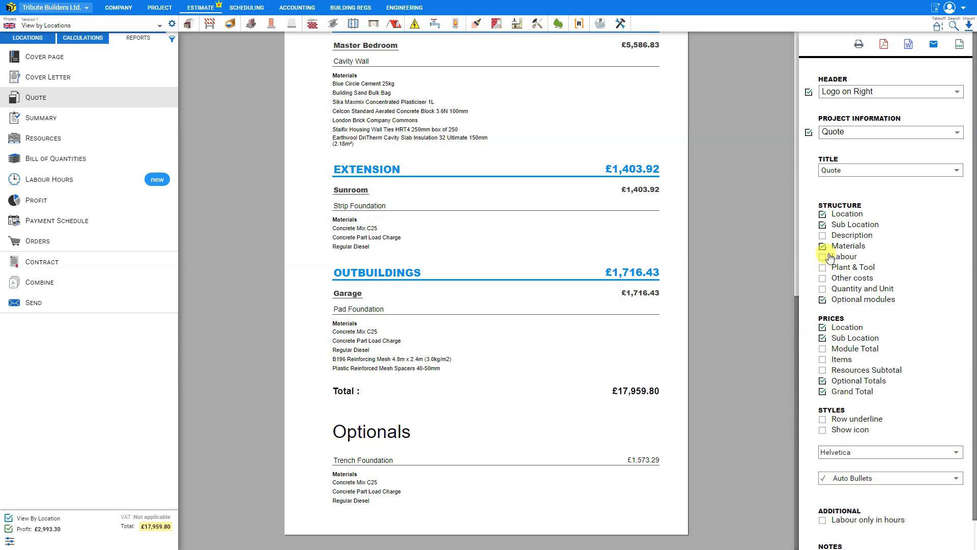
{"action": "left_click", "coordinate": [823, 236]}
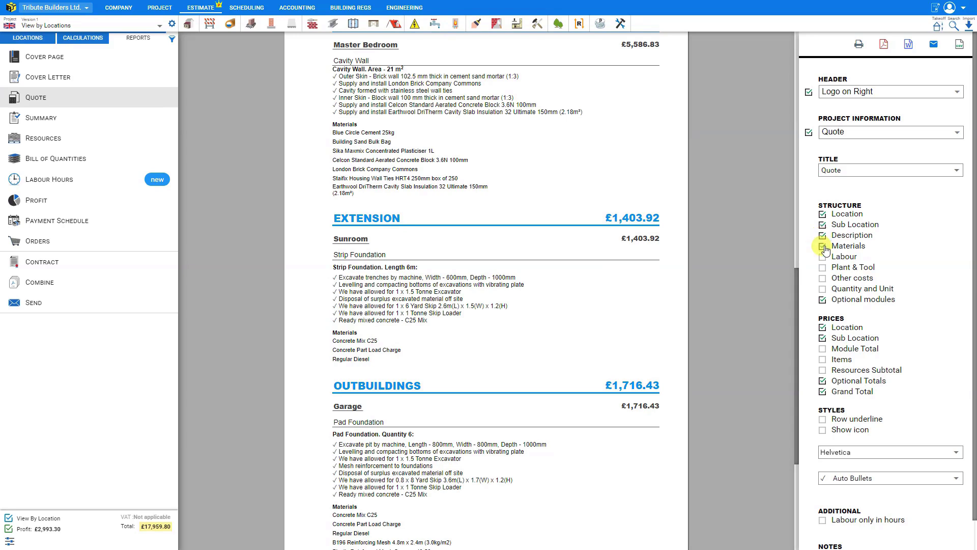
Try plain bullet, circle, diamond and square list markers on the quote
{"action": "left_click", "coordinate": [847, 481]}
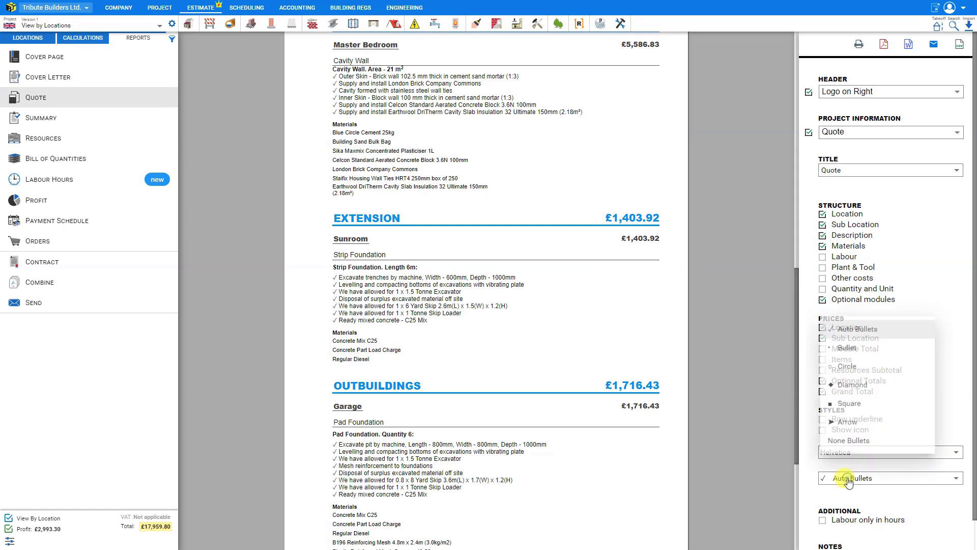
{"action": "left_click", "coordinate": [846, 347]}
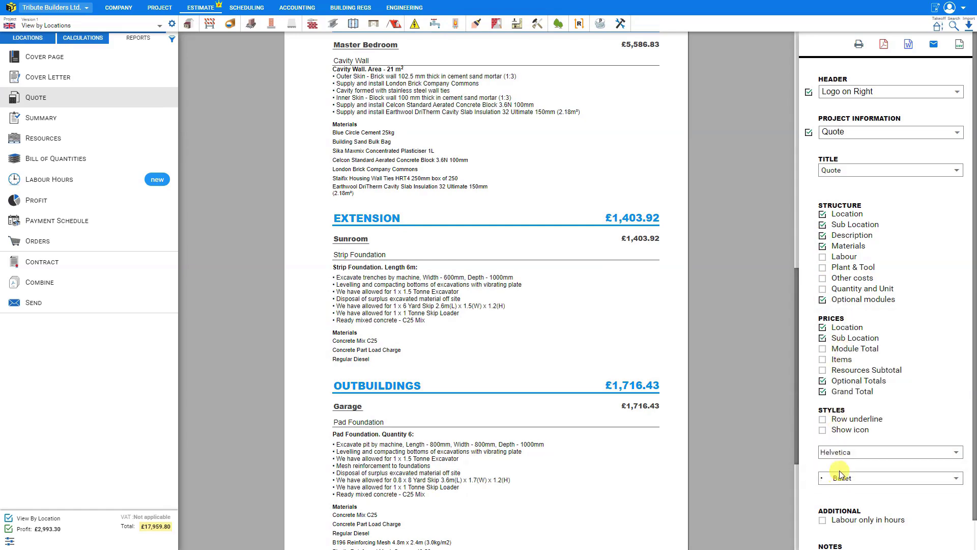
{"action": "left_click", "coordinate": [838, 479]}
{"action": "left_click", "coordinate": [844, 371]}
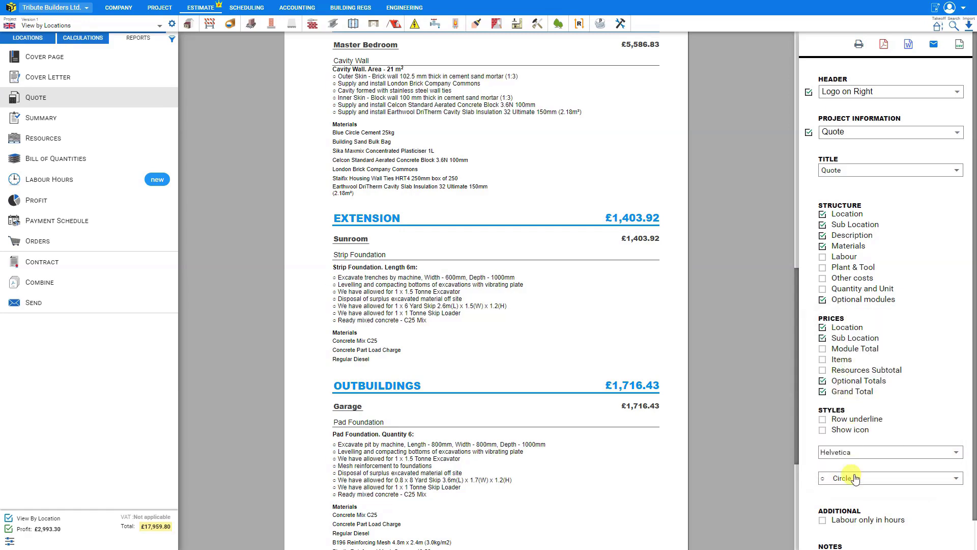
{"action": "left_click", "coordinate": [848, 478]}
{"action": "left_click", "coordinate": [851, 392]}
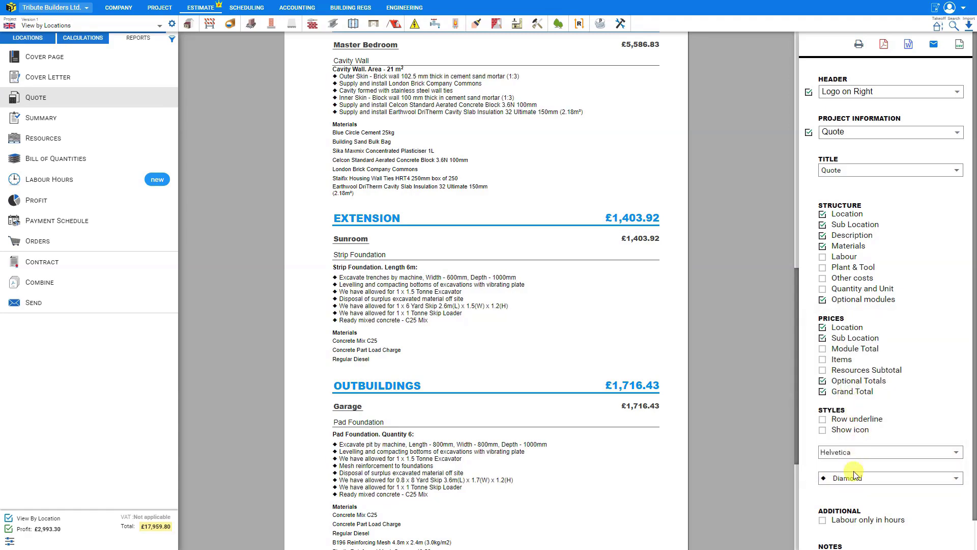
{"action": "left_click", "coordinate": [851, 477]}
{"action": "left_click", "coordinate": [852, 412]}
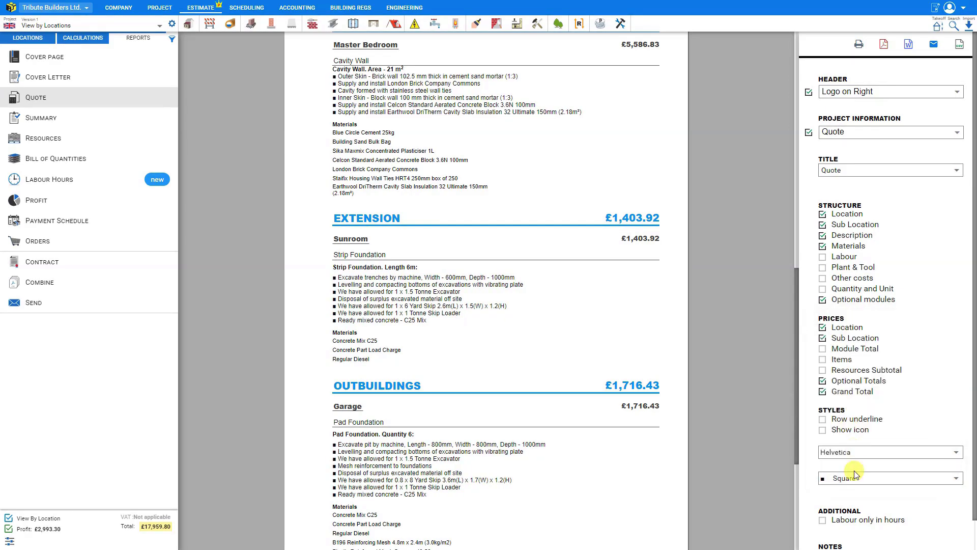
Try arrow markers and no bullets, then settle on Auto Bullets check marks
{"action": "left_click", "coordinate": [851, 478]}
{"action": "left_click", "coordinate": [848, 430]}
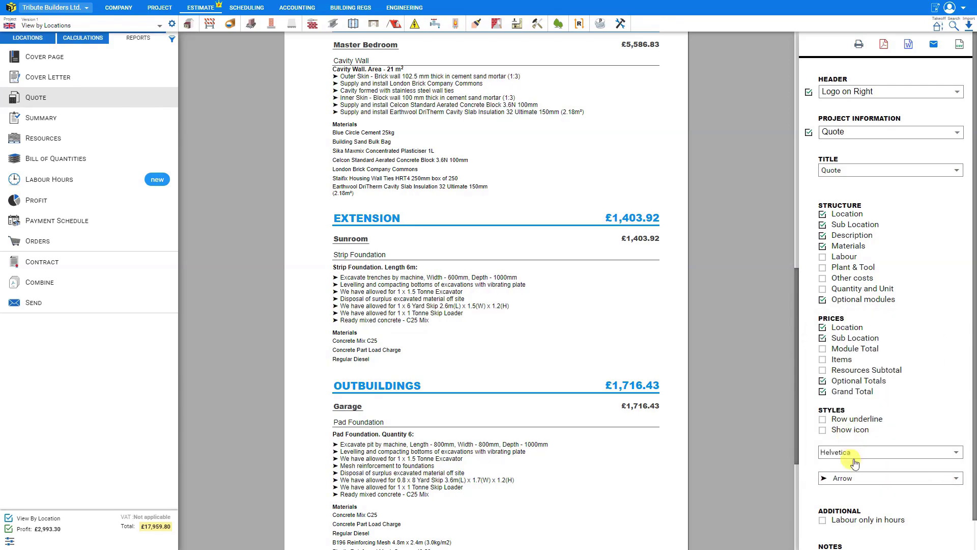
{"action": "left_click", "coordinate": [851, 479]}
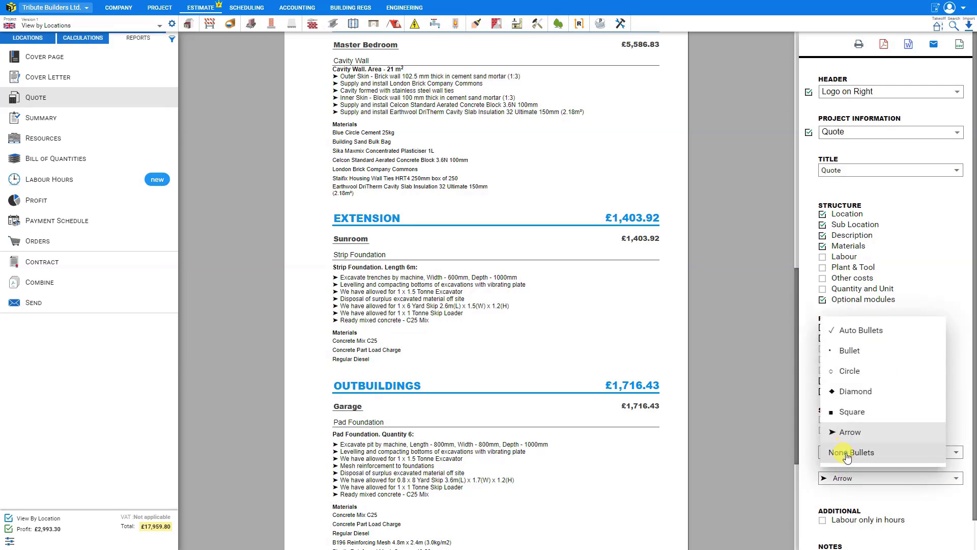
{"action": "left_click", "coordinate": [847, 454]}
{"action": "left_click", "coordinate": [847, 481]}
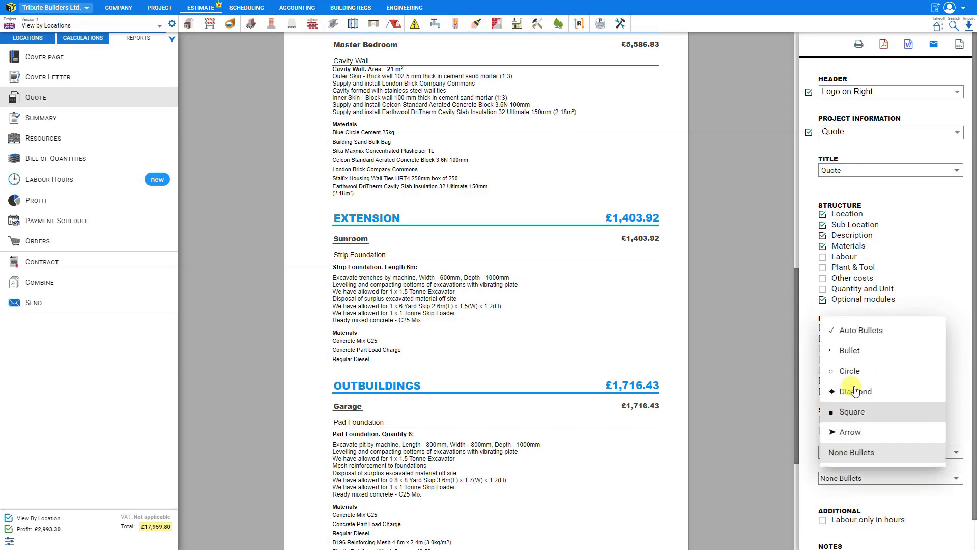
{"action": "left_click", "coordinate": [860, 331]}
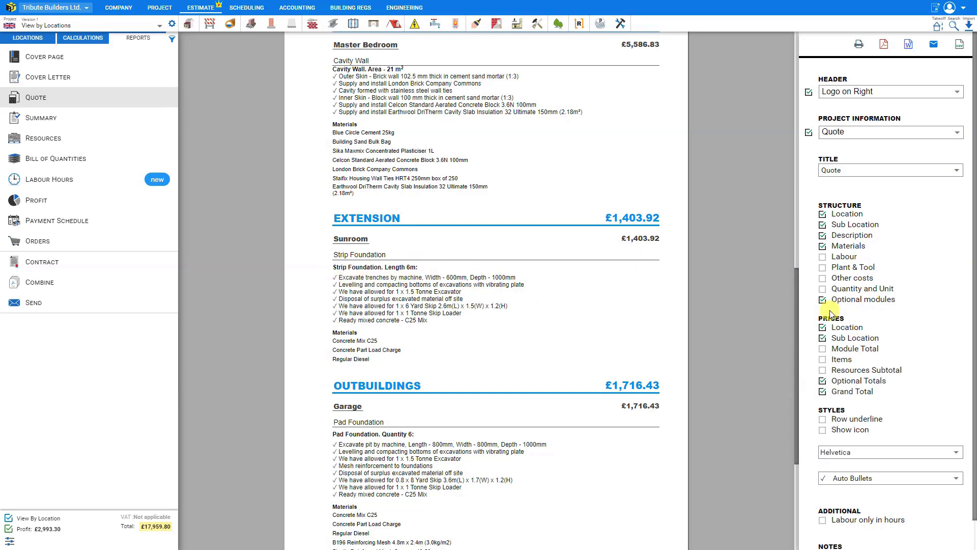
{"action": "scroll", "coordinate": [861, 326], "scroll_direction": "down", "scroll_amount": 1}
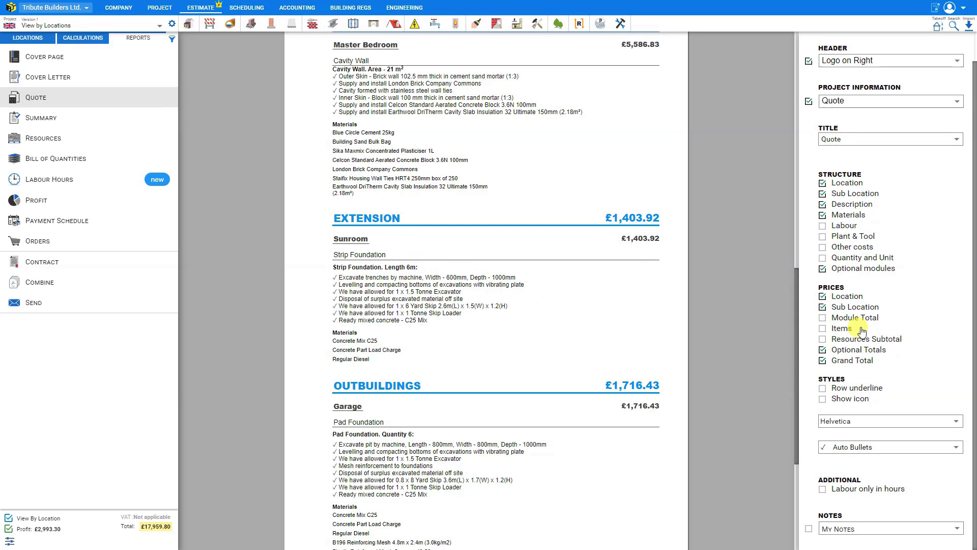
Add labour sections and Rate (£)/Value (£) columns for items, toggling Labour only in hours
{"action": "left_click", "coordinate": [822, 490]}
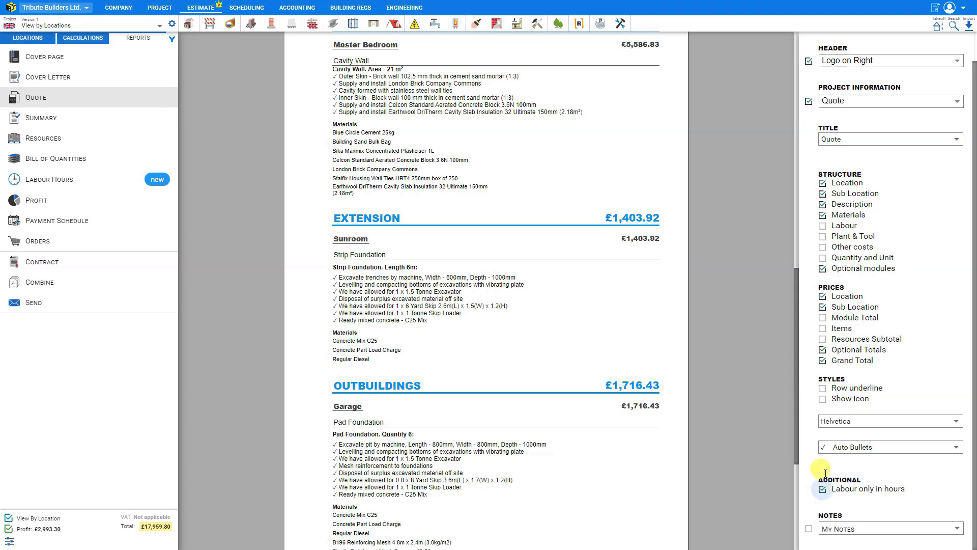
{"action": "left_click", "coordinate": [823, 226]}
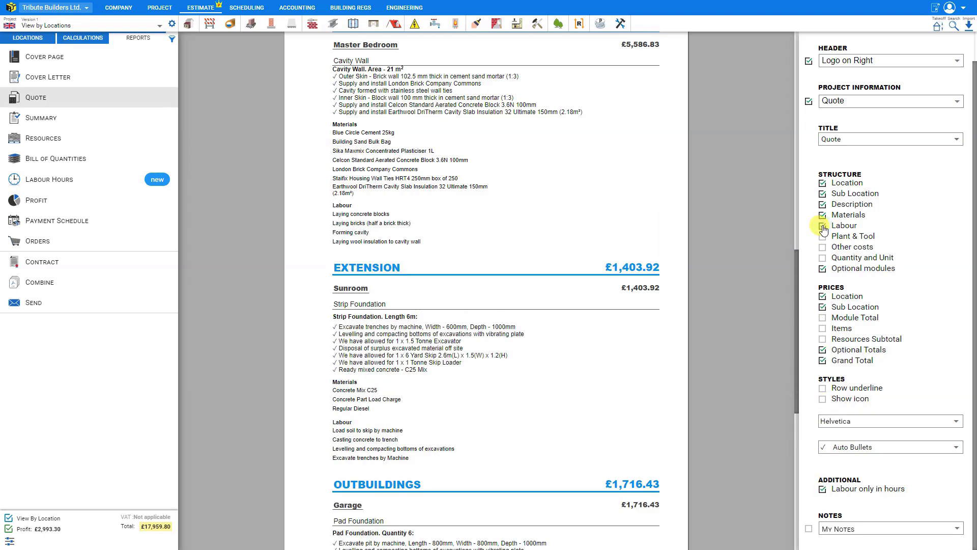
{"action": "left_click", "coordinate": [823, 329]}
{"action": "left_click", "coordinate": [823, 490]}
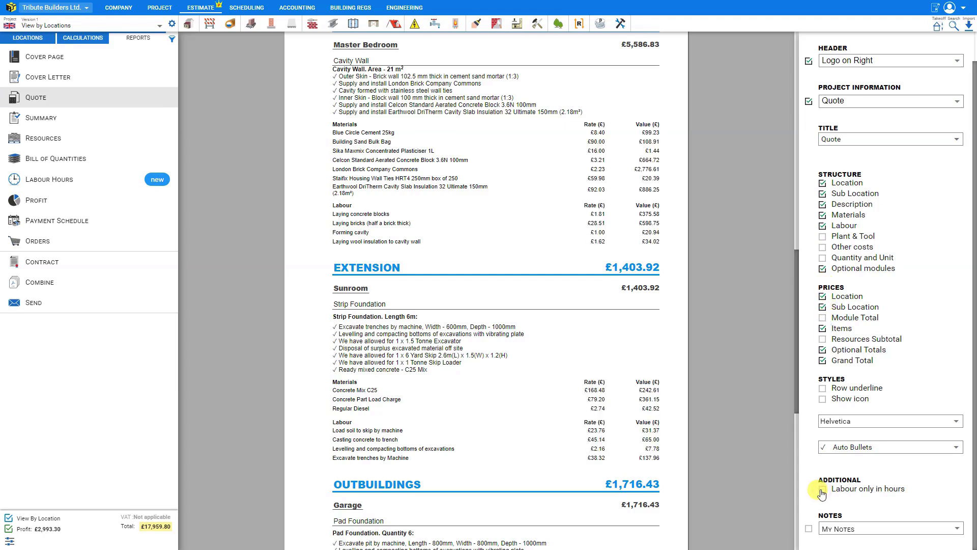
{"action": "left_click", "coordinate": [823, 490]}
{"action": "scroll", "coordinate": [706, 402], "scroll_direction": "down", "scroll_amount": 8}
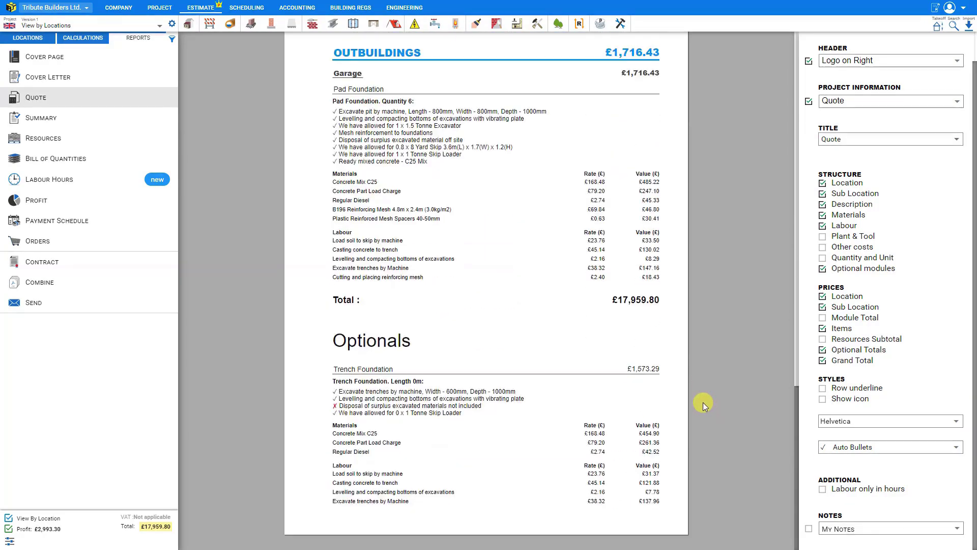
Add the My Notes EXCLUSIONS box and review its note templates without saving changes
{"action": "left_click", "coordinate": [809, 530]}
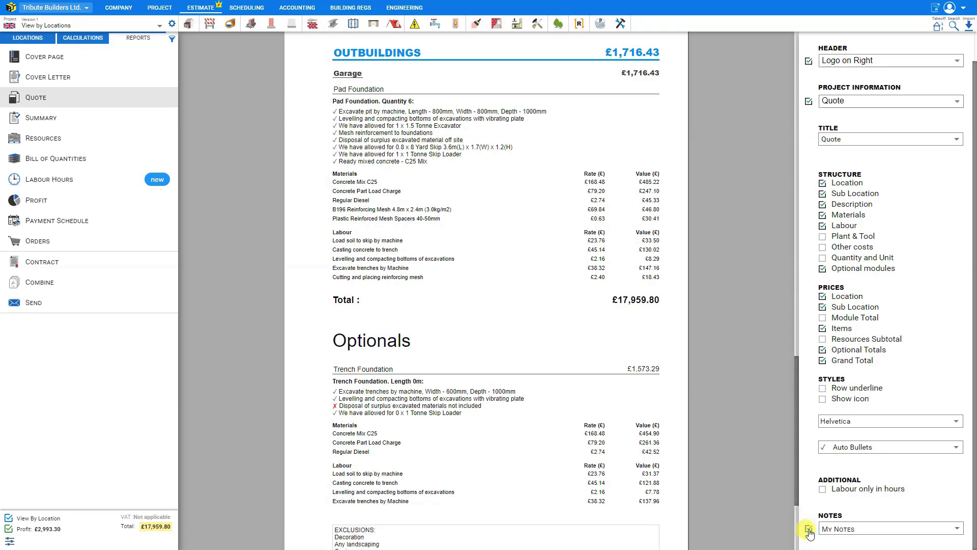
{"action": "scroll", "coordinate": [733, 492], "scroll_direction": "down", "scroll_amount": 3}
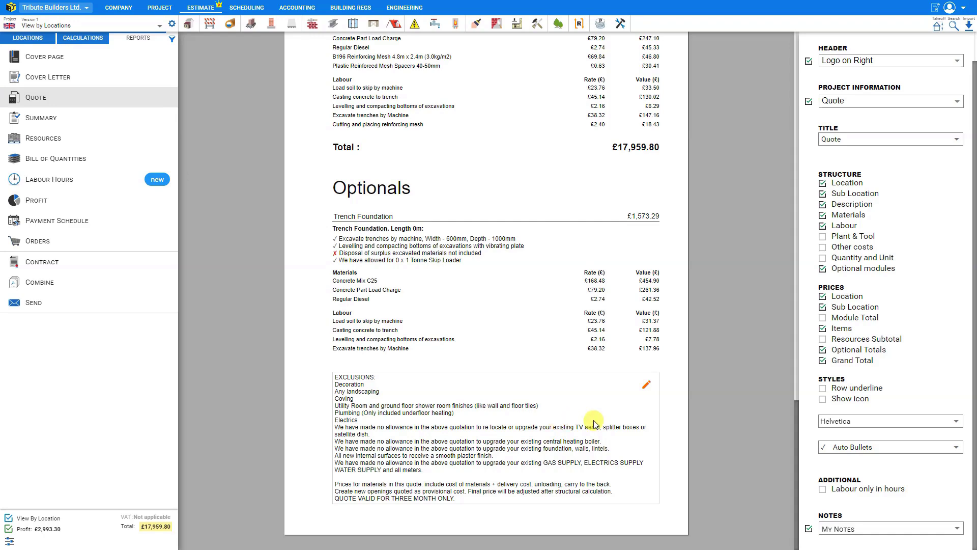
{"action": "left_click", "coordinate": [646, 387]}
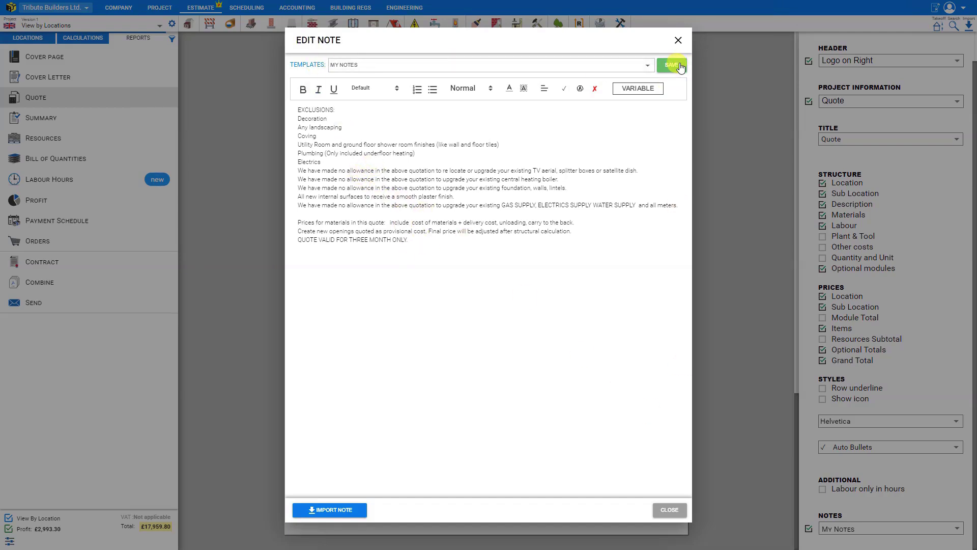
{"action": "left_click", "coordinate": [647, 65]}
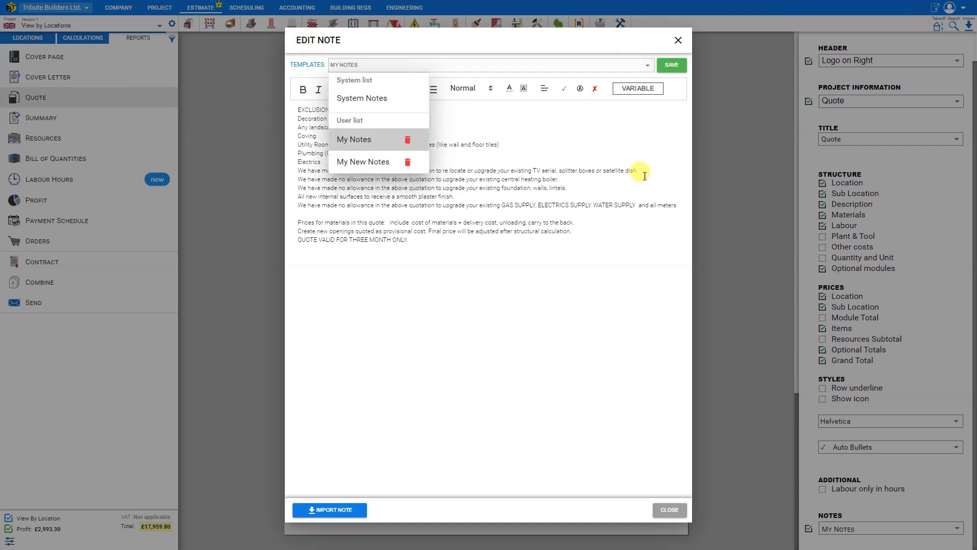
{"action": "left_click", "coordinate": [678, 41]}
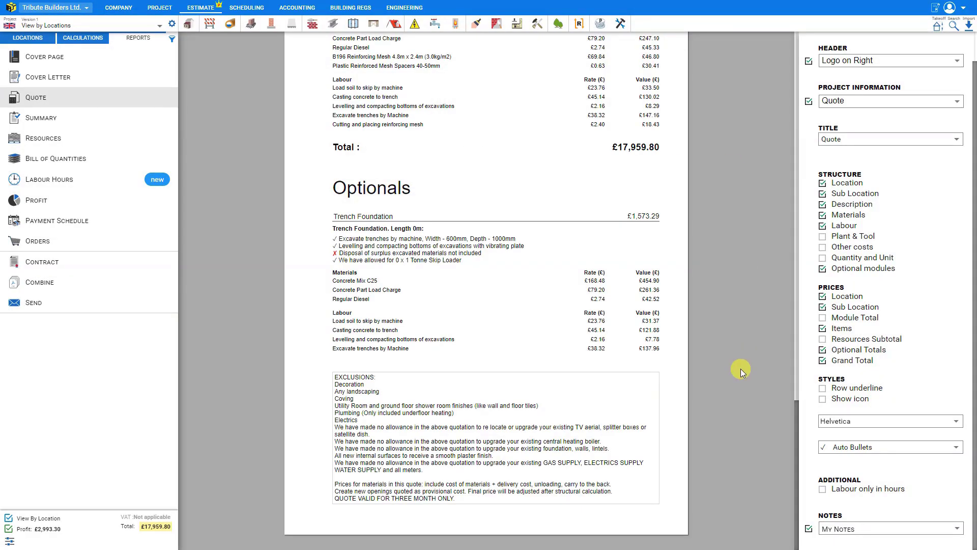
Preview the My New Notes and System Notes texts, then return to My Notes
{"action": "left_click", "coordinate": [849, 530]}
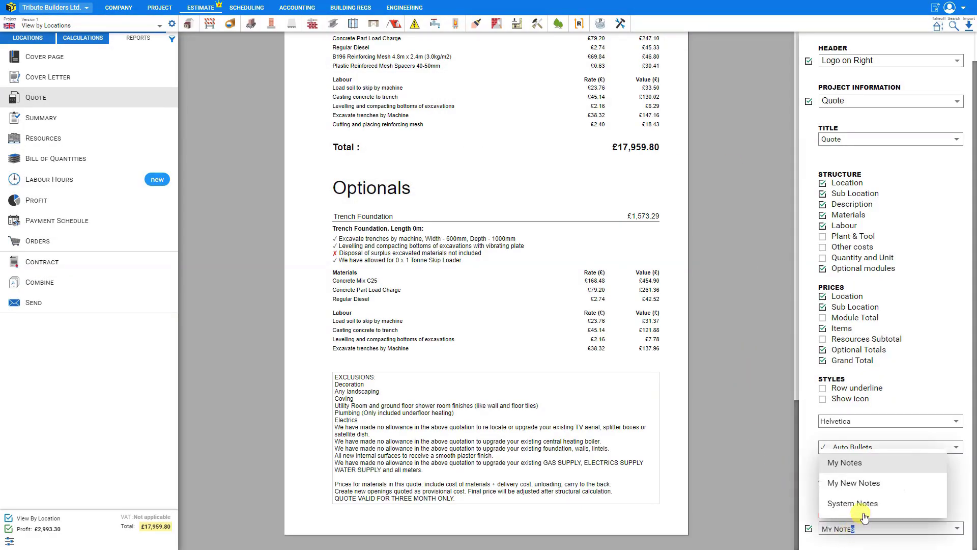
{"action": "left_click", "coordinate": [864, 486]}
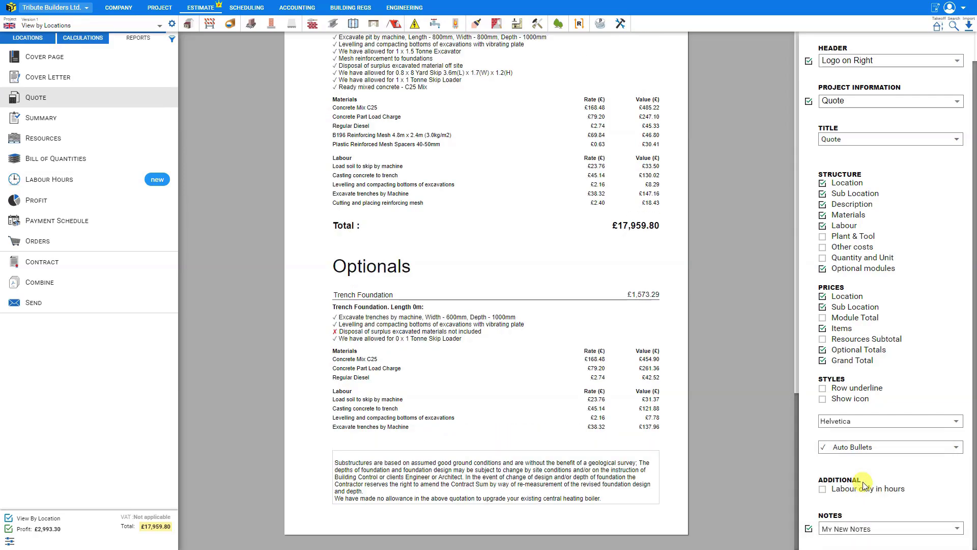
{"action": "left_click", "coordinate": [875, 530]}
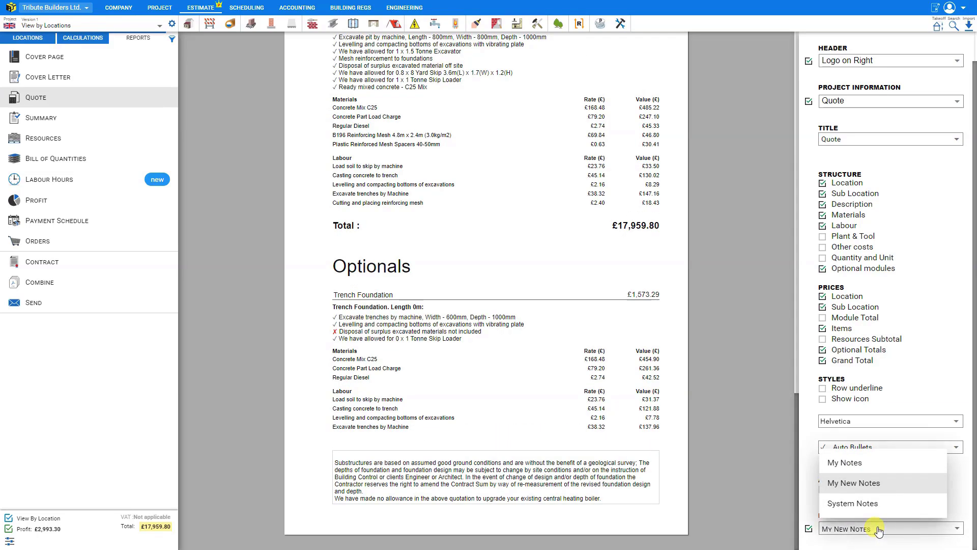
{"action": "left_click", "coordinate": [869, 504]}
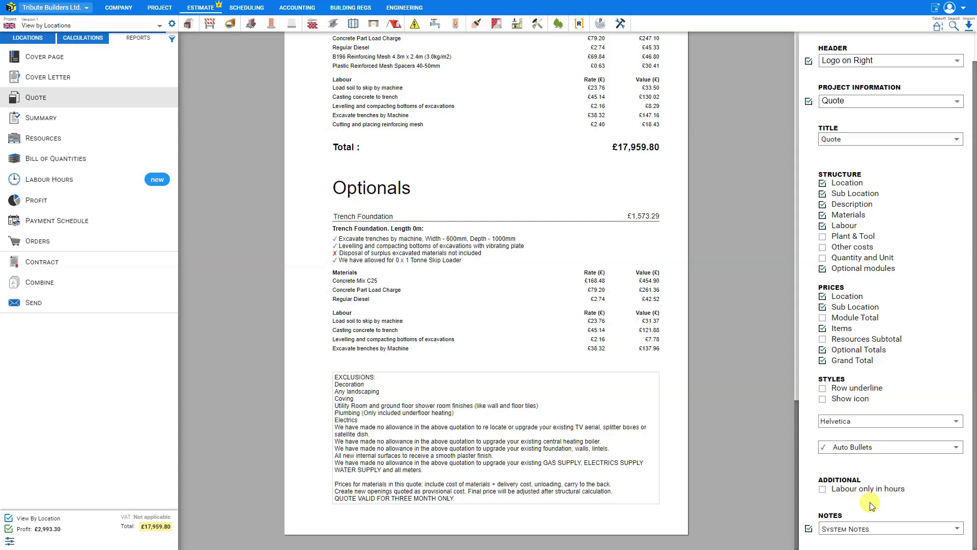
{"action": "left_click", "coordinate": [846, 529]}
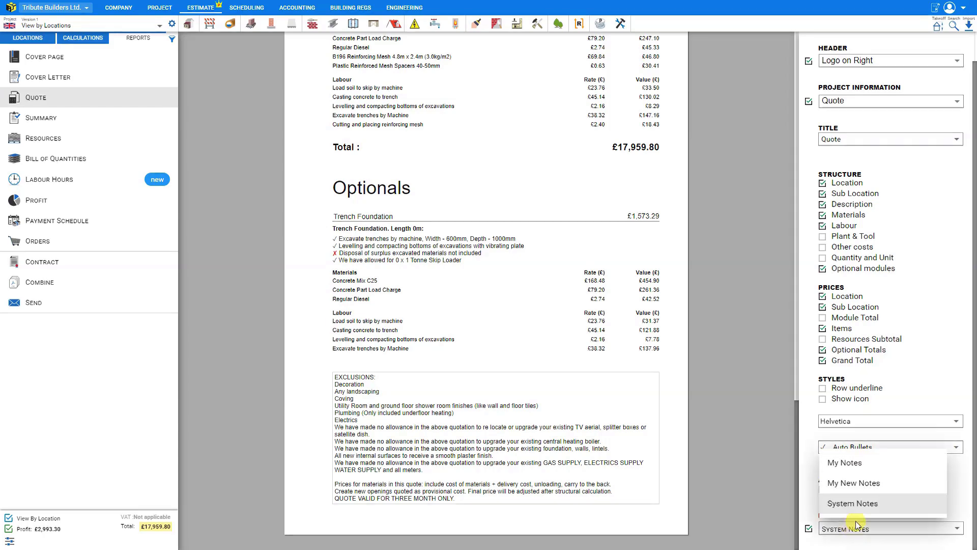
{"action": "left_click", "coordinate": [845, 460]}
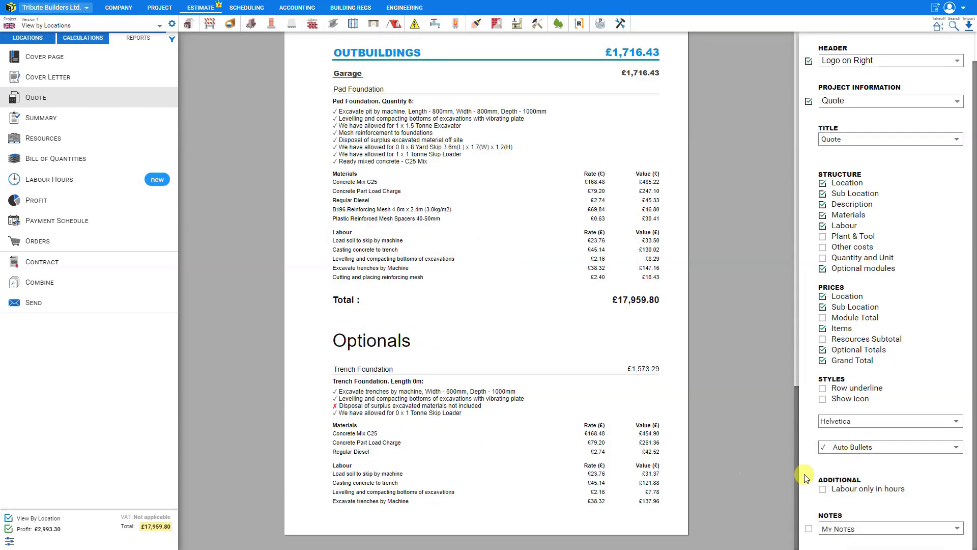
Open and cancel the quote's print preview, then download it as PDF and Word
{"action": "scroll", "coordinate": [772, 472], "scroll_direction": "up", "scroll_amount": 20}
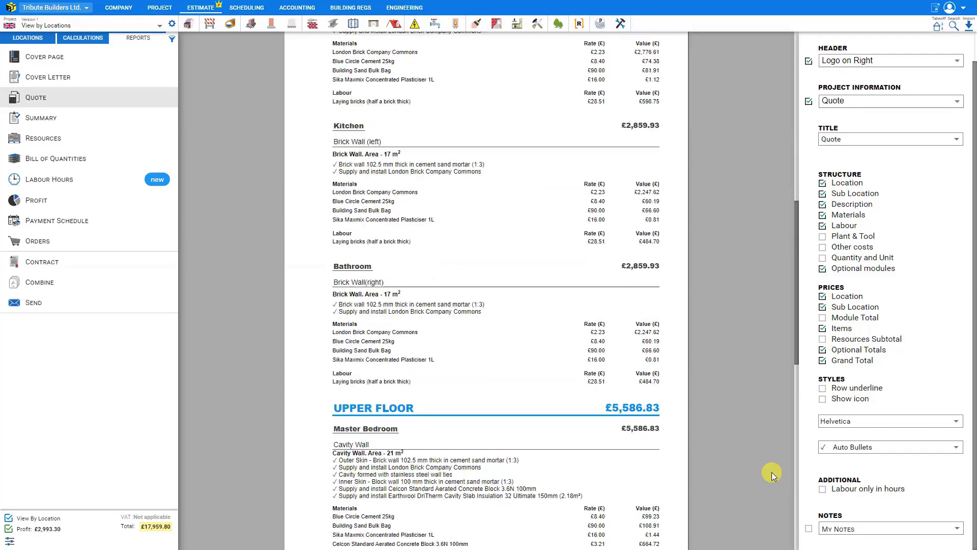
{"action": "scroll", "coordinate": [954, 405], "scroll_direction": "up", "scroll_amount": 2}
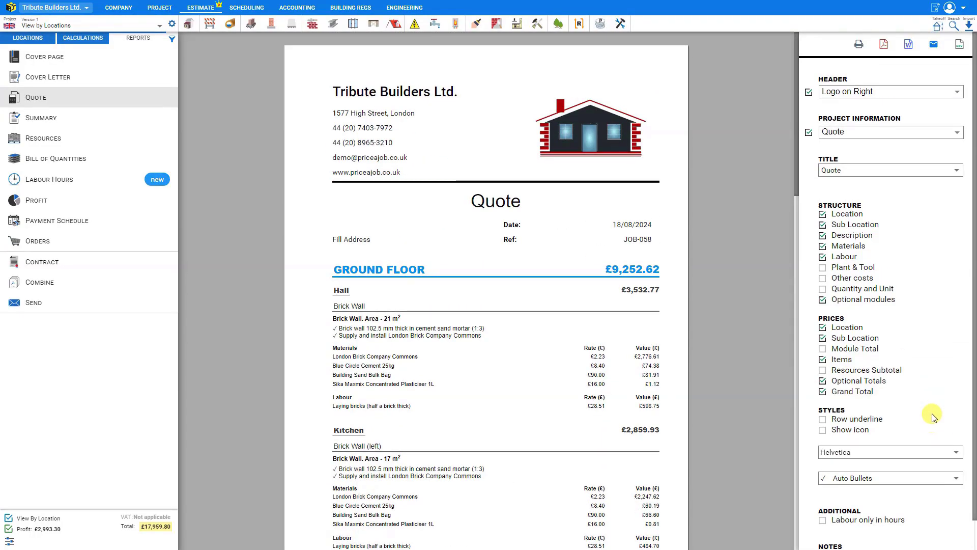
{"action": "left_click", "coordinate": [860, 45]}
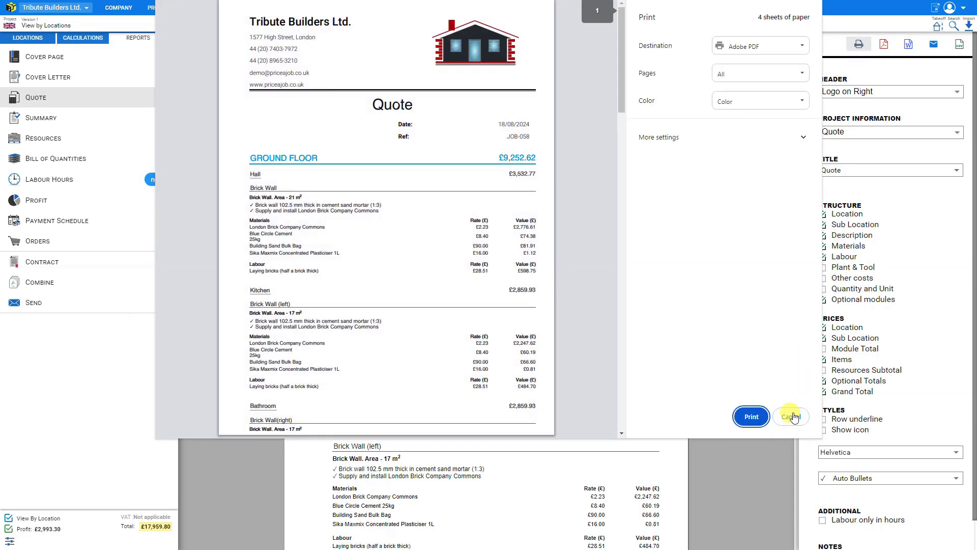
{"action": "left_click", "coordinate": [791, 417]}
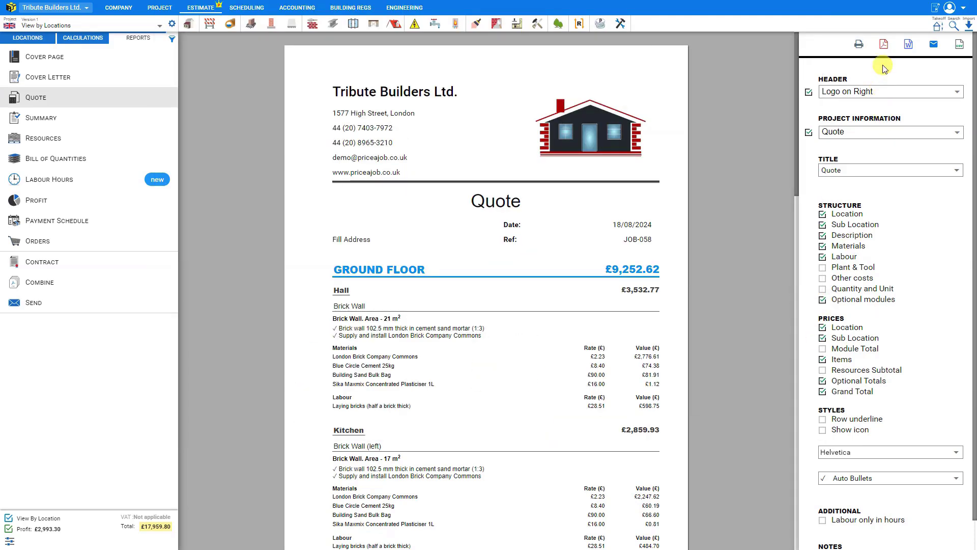
{"action": "left_click", "coordinate": [884, 47]}
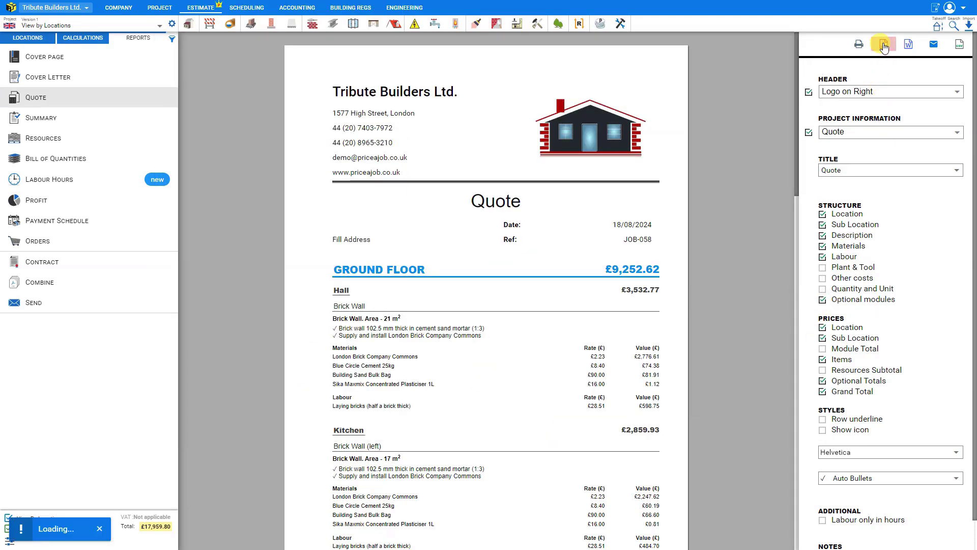
{"action": "left_click", "coordinate": [910, 45]}
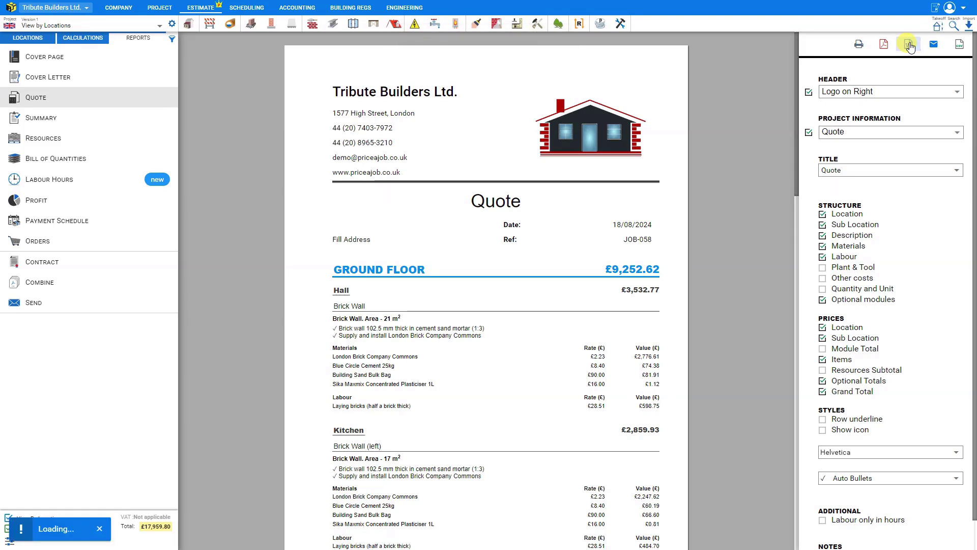
{"action": "left_click", "coordinate": [936, 46]}
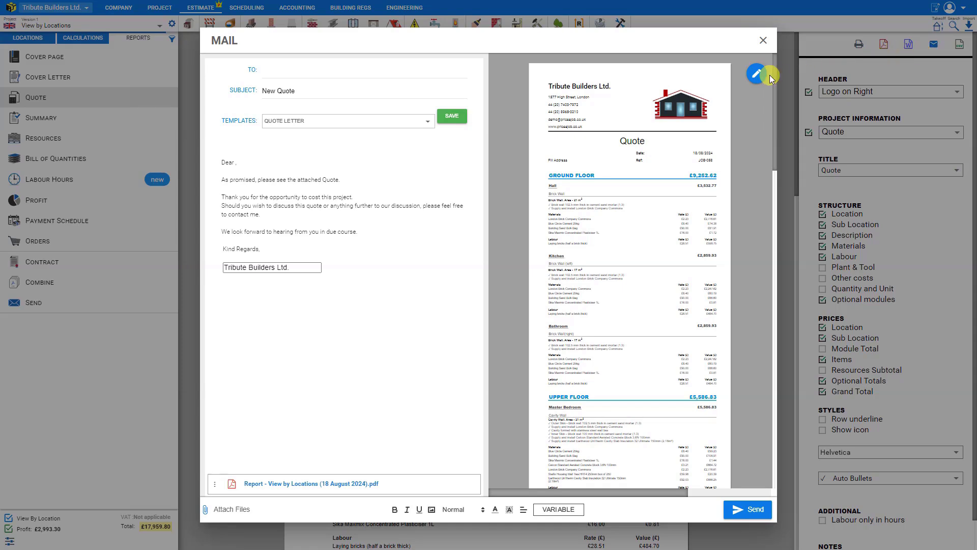
{"action": "left_click", "coordinate": [763, 40]}
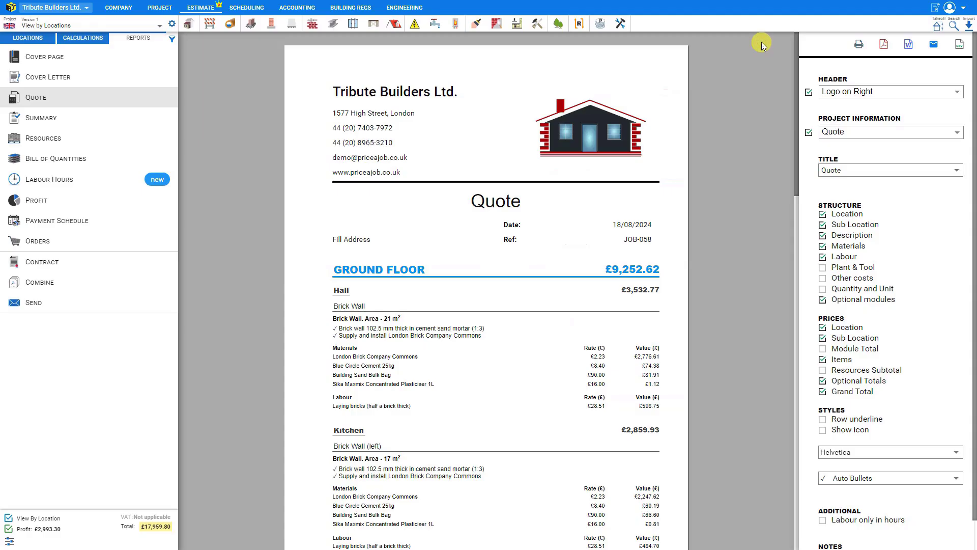
Export the quote to a CSV file with the Tradesperson column excluded
{"action": "left_click", "coordinate": [960, 46]}
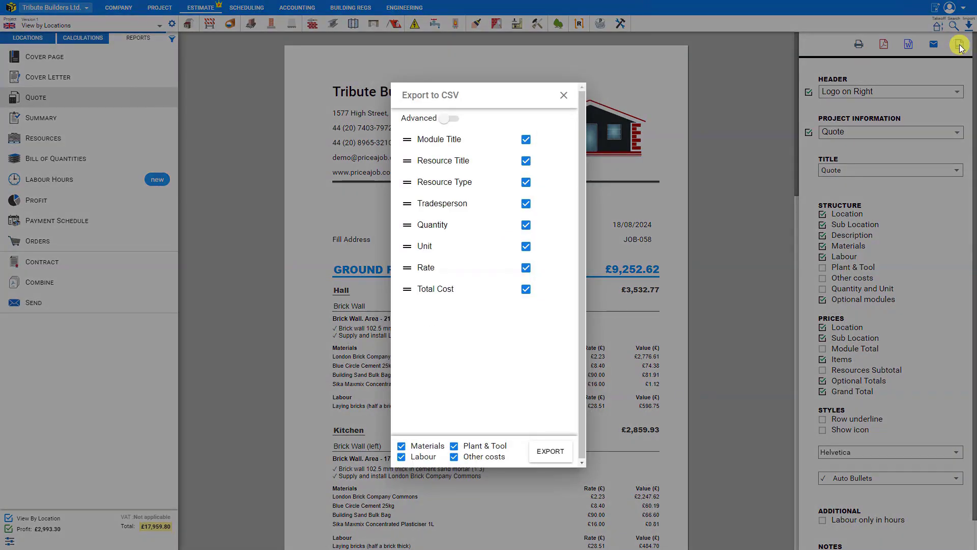
{"action": "left_click", "coordinate": [448, 118]}
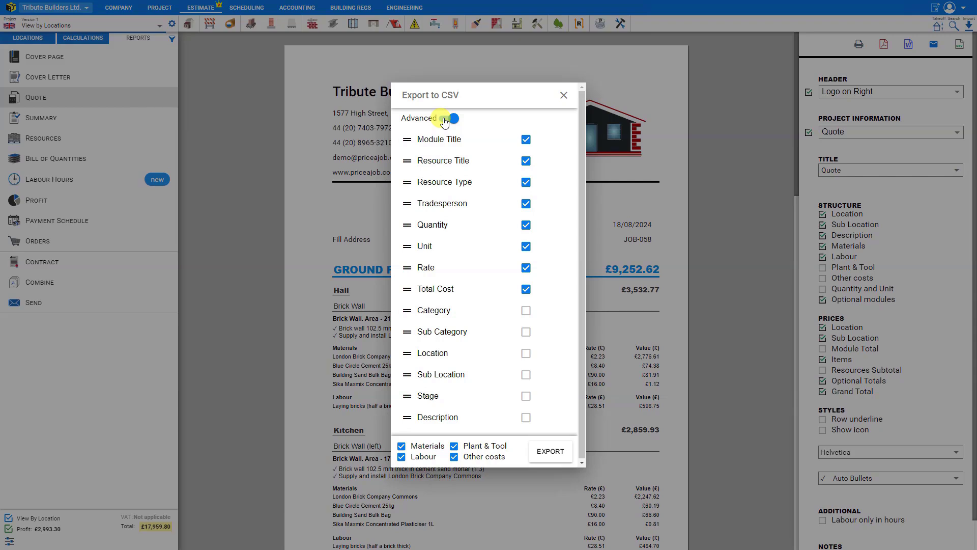
{"action": "left_click", "coordinate": [446, 120]}
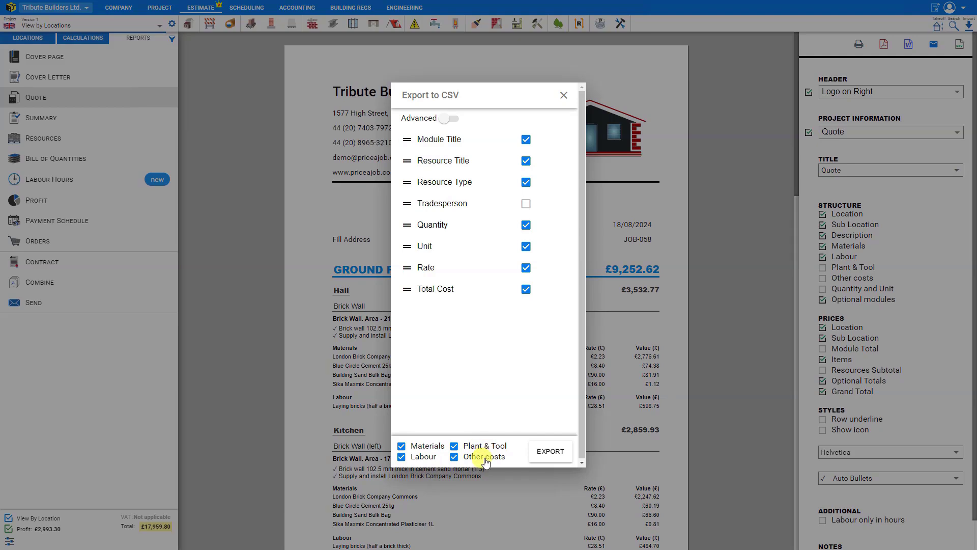
{"action": "left_click", "coordinate": [553, 452]}
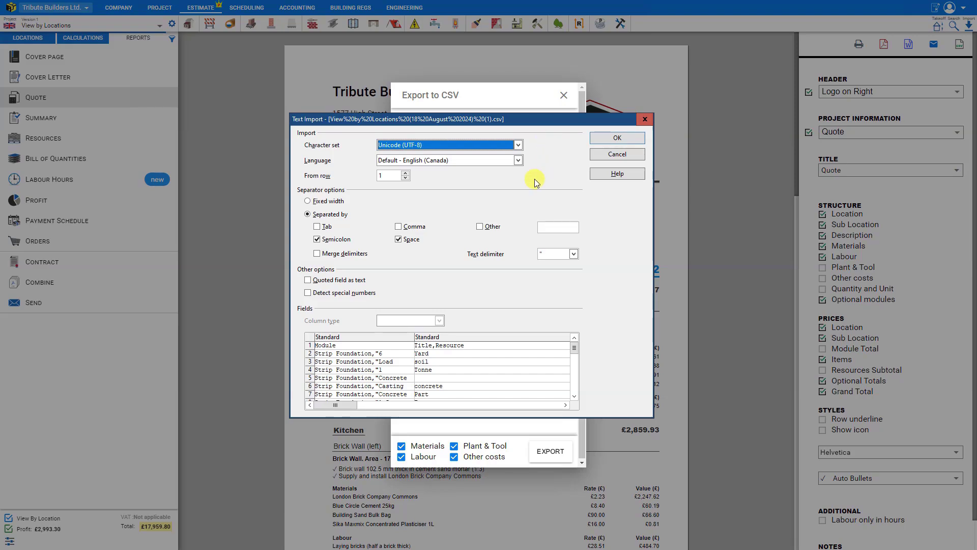
Import the CSV into Calc using comma as the only separator, not semicolon or space
{"action": "left_click", "coordinate": [319, 241]}
{"action": "left_click", "coordinate": [398, 239]}
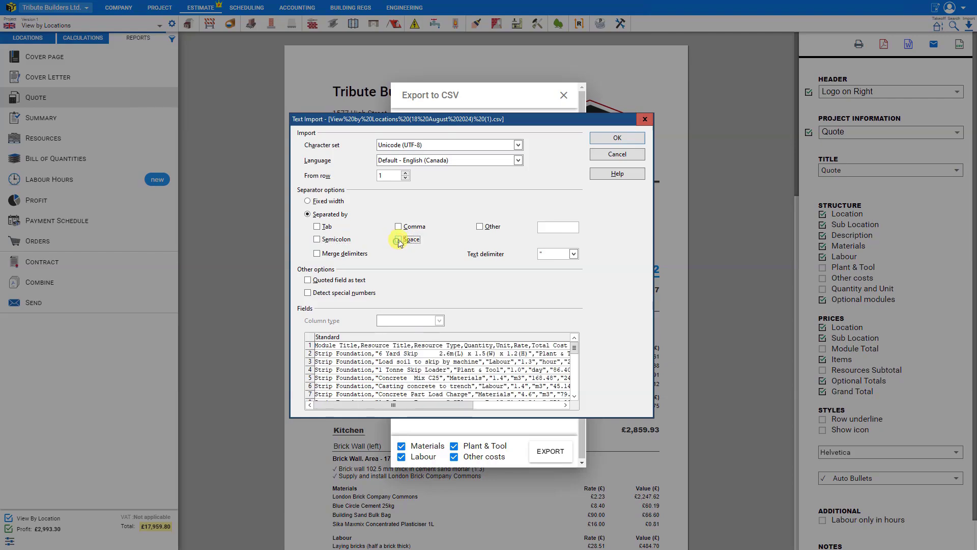
{"action": "left_click", "coordinate": [399, 227]}
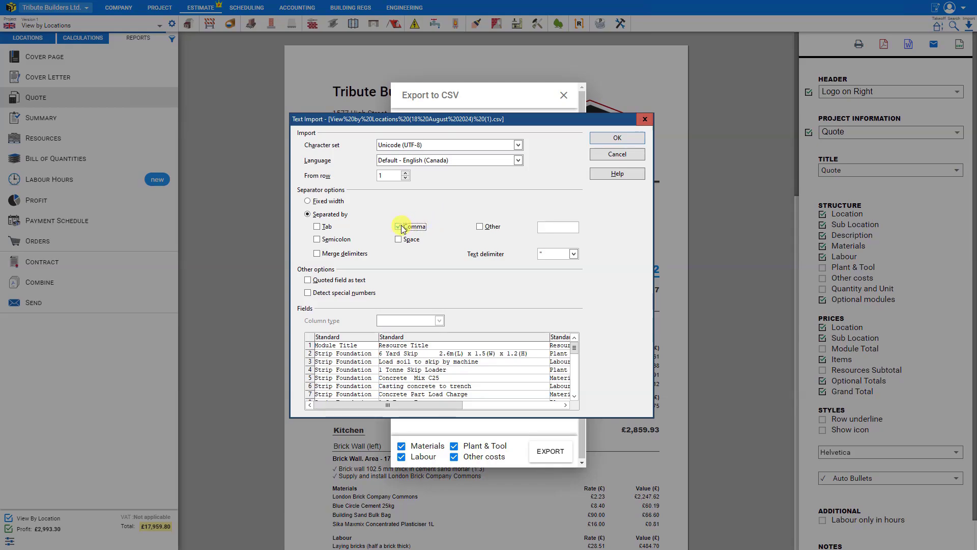
{"action": "left_click", "coordinate": [617, 141]}
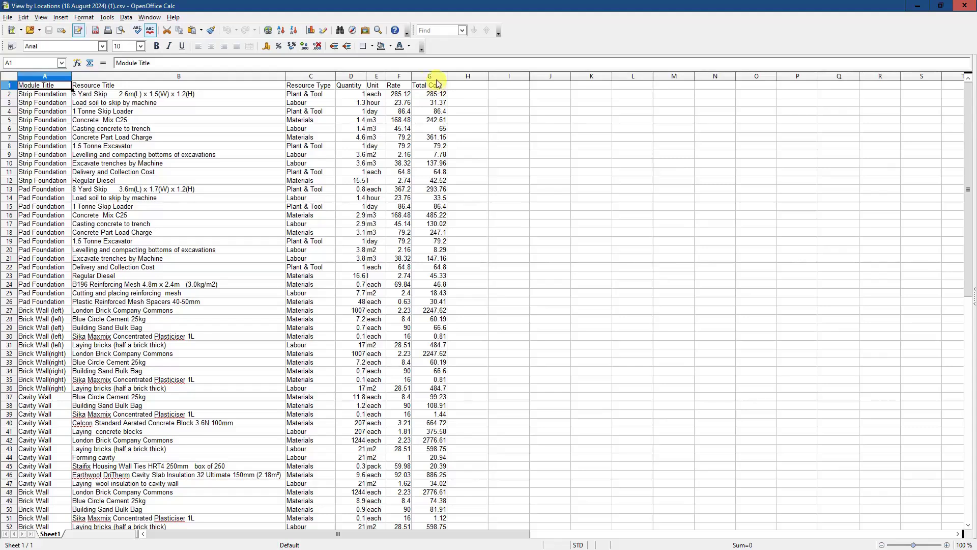
Restore and move the Calc window aside, then close the spreadsheet
{"action": "double_click", "coordinate": [388, 6]}
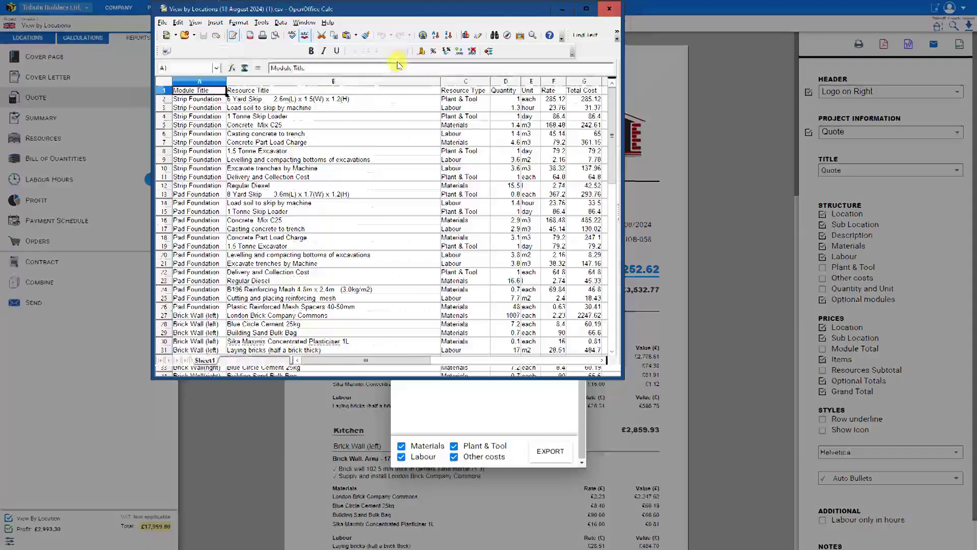
{"action": "left_click_drag", "start_coordinate": [390, 9], "coordinate": [781, 177]}
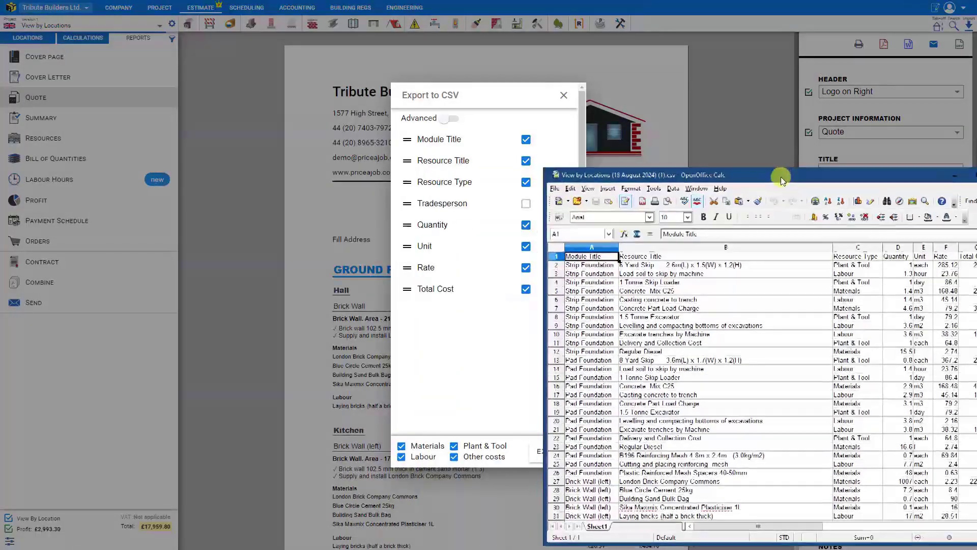
{"action": "left_click_drag", "start_coordinate": [722, 179], "coordinate": [701, 177]}
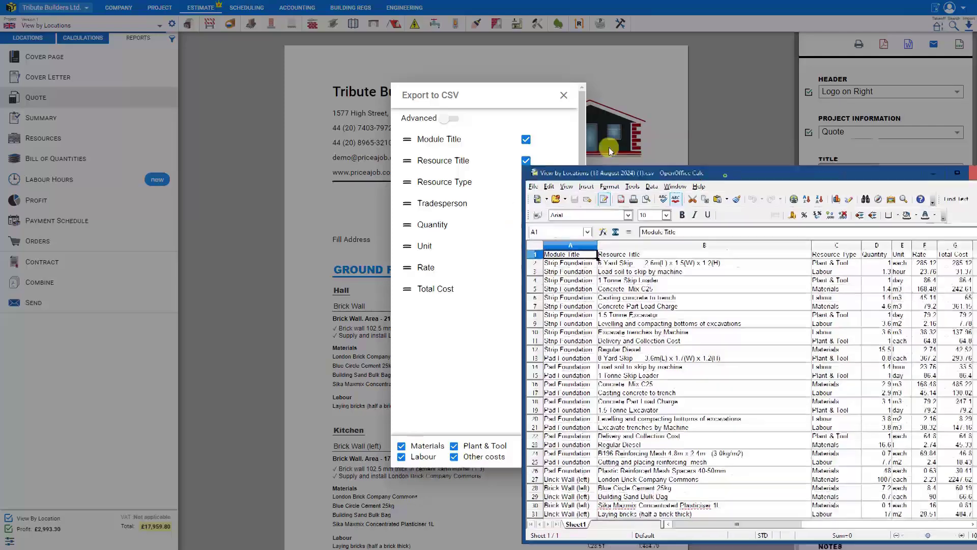
{"action": "left_click_drag", "start_coordinate": [609, 148], "coordinate": [742, 126]}
{"action": "left_click", "coordinate": [764, 131]}
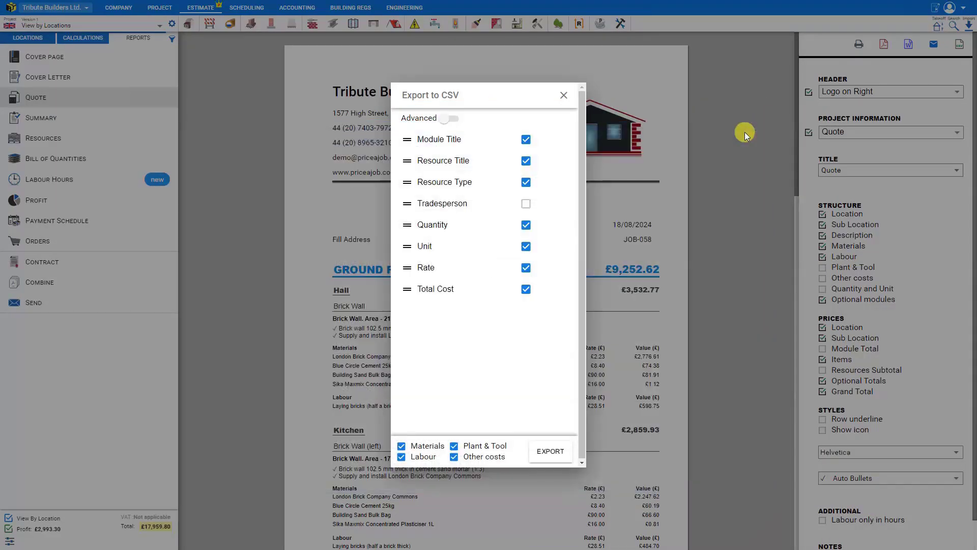